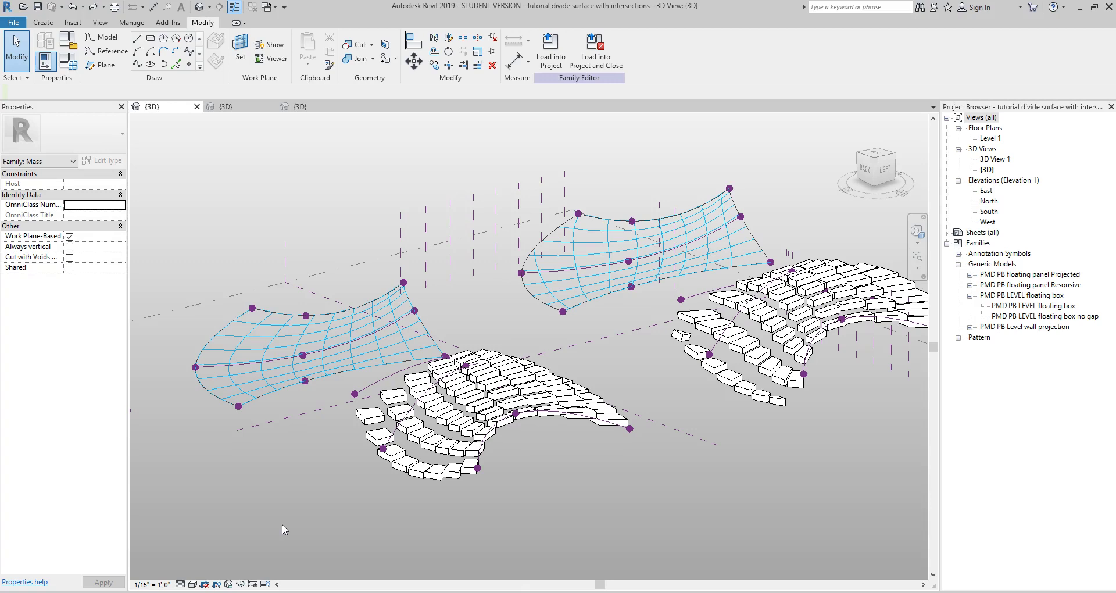
Apply the PMD PB LEVEL floating box no gap component to the leftmost upright divided surface, deleting the type that cannot be made
click(432, 457)
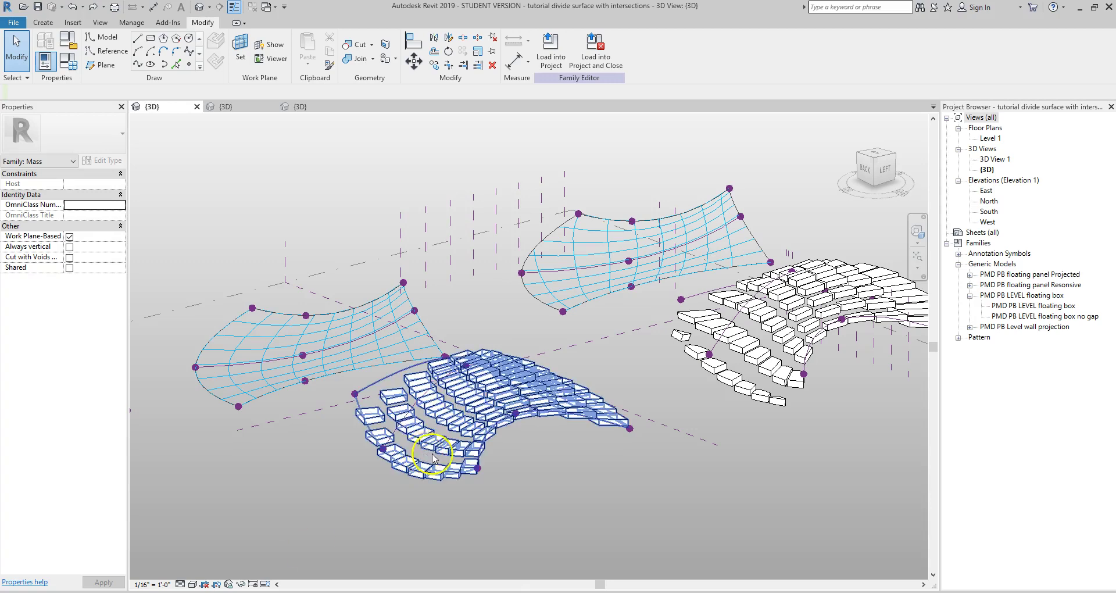
scroll(389, 397, up, 2)
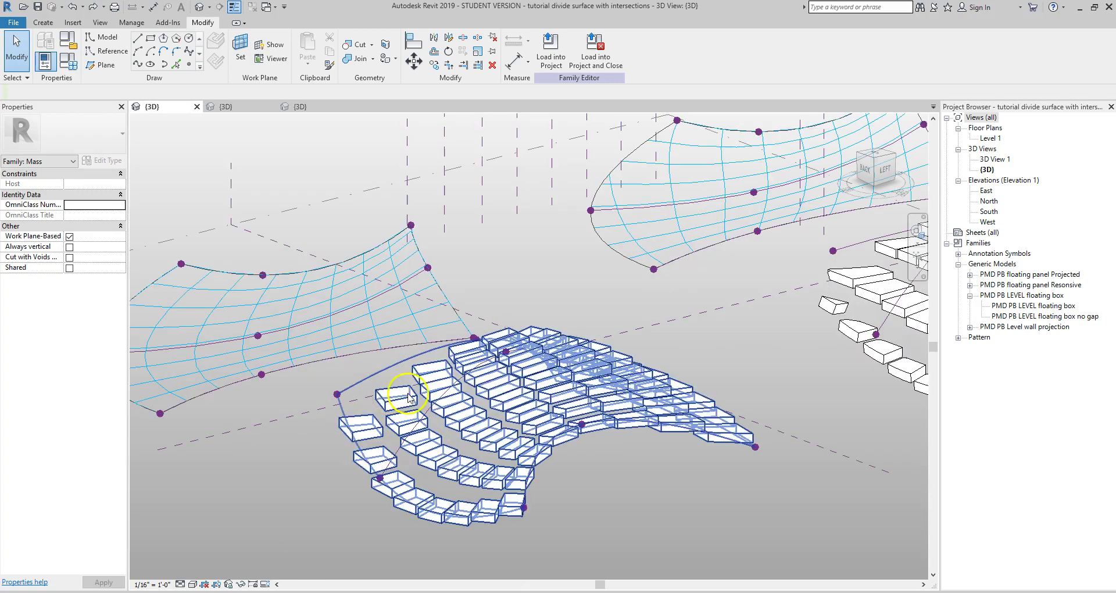
scroll(497, 426, down, 1)
click(269, 375)
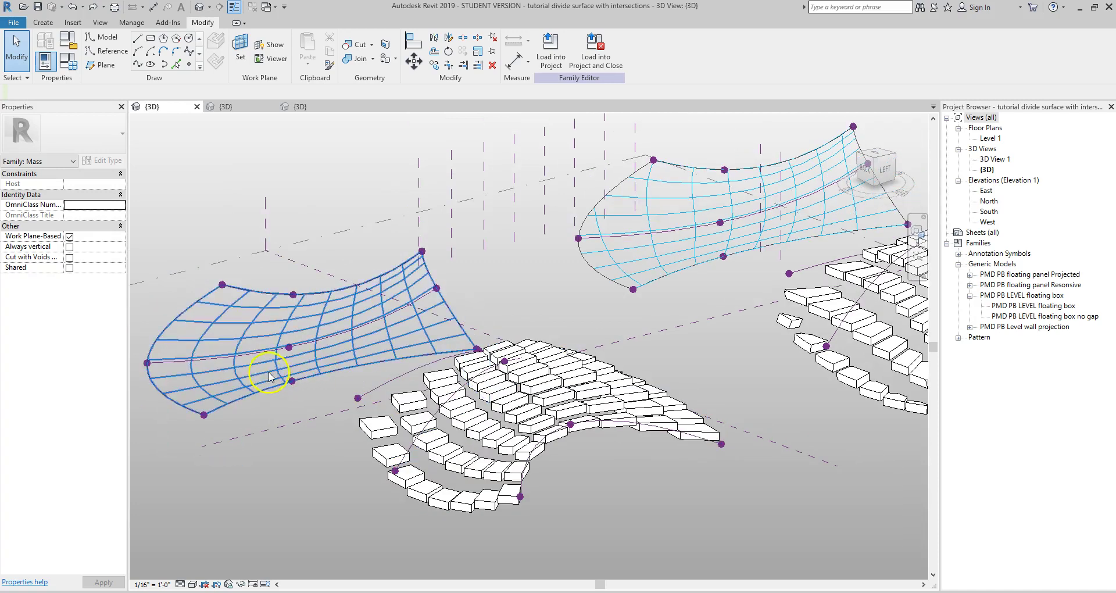
click(304, 386)
shift+middle_drag(304, 386, 374, 394)
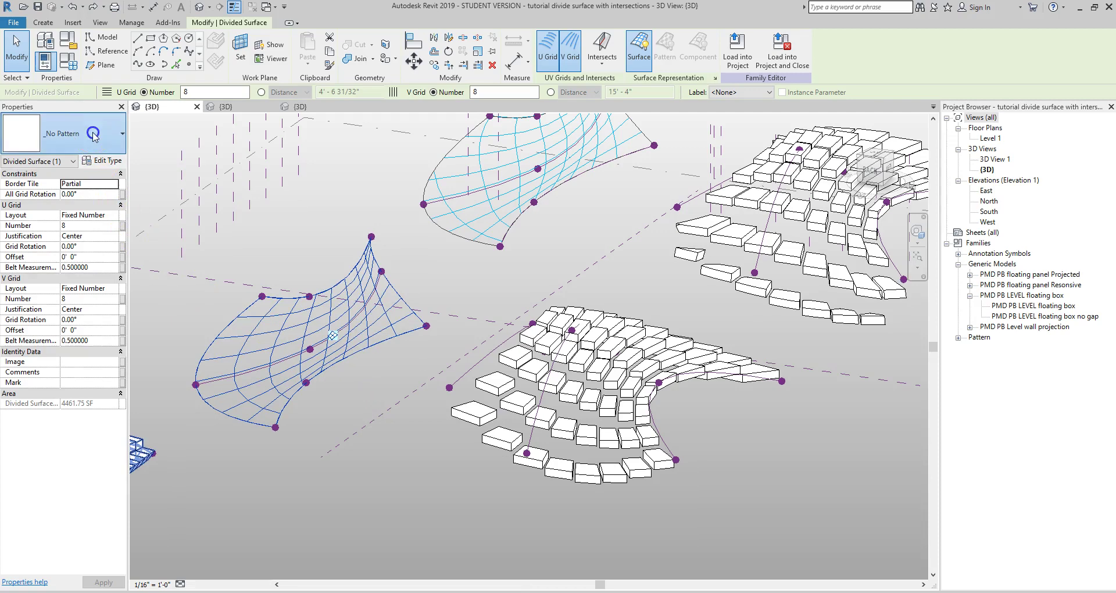
click(90, 131)
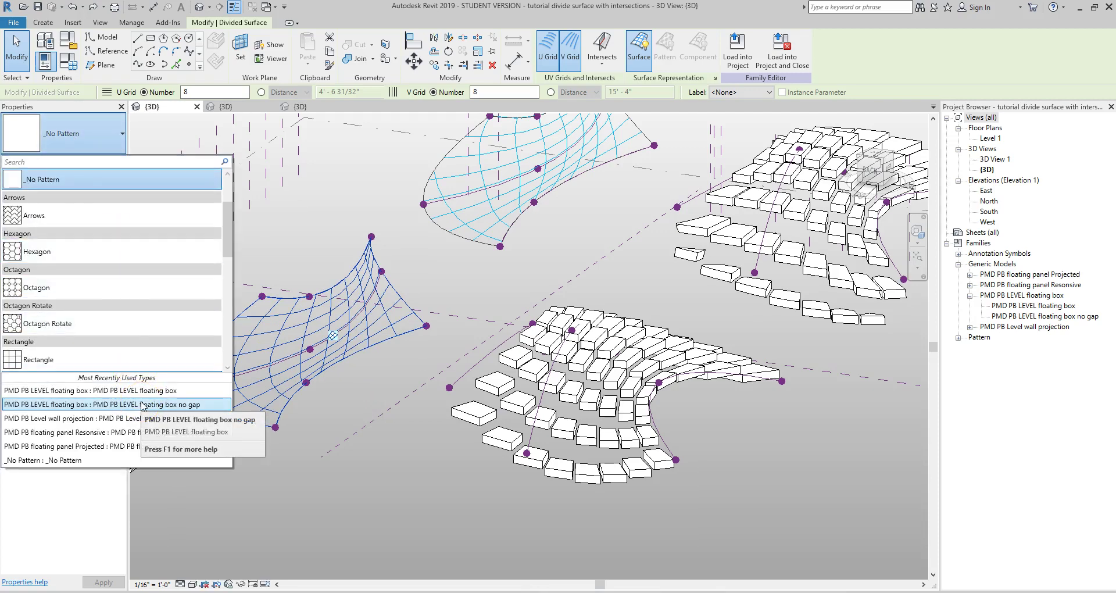
click(296, 455)
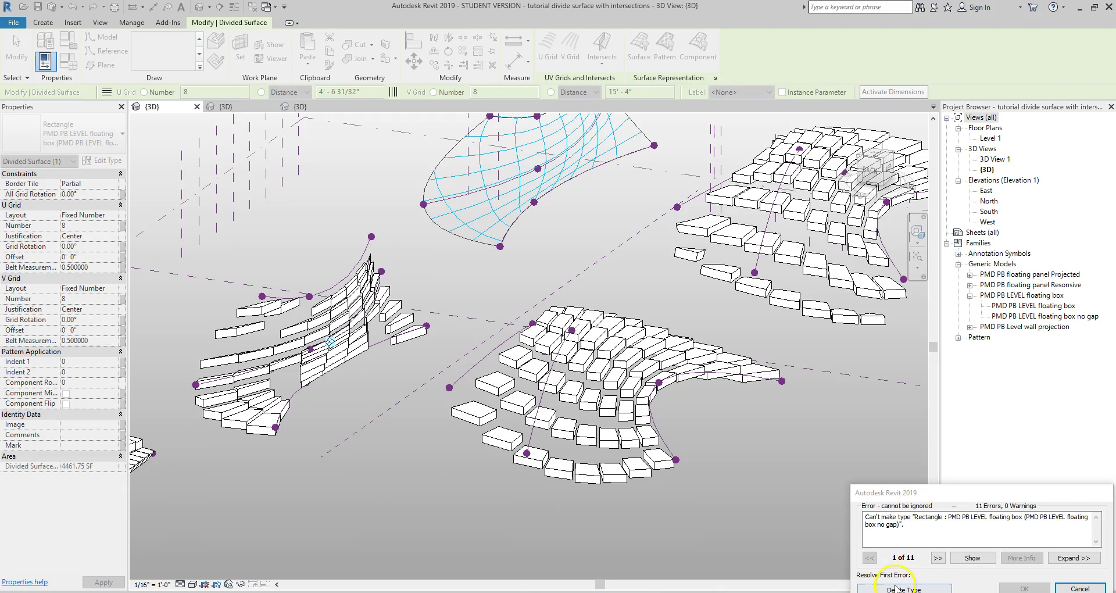
click(895, 588)
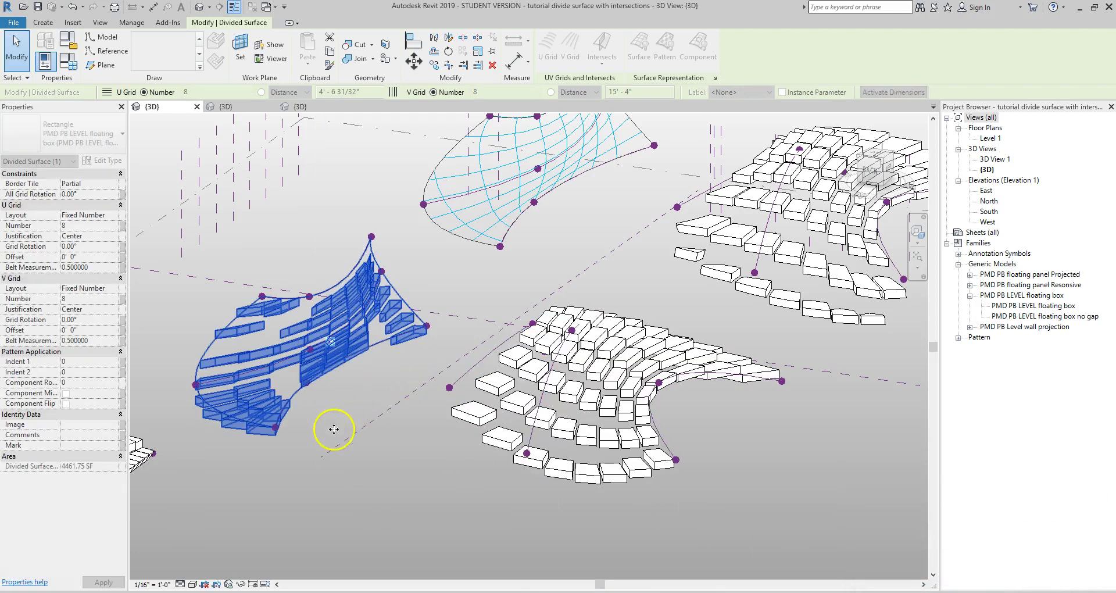
Switch to the PMD PB LEVEL floating box family and lower adaptive point 2 toward the grid plane
shift+middle_drag(283, 360, 364, 404)
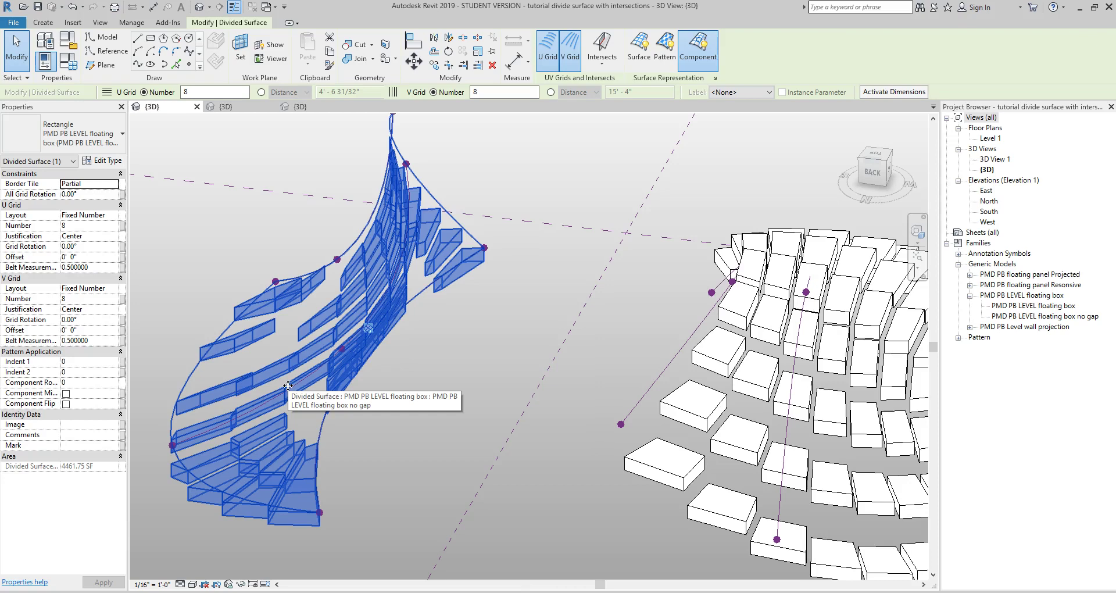
click(318, 359)
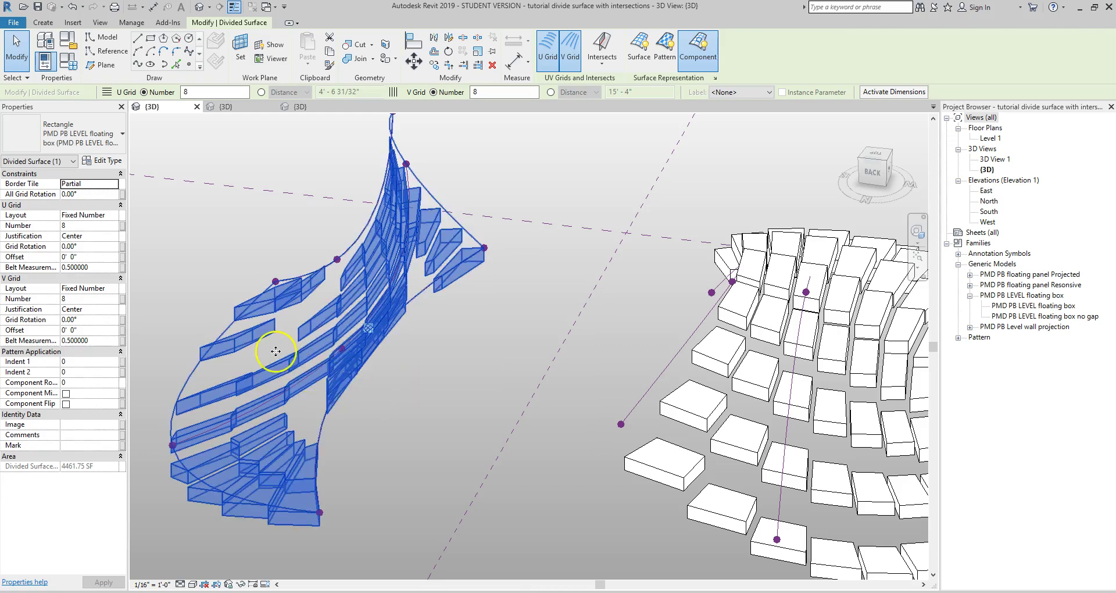
scroll(415, 361, down, 2)
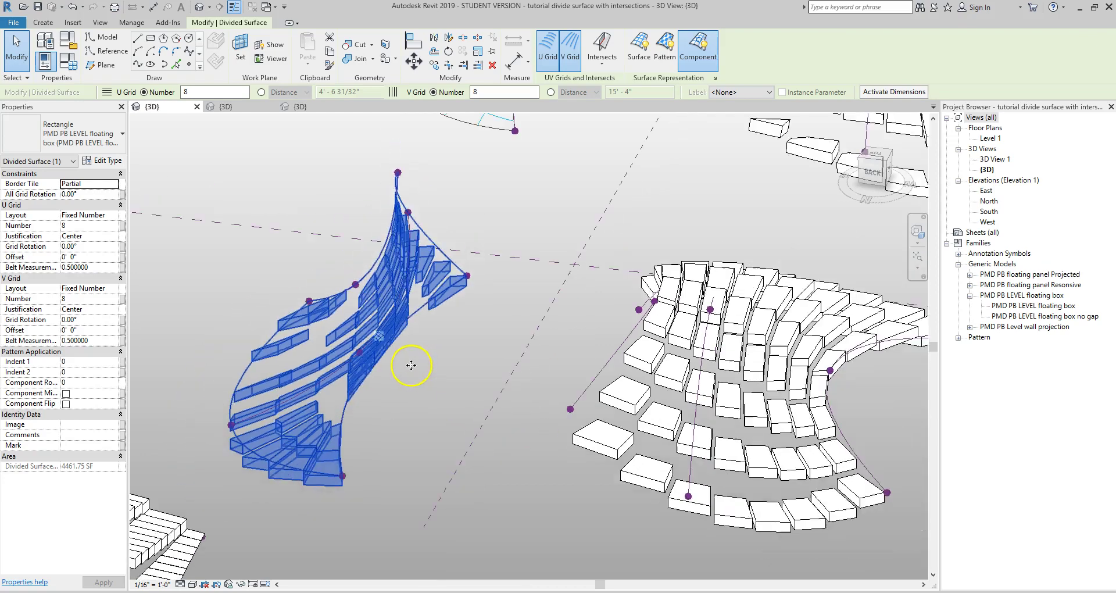
double_click(599, 451)
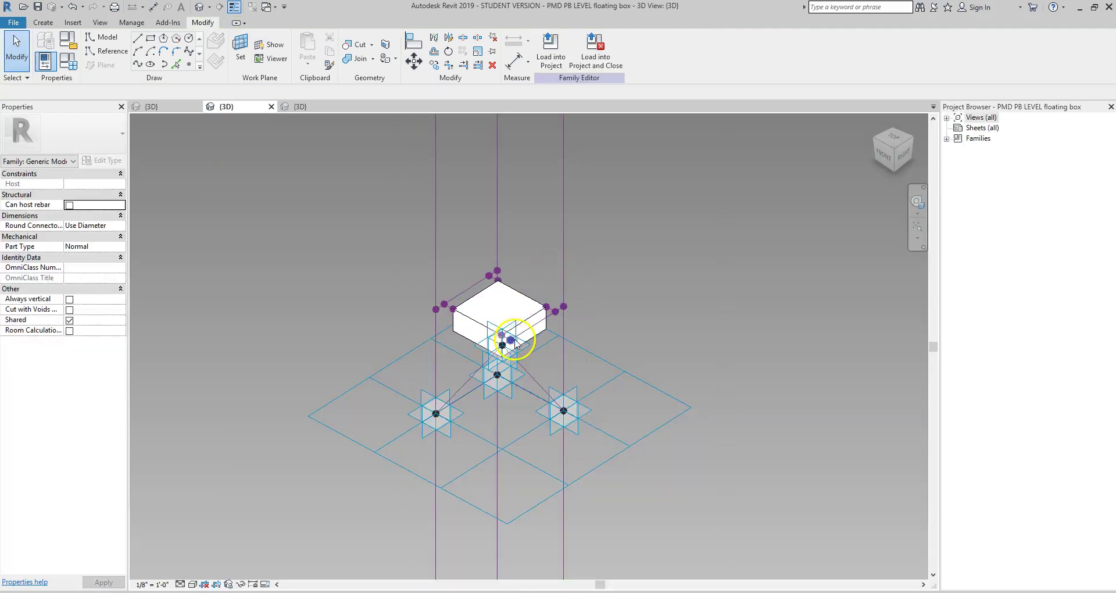
click(501, 348)
drag(501, 347, 503, 472)
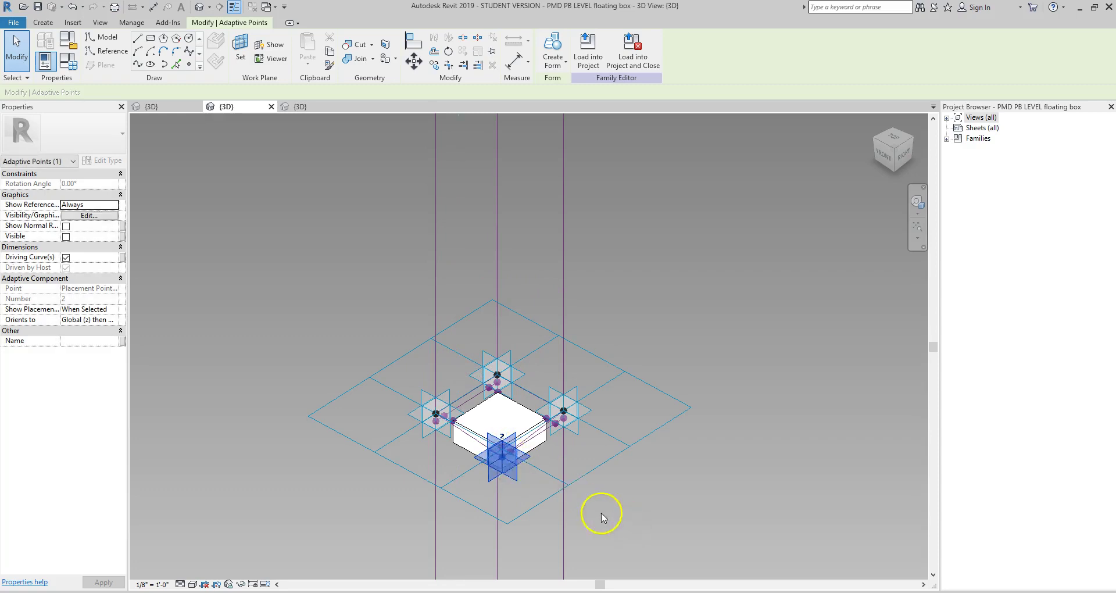
Review the upright surface's panels, and examine how the PMD PB Level wall projection family projects its box from the adaptive points
click(187, 106)
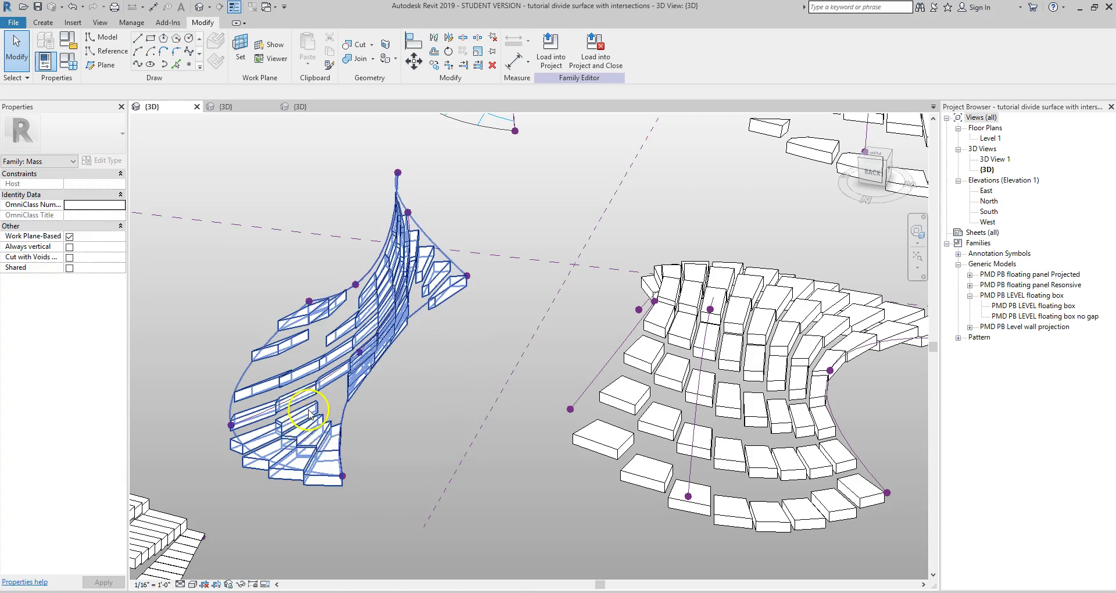
click(306, 459)
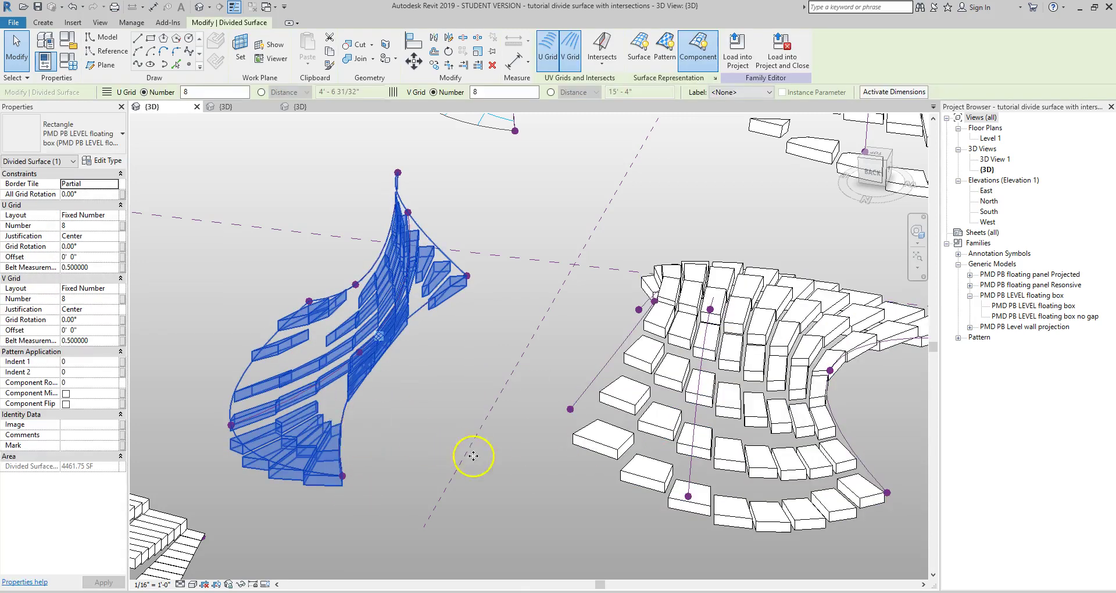
click(324, 105)
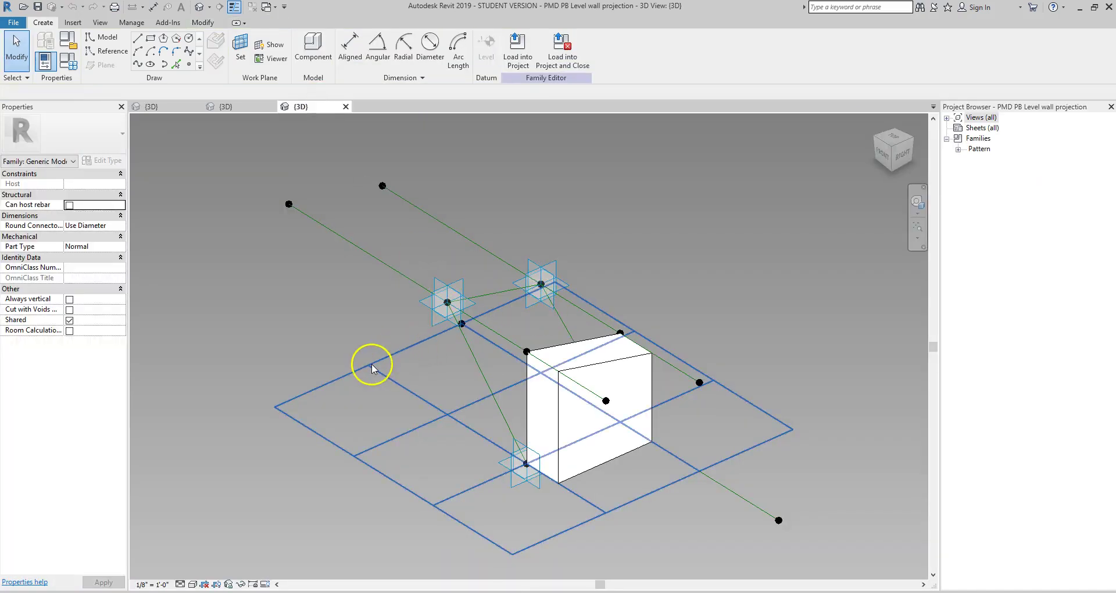
shift+middle_drag(367, 374, 468, 400)
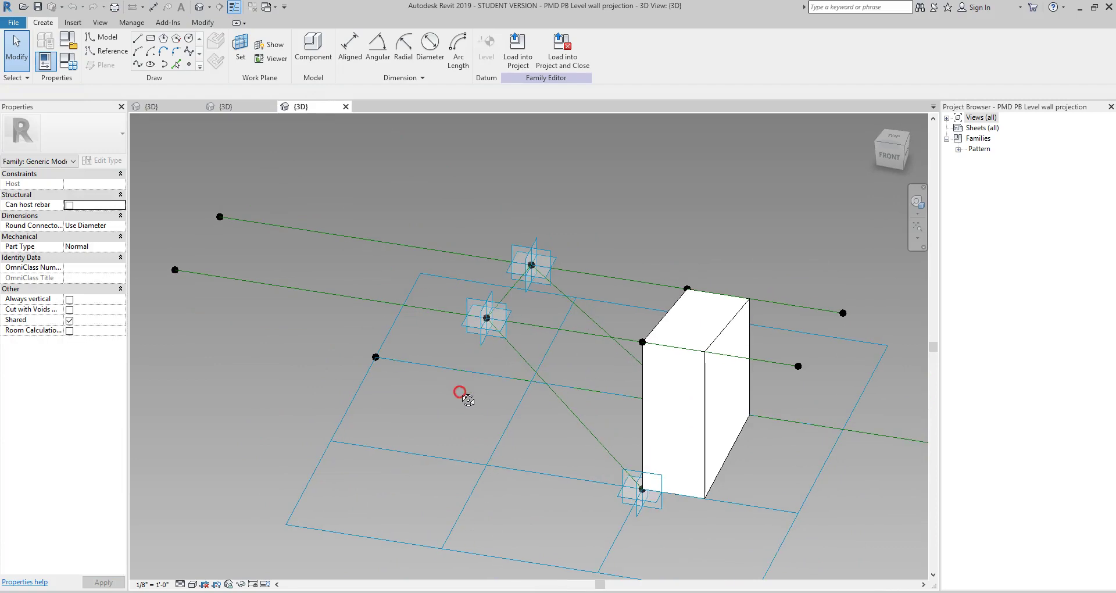
click(494, 332)
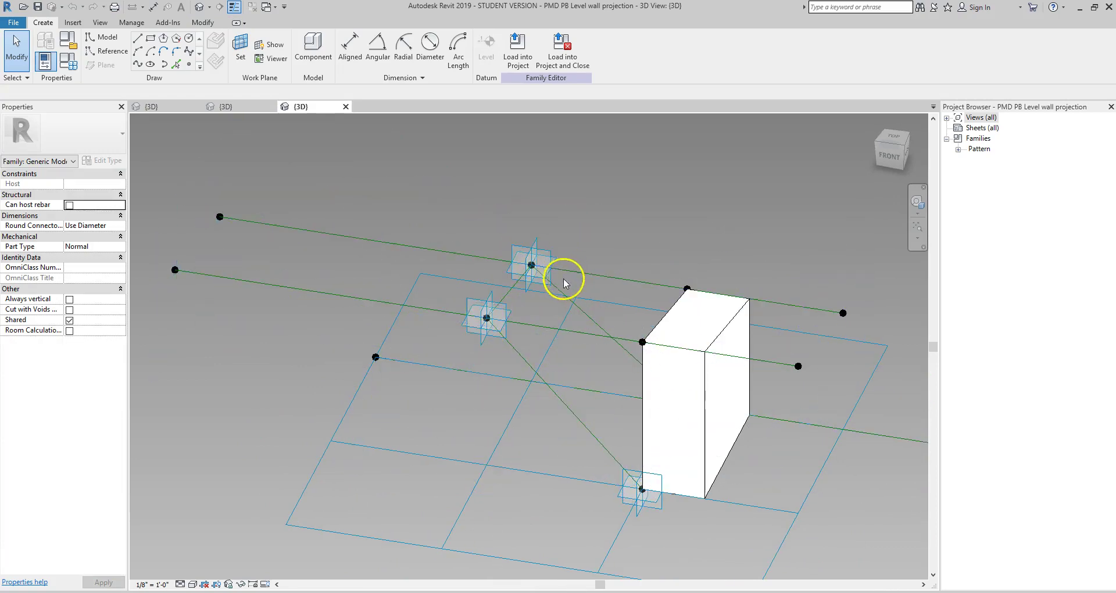
click(533, 260)
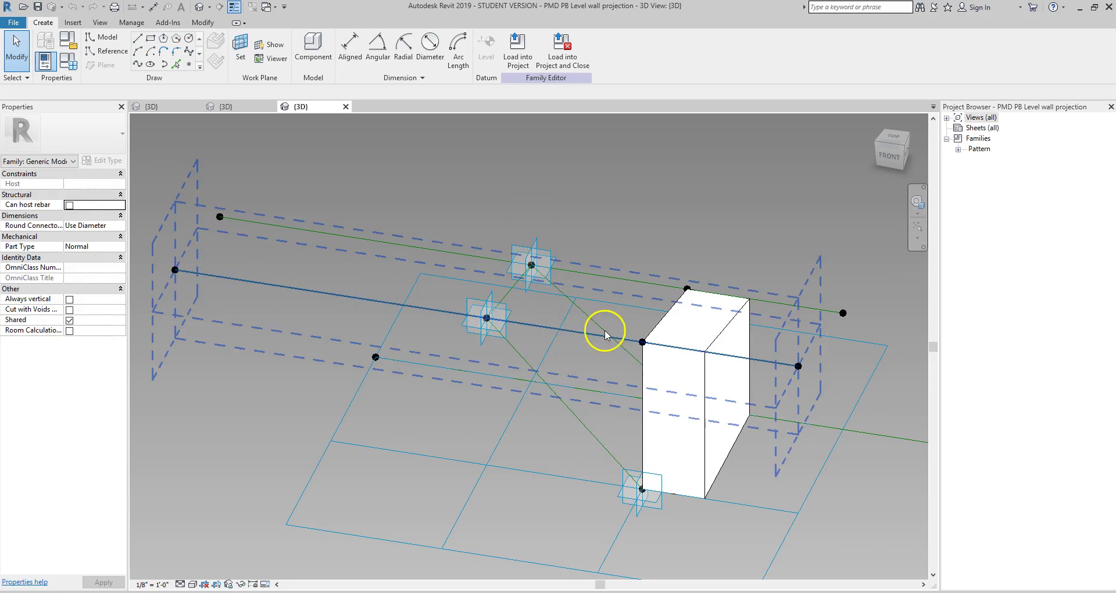
scroll(606, 331, down, 3)
shift+middle_drag(670, 433, 561, 443)
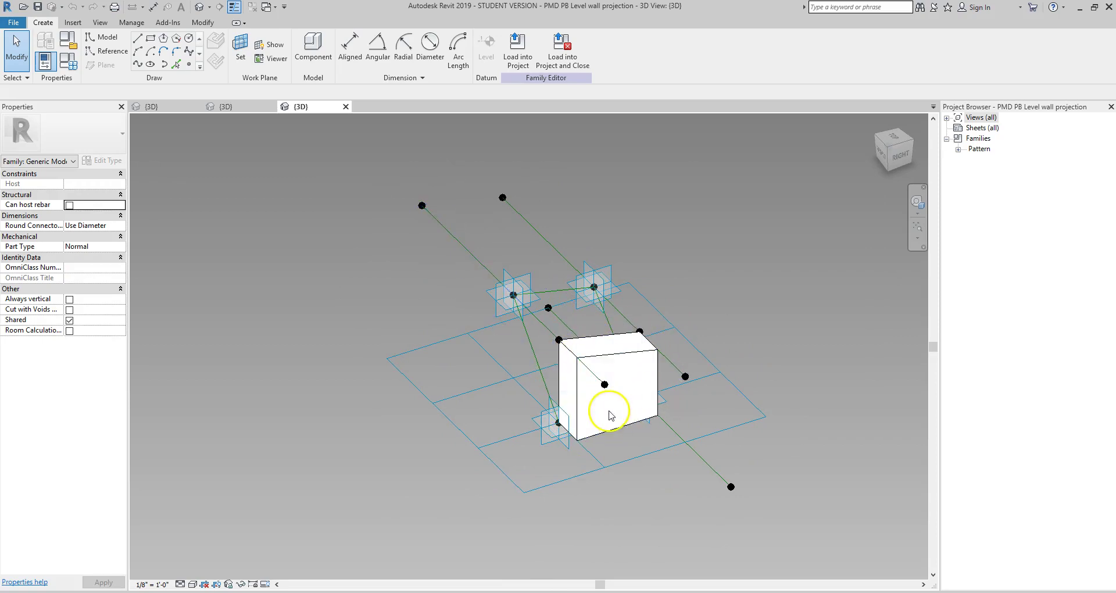
scroll(615, 419, down, 2)
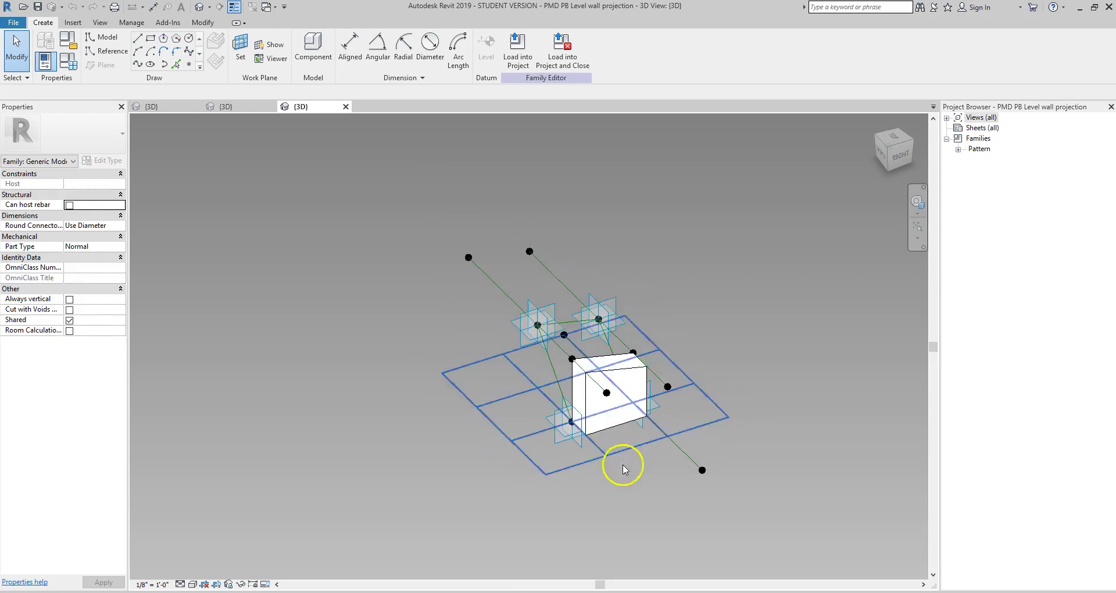
Delete the box with its projection lines and points, keeping the four adaptive points and the reference lines joining them
mouse_move(617, 483)
shift+middle_down()
mouse_move(606, 490)
mouse_move(627, 496)
shift+middle_up()
drag(822, 535, 373, 180)
key(Delete)
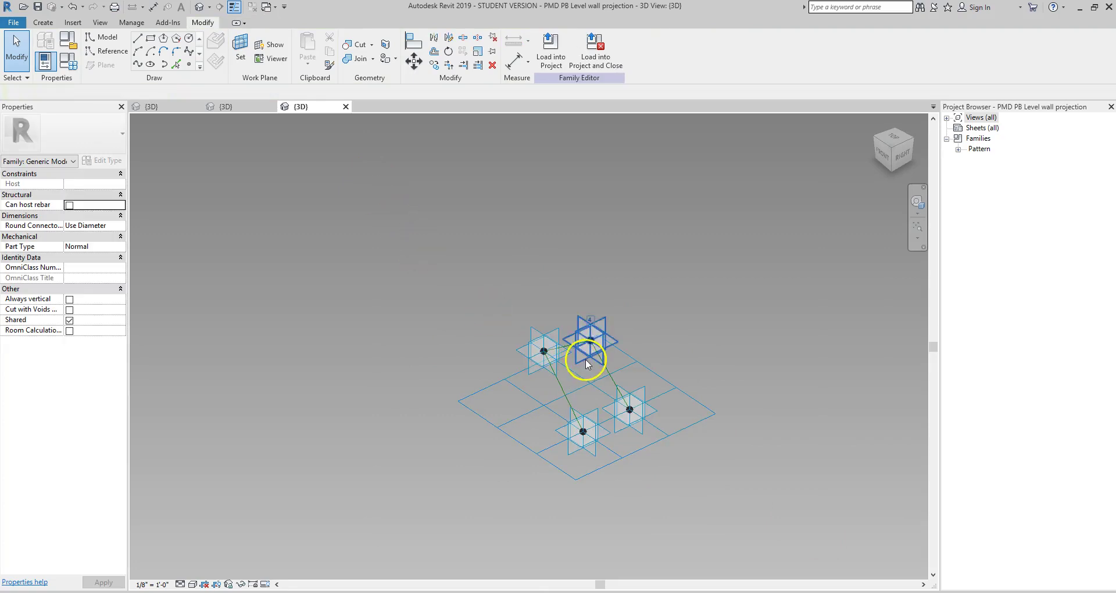
Place a reference point on adaptive point 1, hosted on that point's vertical work plane
scroll(558, 373, up, 2)
scroll(443, 359, down, 2)
scroll(442, 358, down, 4)
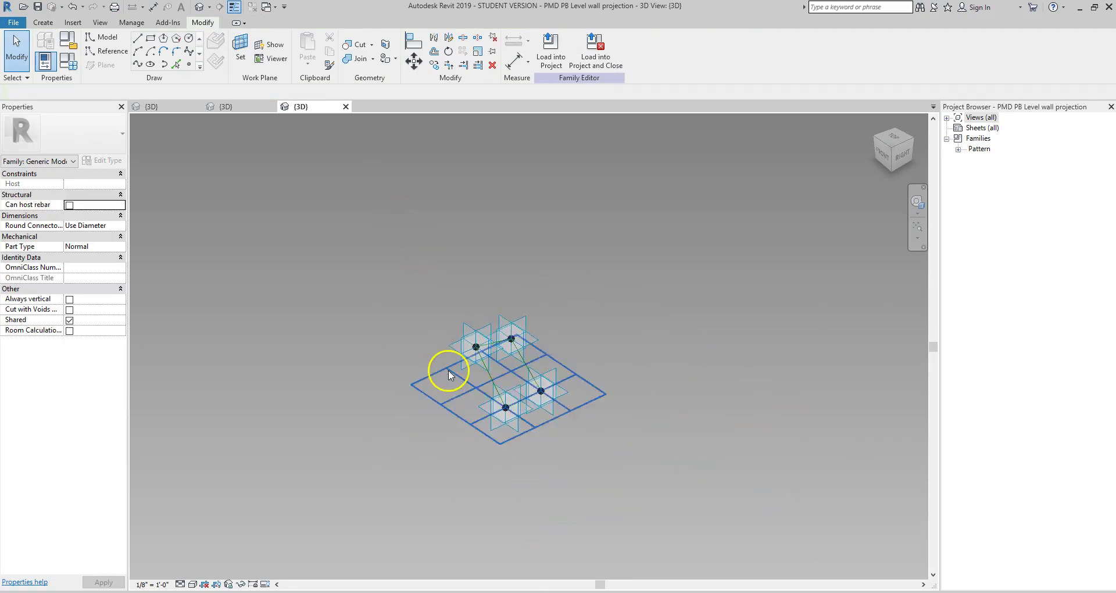
scroll(450, 377, up, 5)
scroll(477, 417, up, 2)
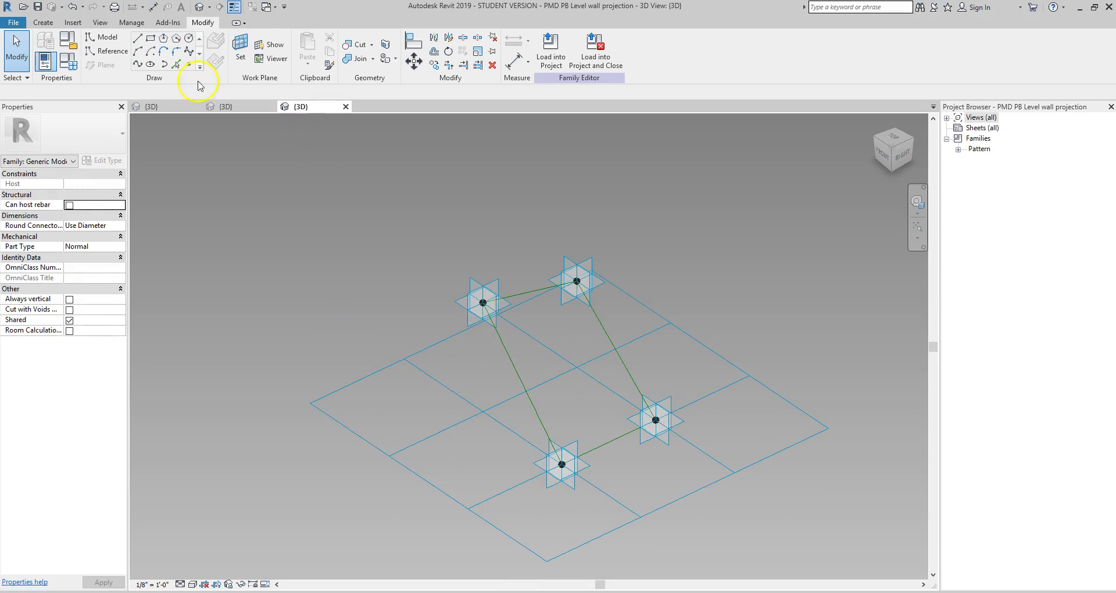
click(190, 69)
click(267, 52)
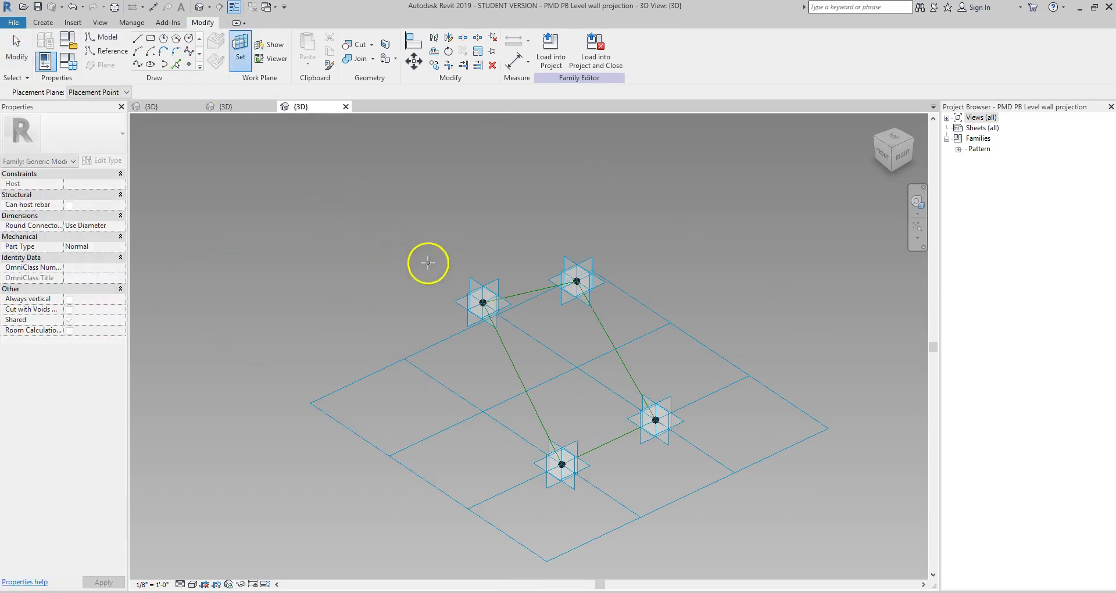
click(499, 279)
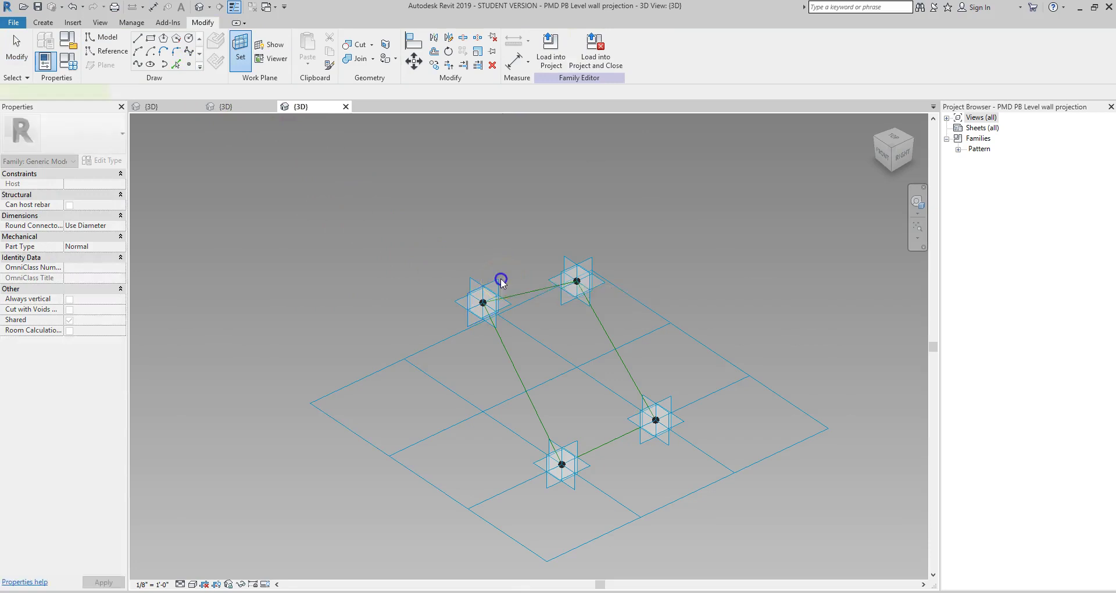
Place reference points on adaptive points 4 and 3, each hosted on the matching vertical work plane of its adaptive point
key(s)
key(w)
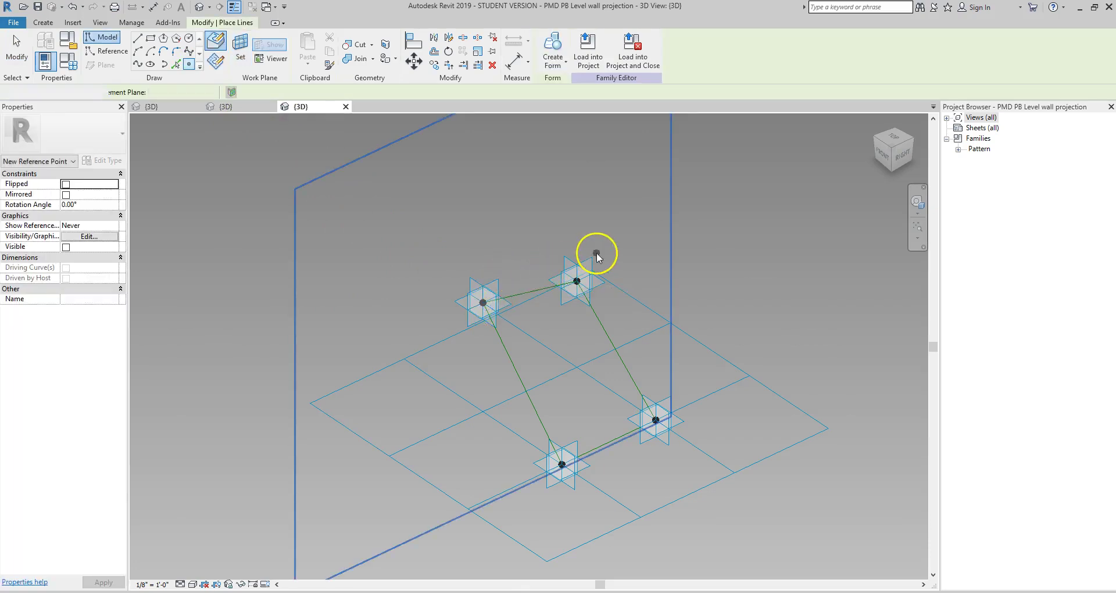
click(596, 255)
click(582, 279)
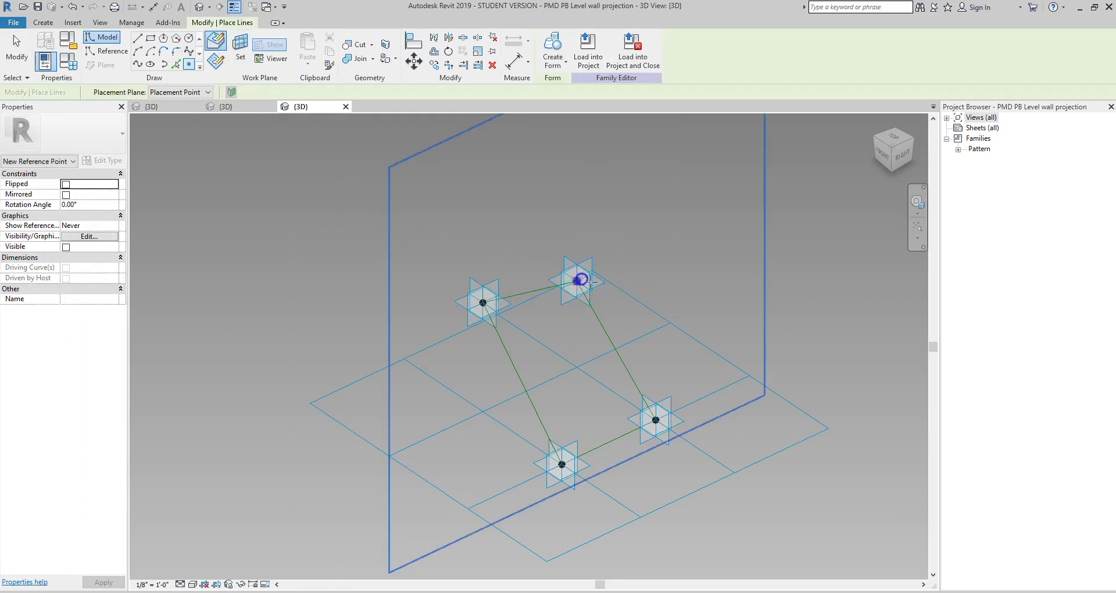
key(s)
key(w)
click(673, 409)
click(657, 420)
key(Escape)
Filter the selection down to the three reference points and set their offset to 50' 0"
drag(410, 186, 749, 482)
click(616, 50)
click(674, 208)
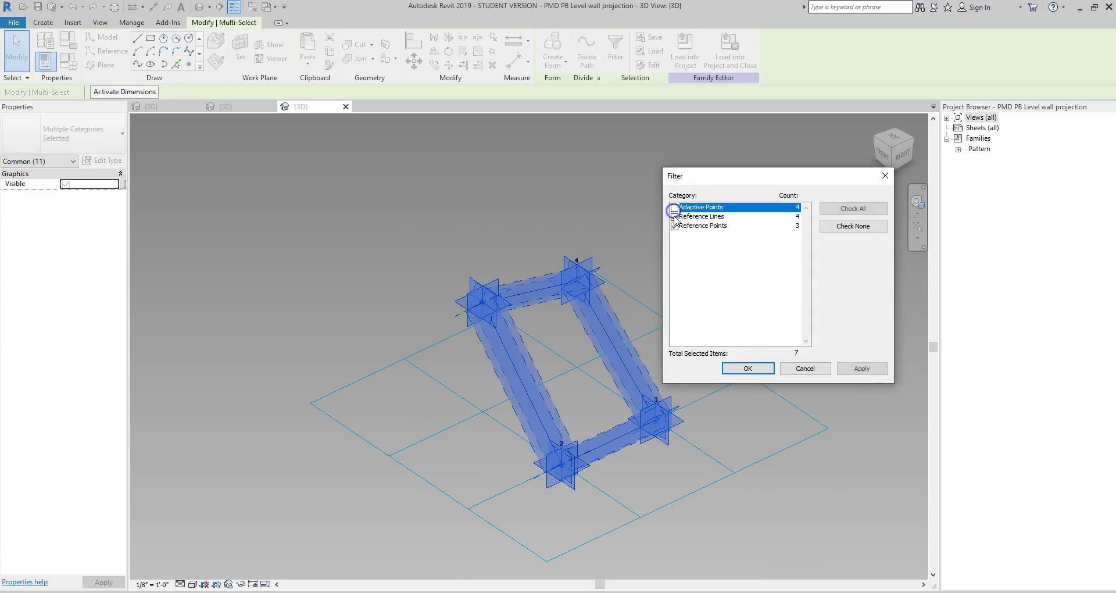
click(674, 217)
click(748, 369)
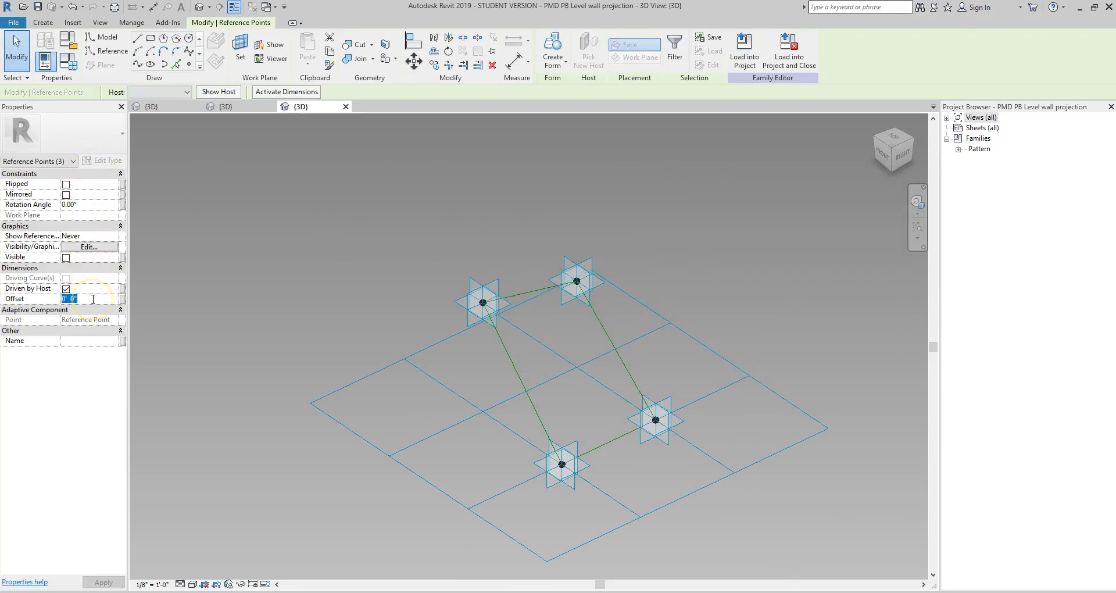
click(249, 244)
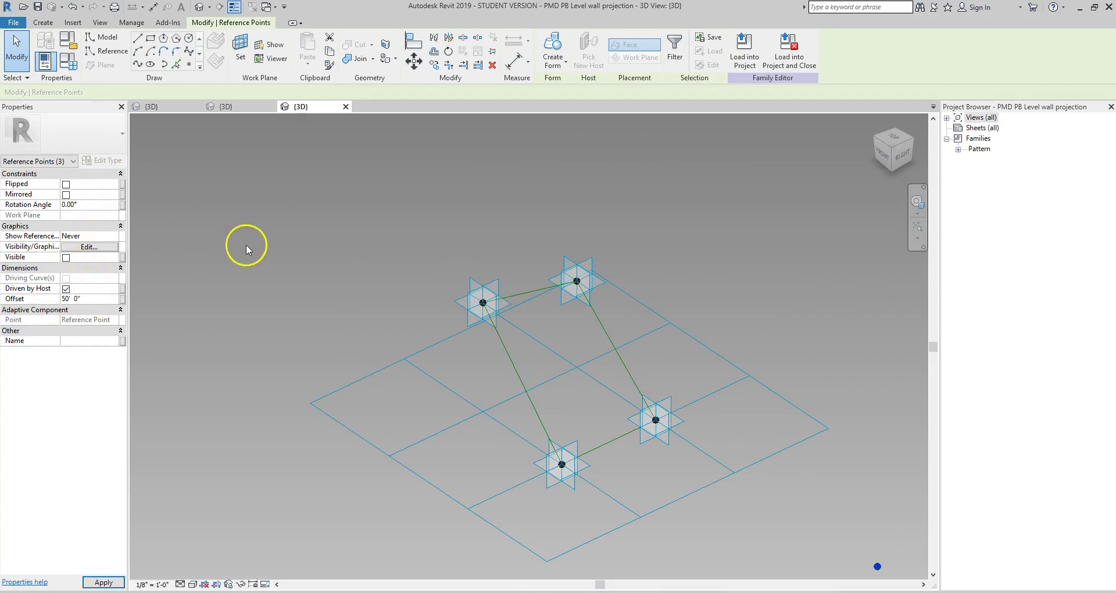
scroll(277, 267, down, 3)
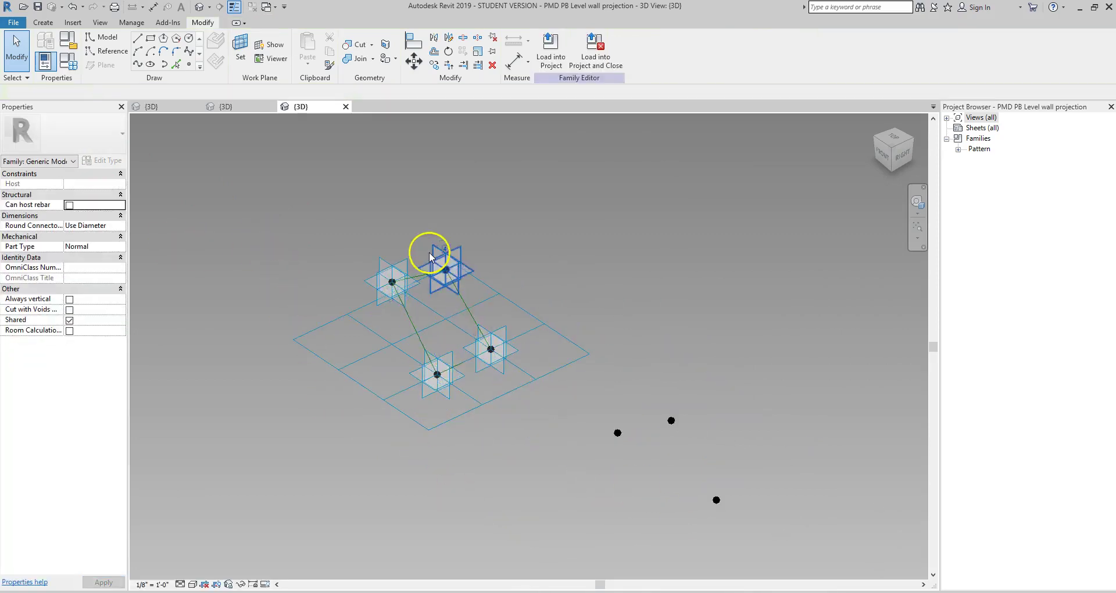
Place a second reference point on each of adaptive points 1, 4 and 3, hosted on their vertical work planes
scroll(431, 260, up, 3)
click(188, 64)
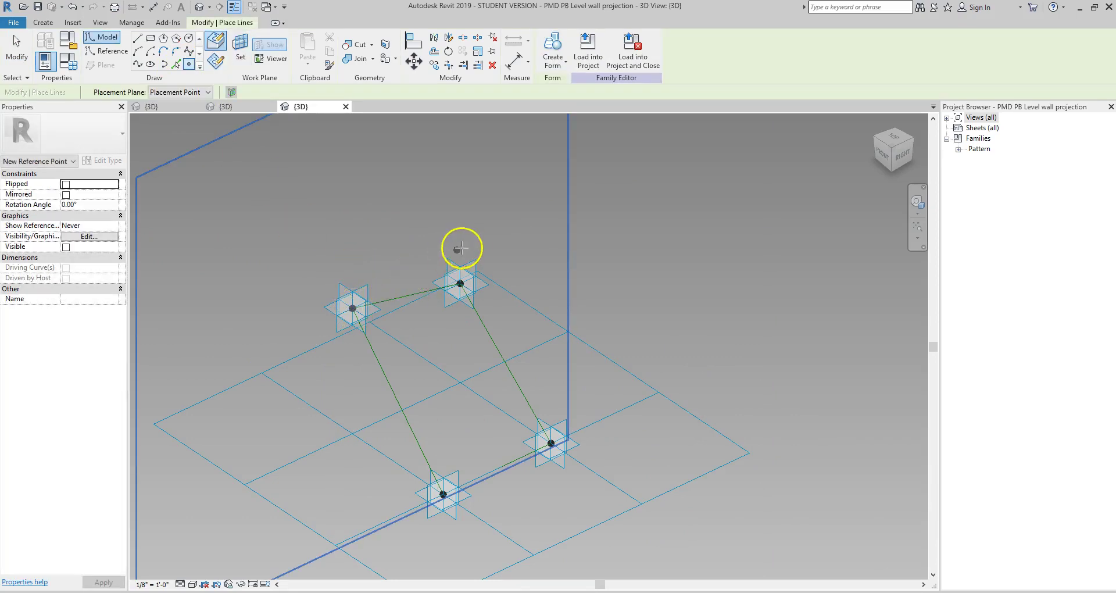
click(461, 283)
key(Escape)
key(Escape)
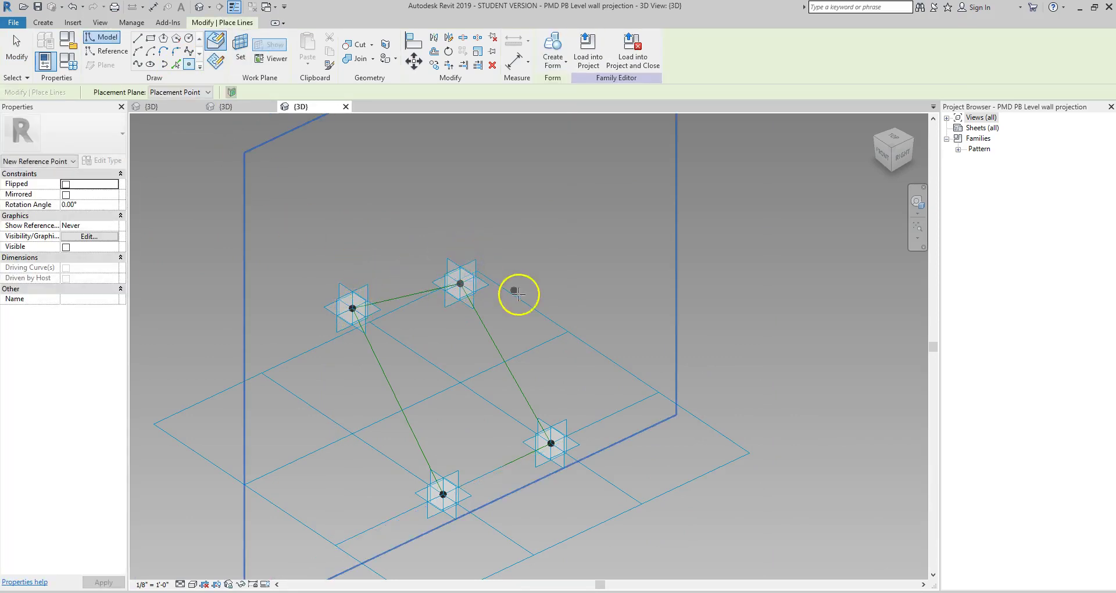
click(566, 419)
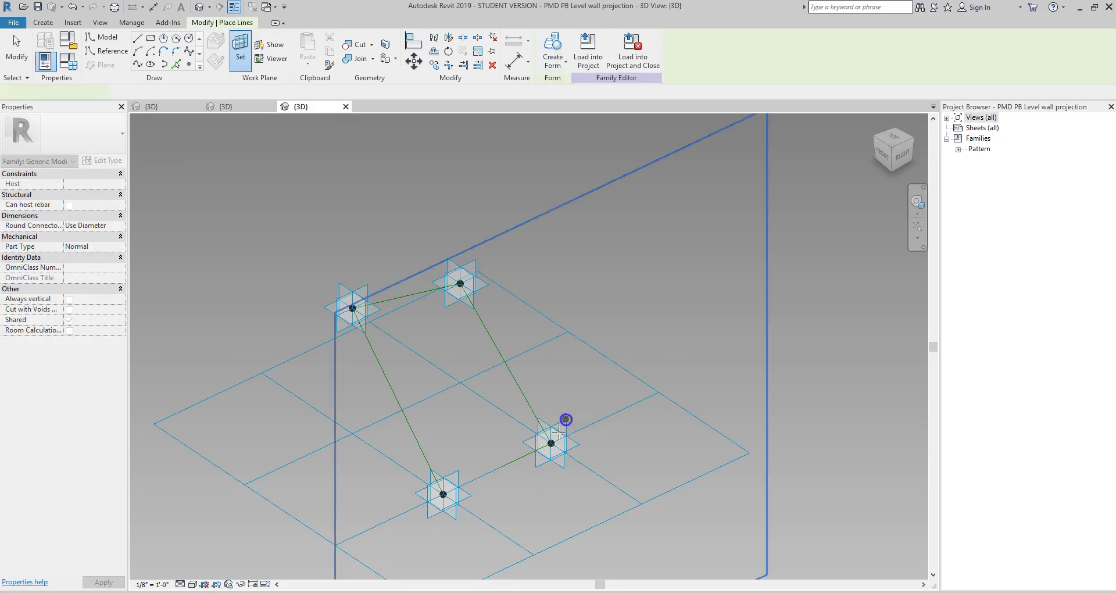
click(550, 445)
key(Escape)
key(Escape)
Filter the selection down to the three new reference points and set their offset to -50' 0"
drag(317, 214, 613, 494)
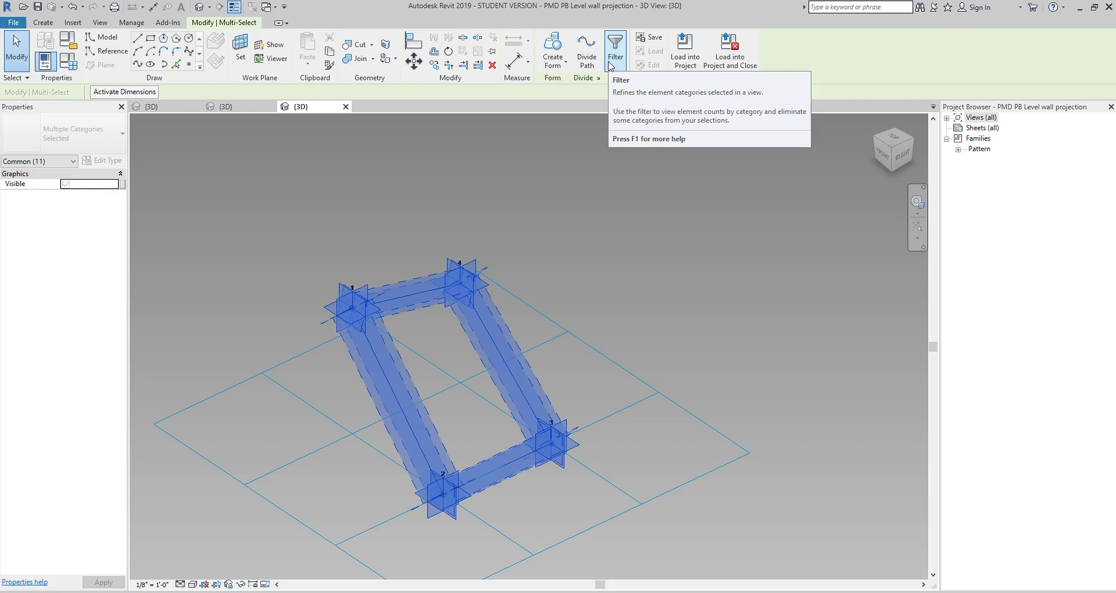
click(612, 55)
click(675, 217)
click(675, 207)
click(862, 368)
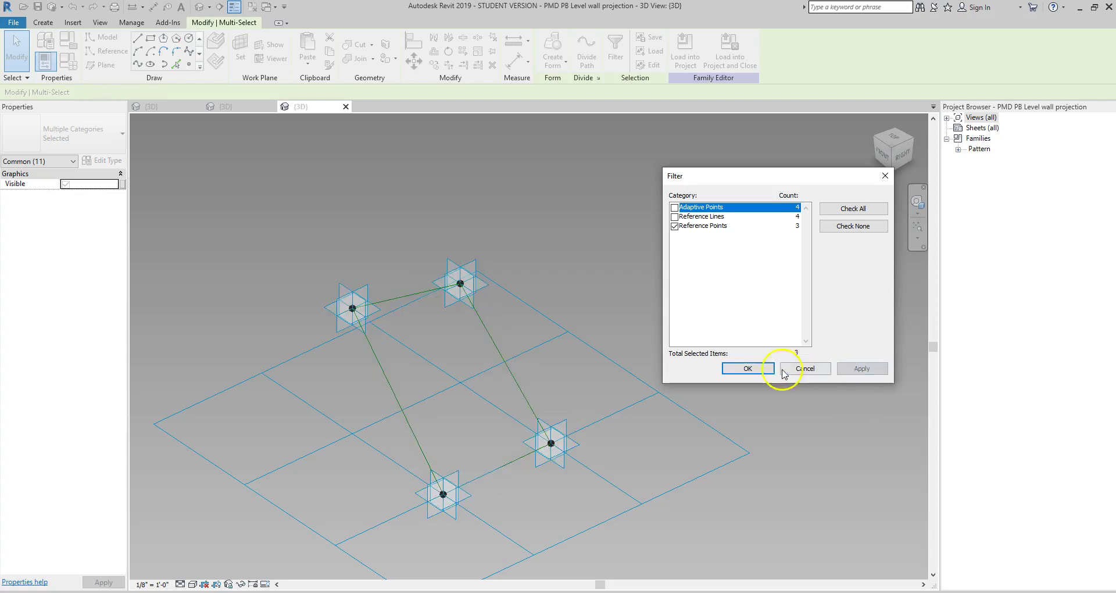
click(746, 369)
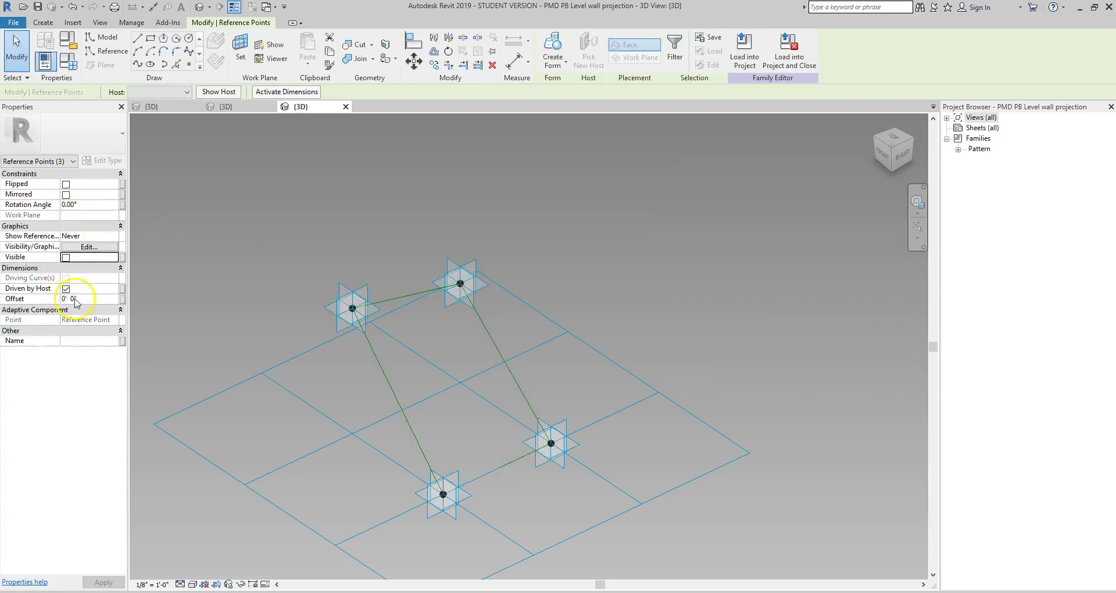
text(-5)
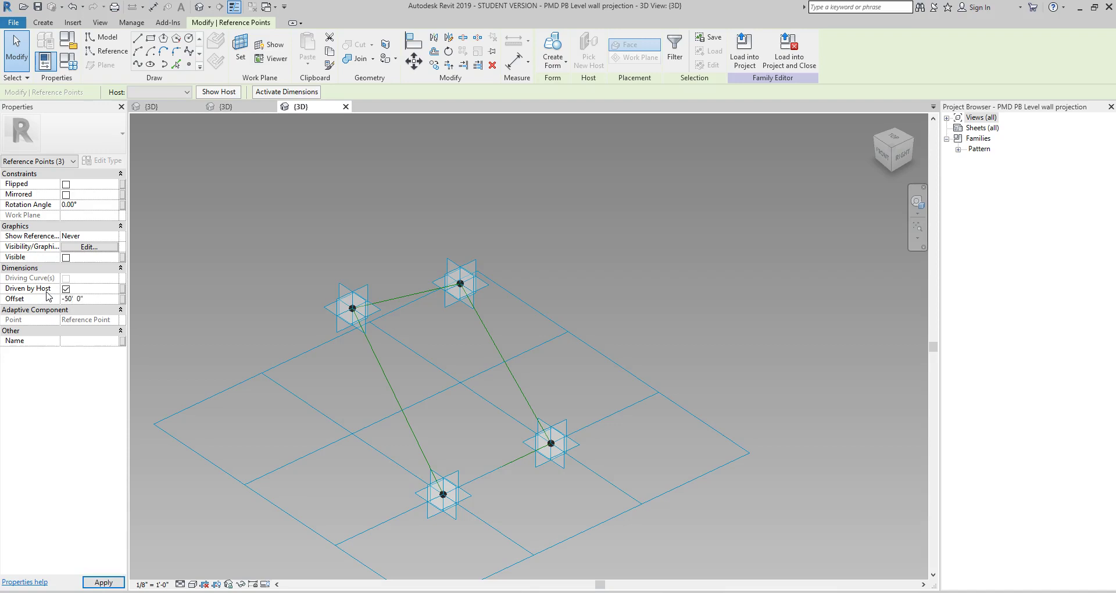
scroll(366, 416, down, 3)
click(578, 314)
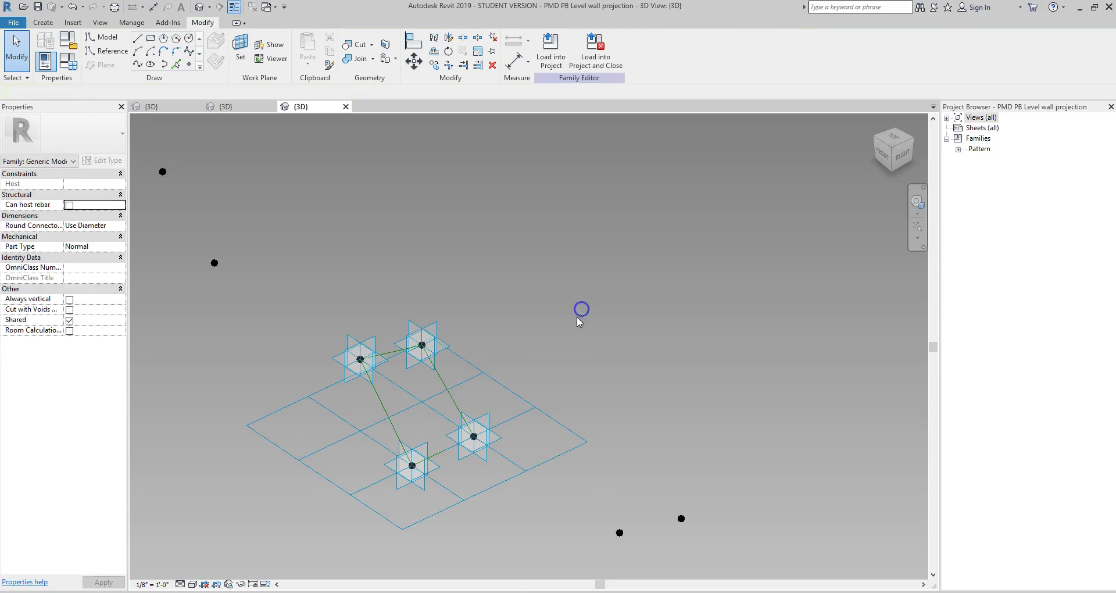
scroll(562, 350, down, 2)
shift+middle_drag(317, 418, 386, 424)
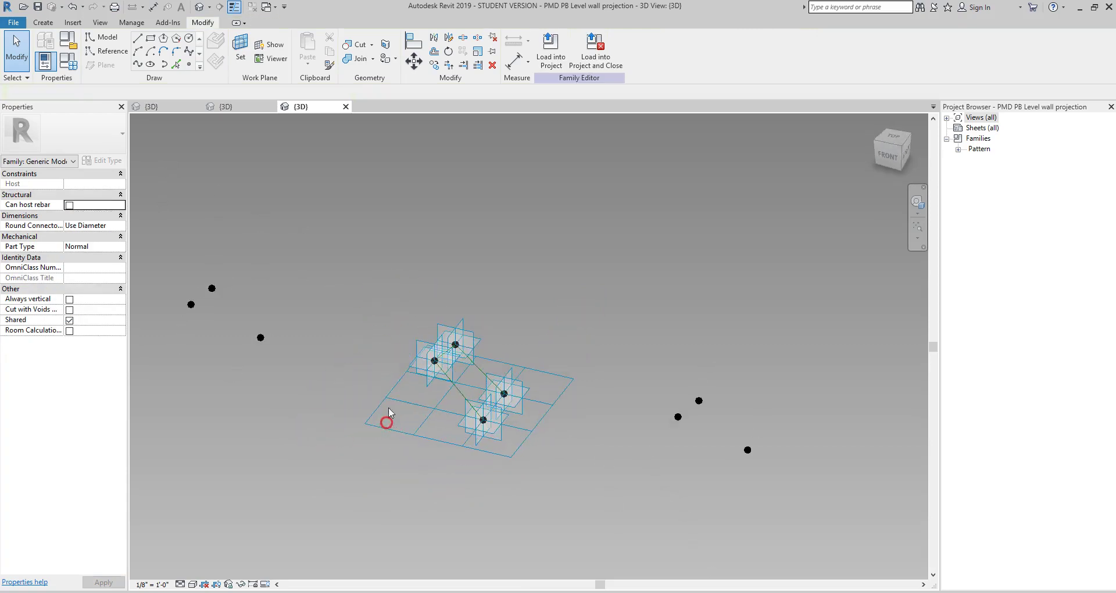
click(440, 370)
drag(440, 371, 414, 394)
click(570, 273)
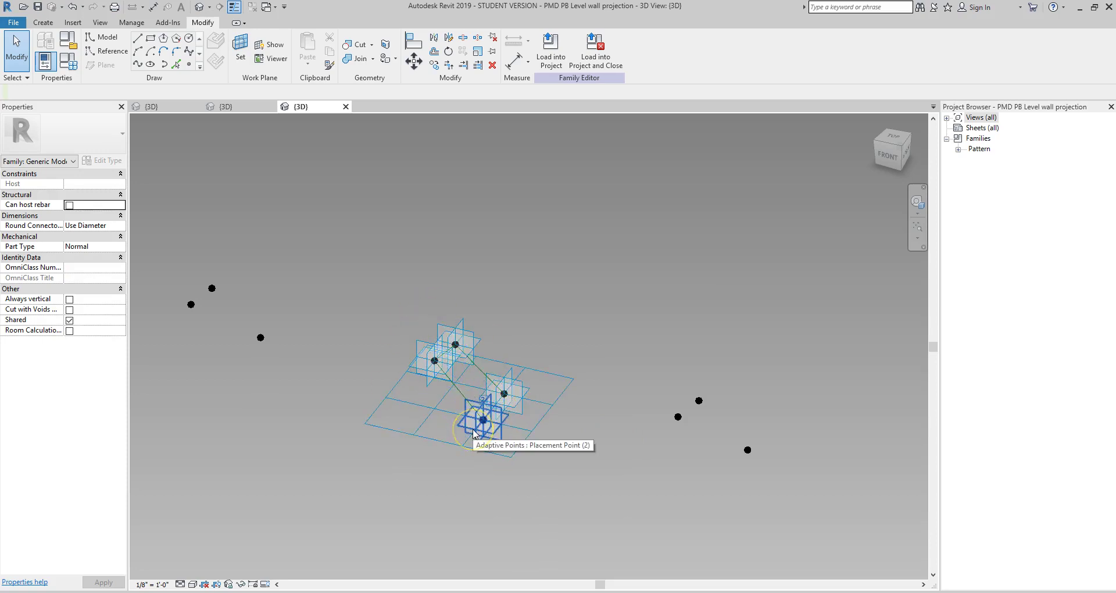
scroll(476, 562, down, 2)
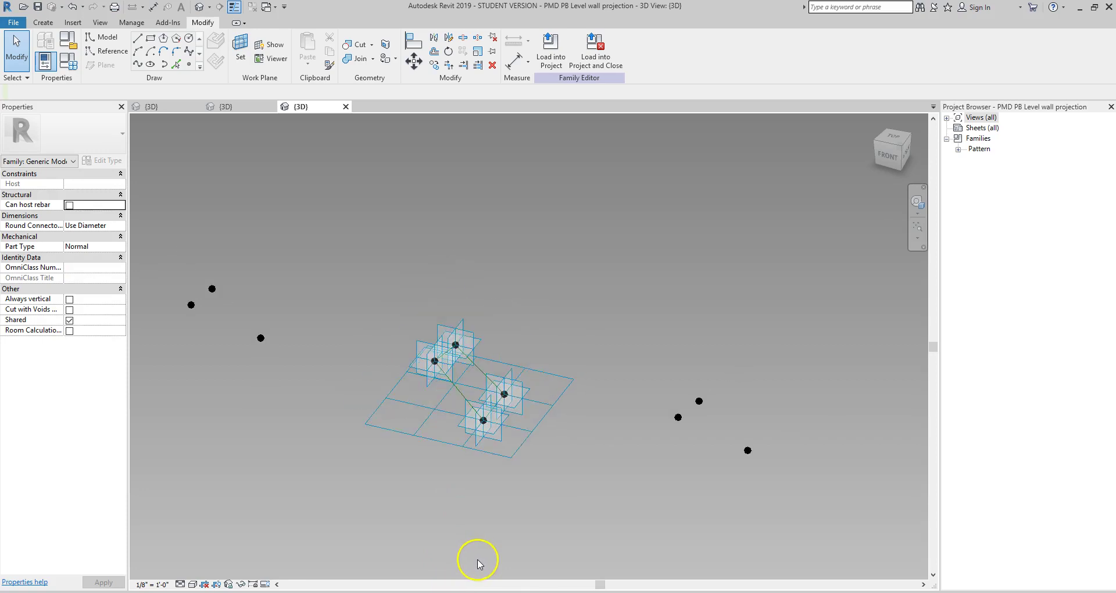
shift+middle_drag(510, 554, 401, 526)
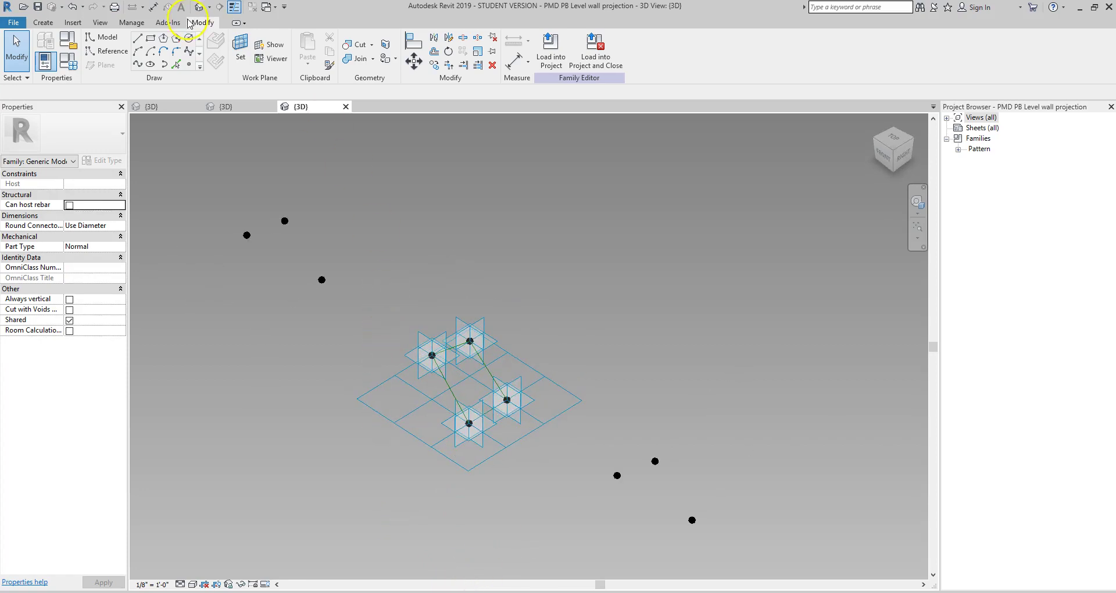
Draw three separate 3D-snapped reference lines, each joining the opposite offset points of adaptive points 1, 4 and 3
click(112, 51)
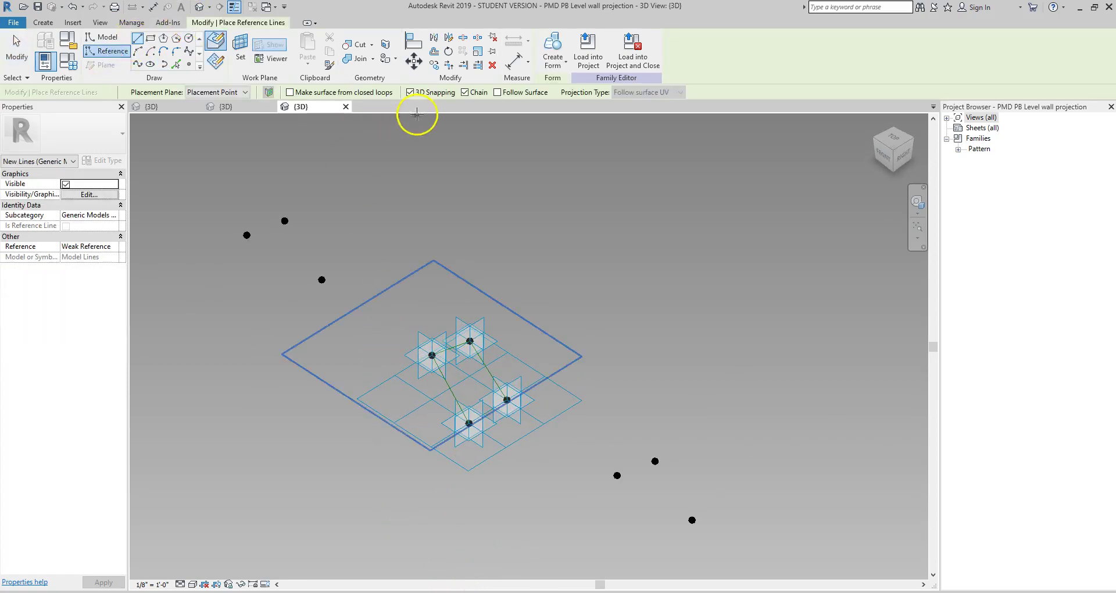
click(247, 236)
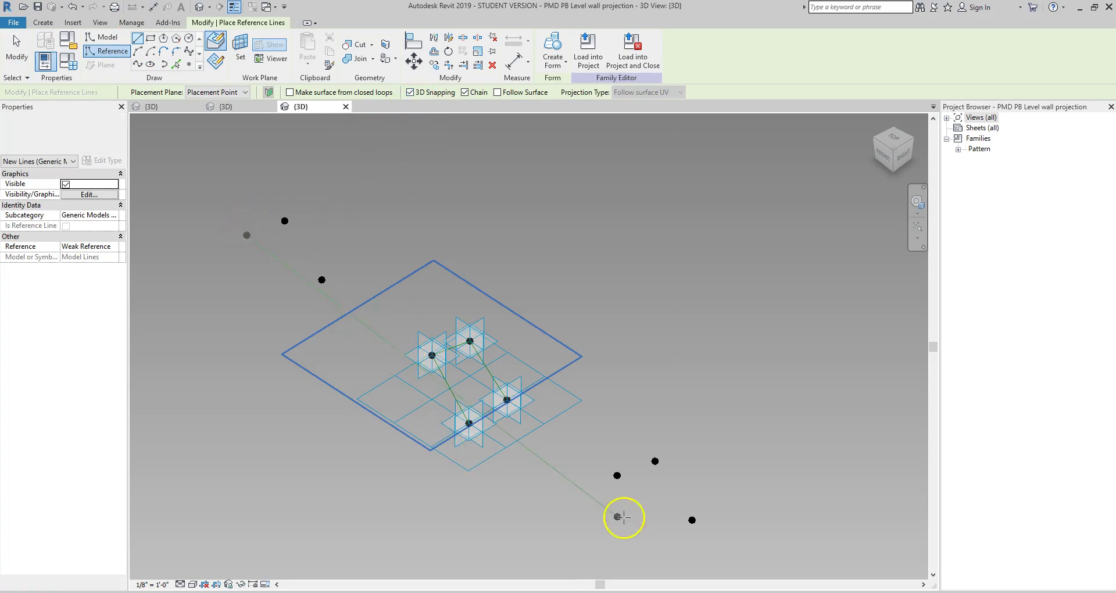
click(617, 476)
click(285, 221)
click(656, 461)
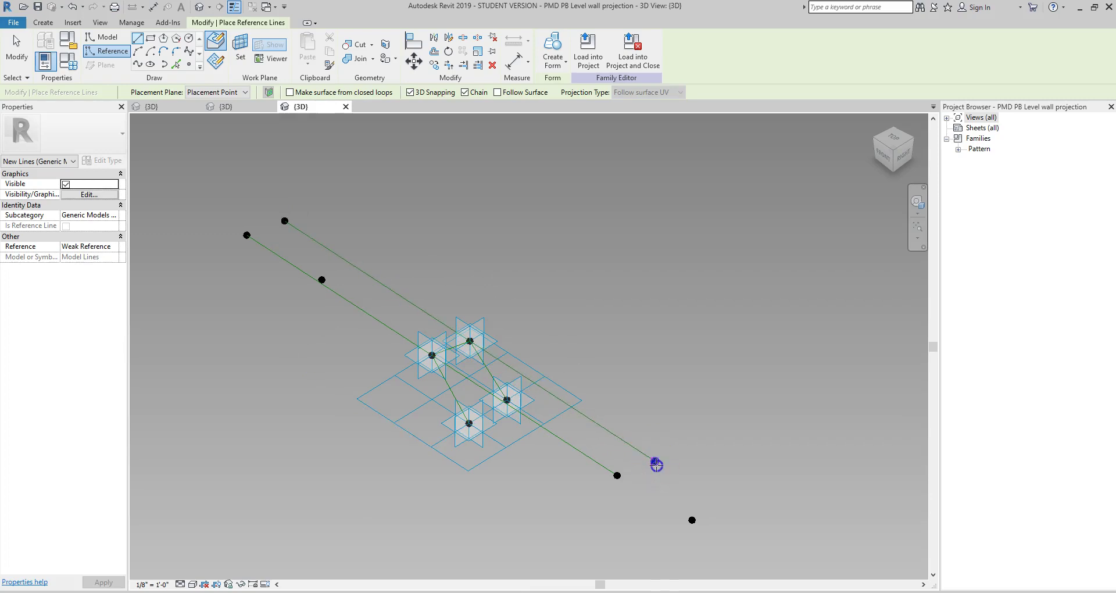
click(322, 279)
click(692, 519)
key(Escape)
key(Escape)
Place one reference point on each of the three long reference lines, on the side beyond the adaptive points
scroll(447, 437, up, 3)
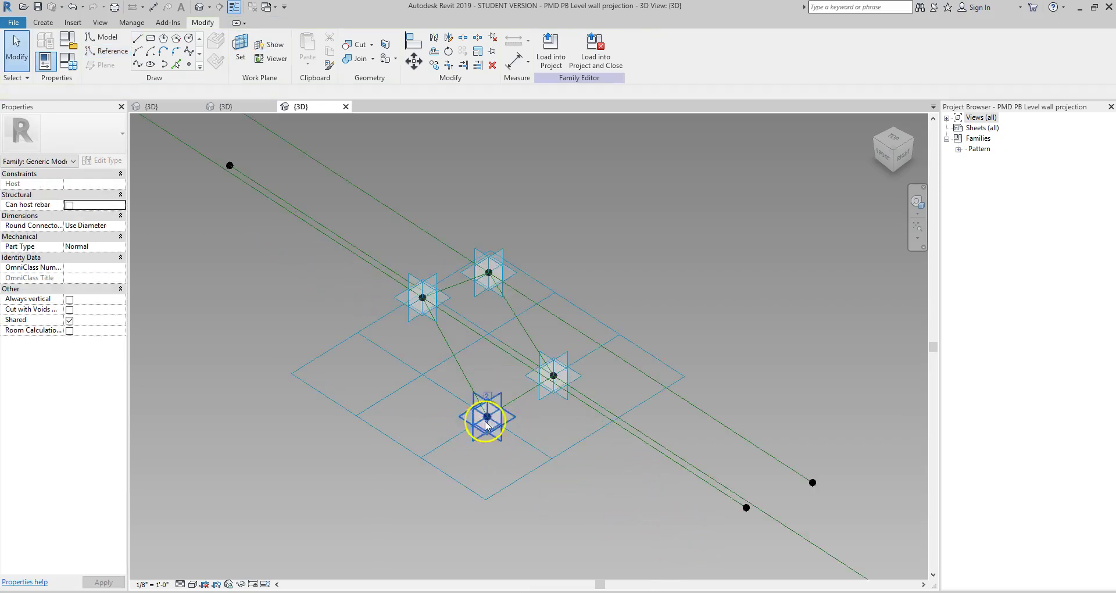
shift+middle_drag(487, 448, 495, 420)
click(492, 412)
click(549, 471)
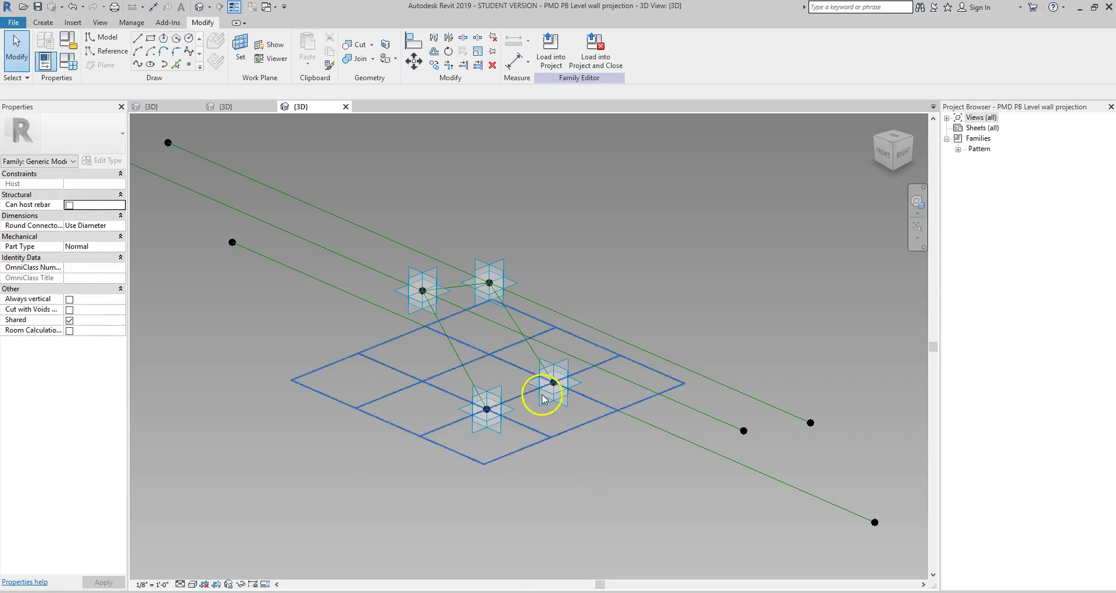
click(191, 64)
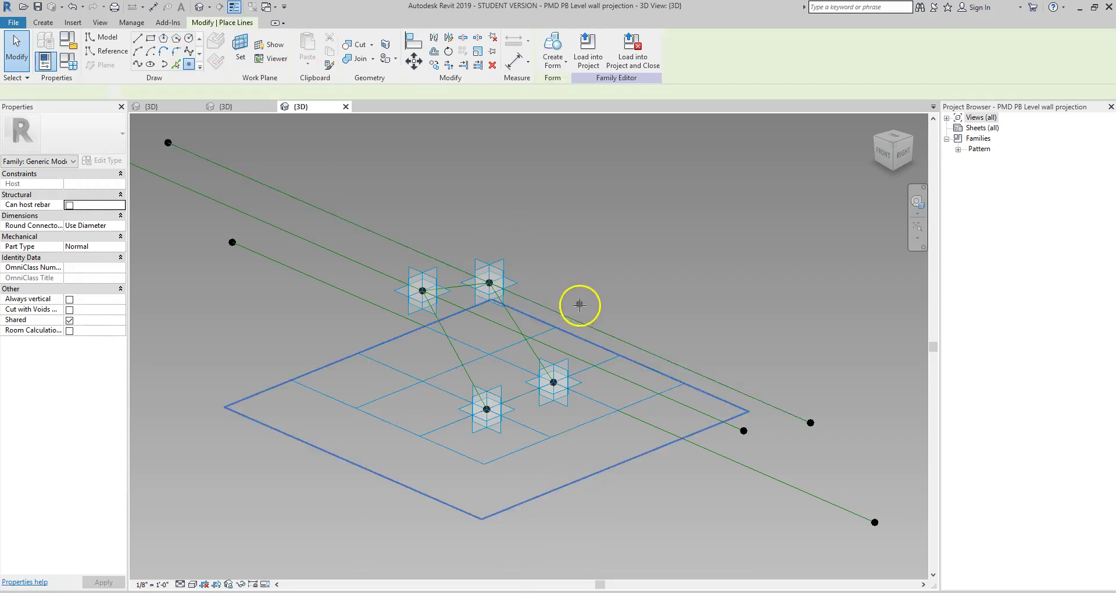
click(586, 325)
click(642, 422)
key(Escape)
click(523, 395)
Host the reference points on the lines through adaptive points 4 and 1 by intersection with a vertical work plane of adaptive point 2
scroll(522, 395, up, 3)
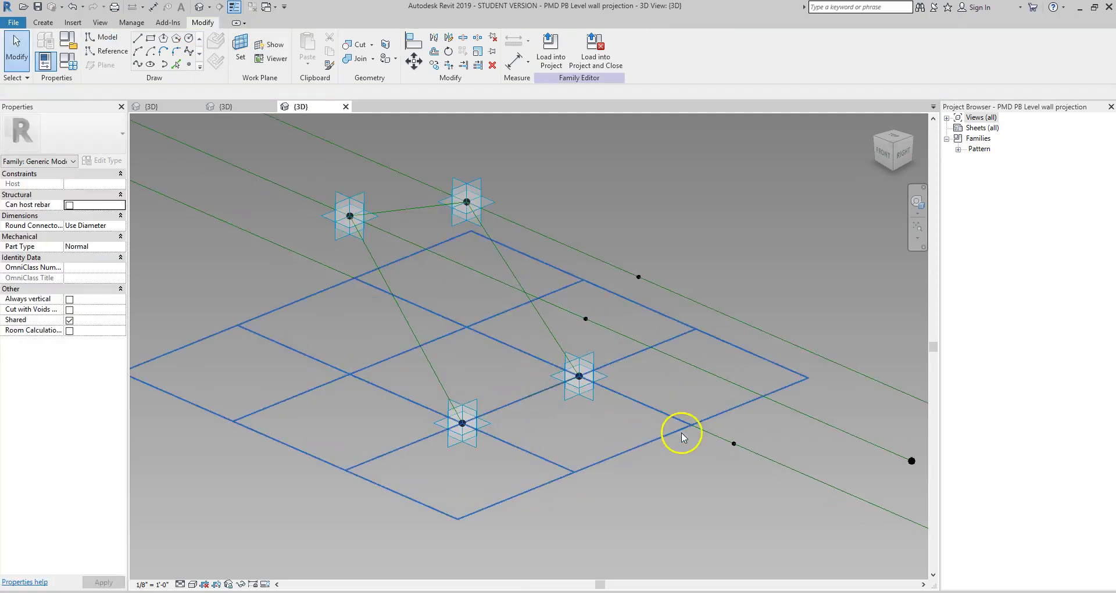
click(758, 481)
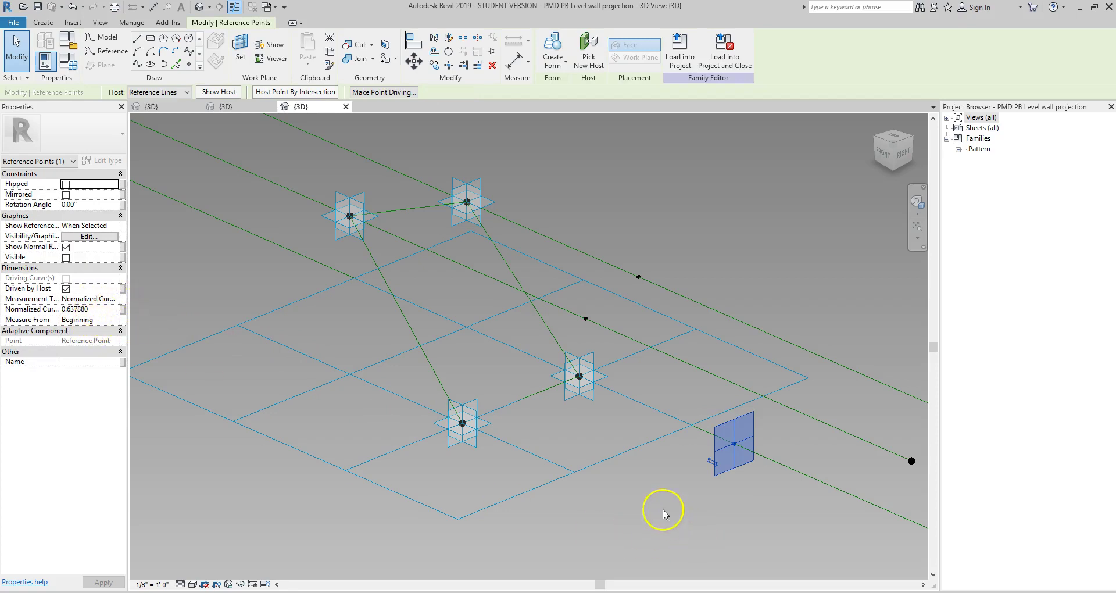
click(648, 267)
click(660, 288)
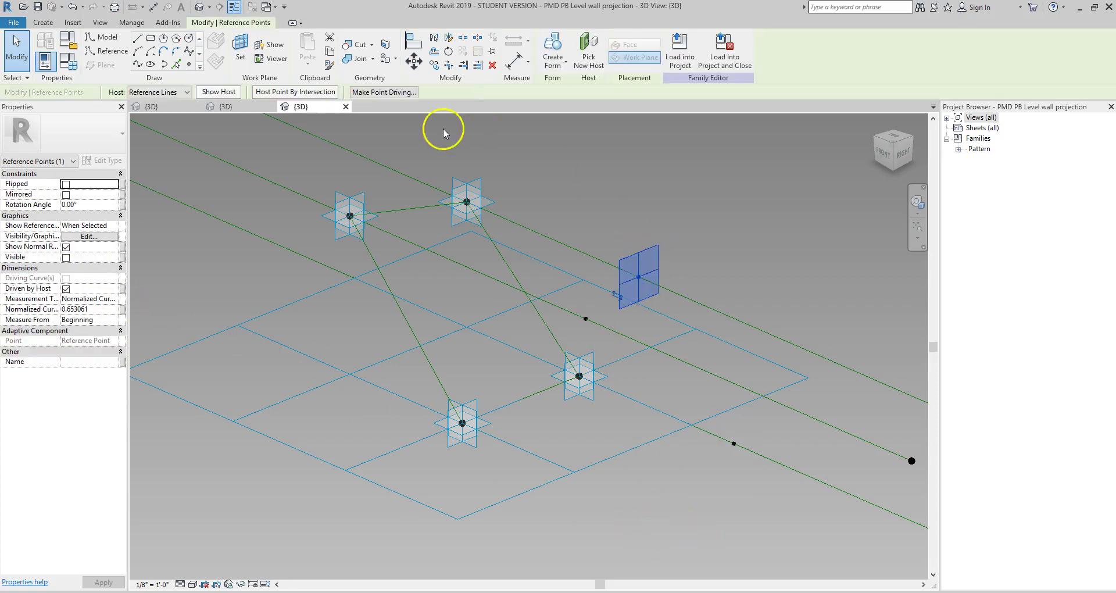
click(295, 93)
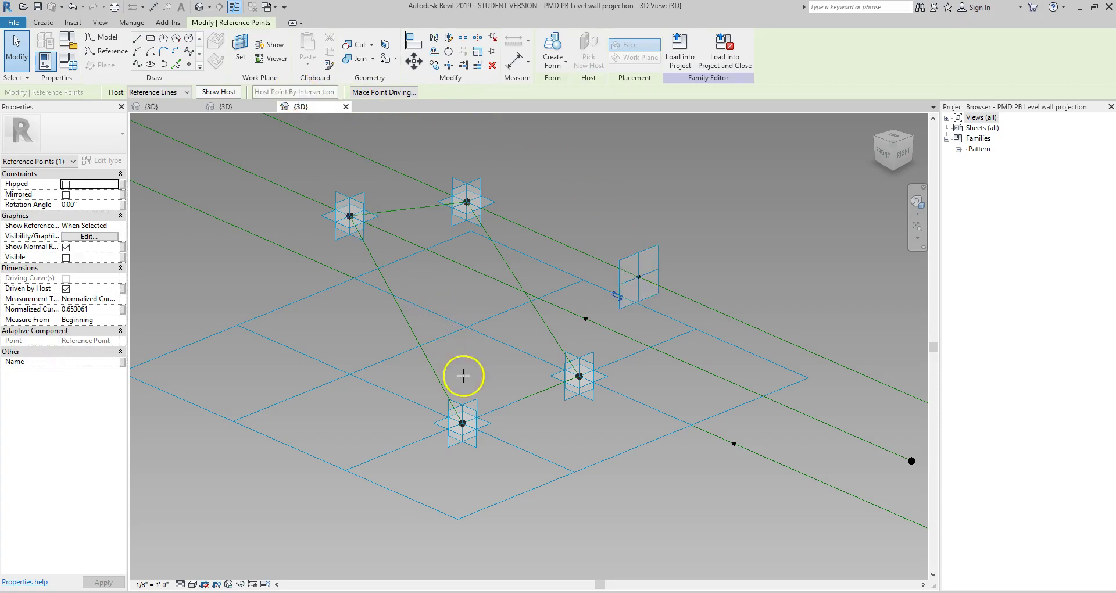
click(480, 402)
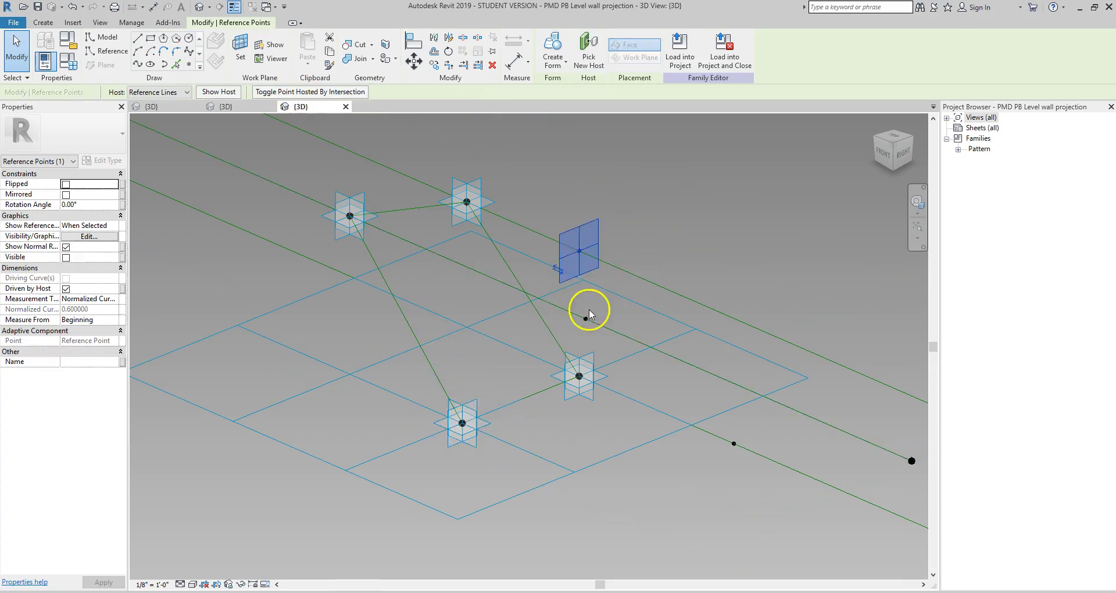
click(587, 294)
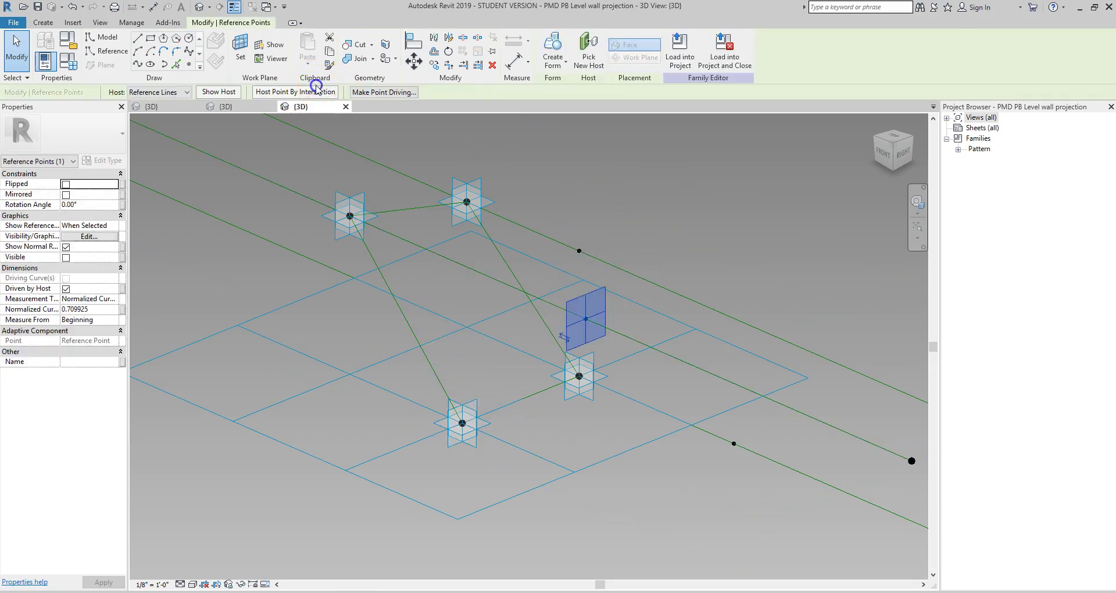
click(316, 88)
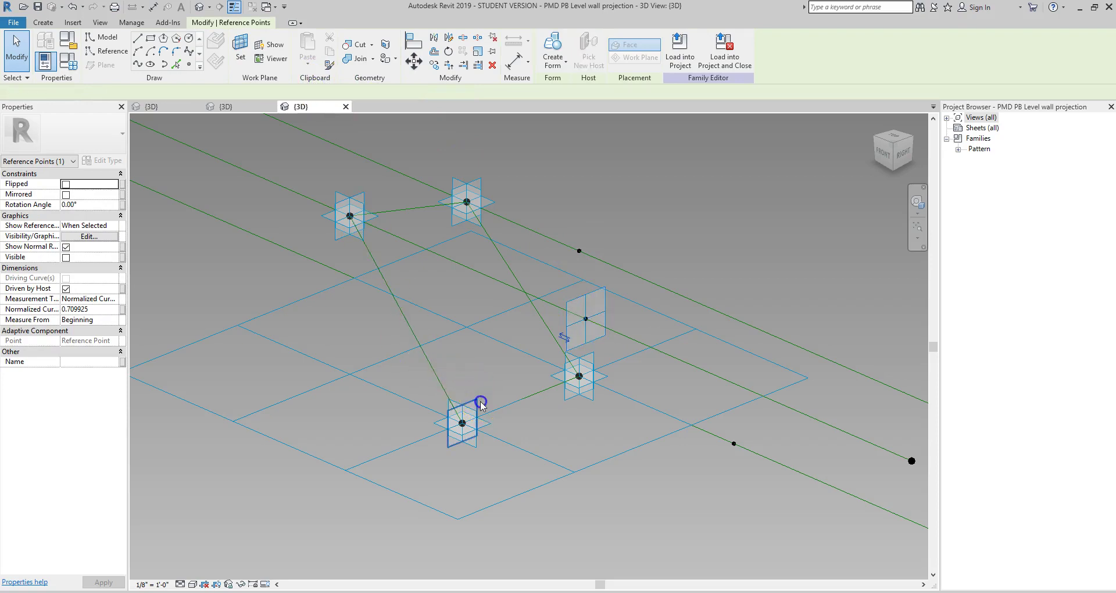
click(549, 426)
shift+middle_drag(549, 428, 619, 435)
click(563, 382)
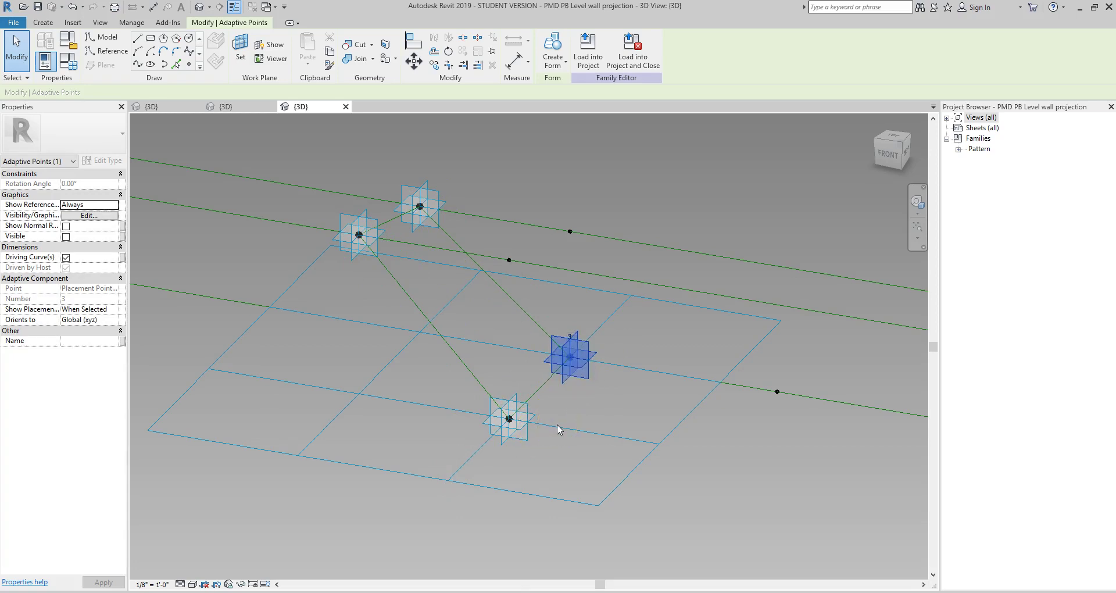
click(778, 393)
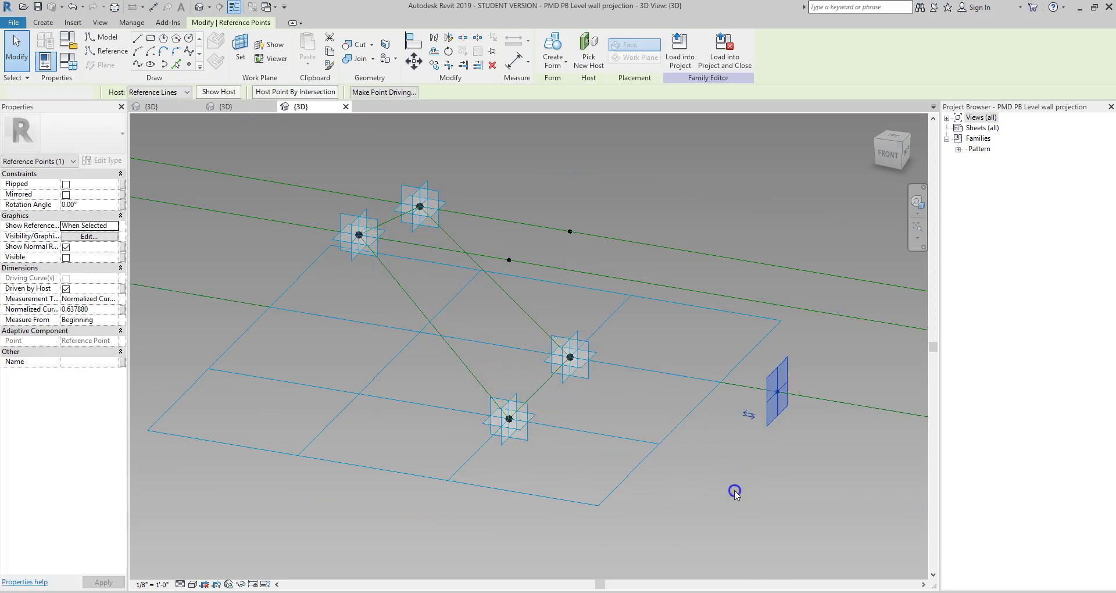
key(Escape)
click(779, 393)
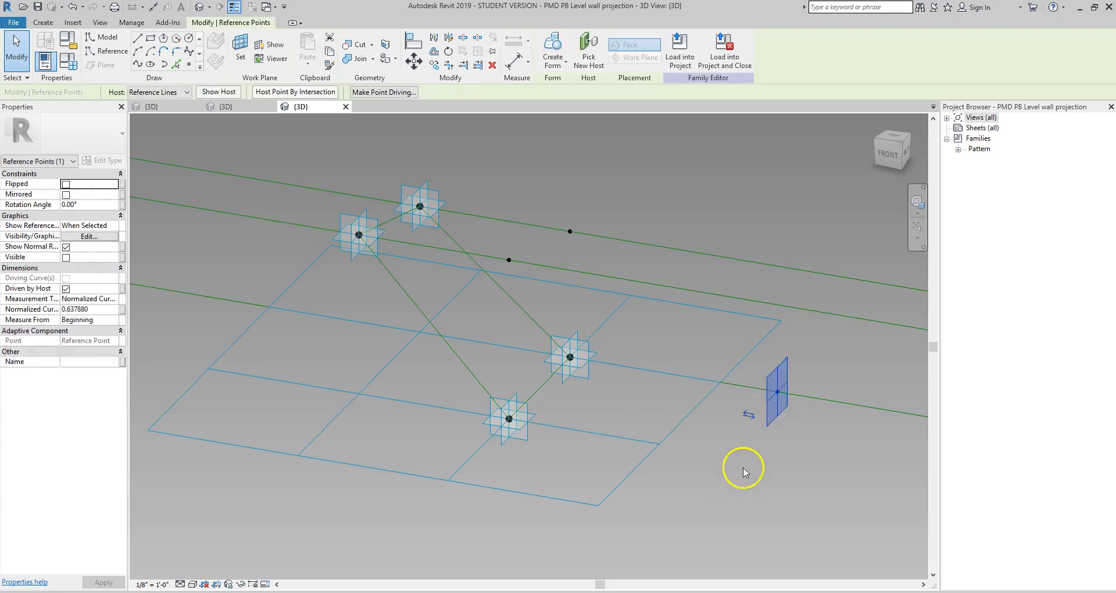
click(679, 439)
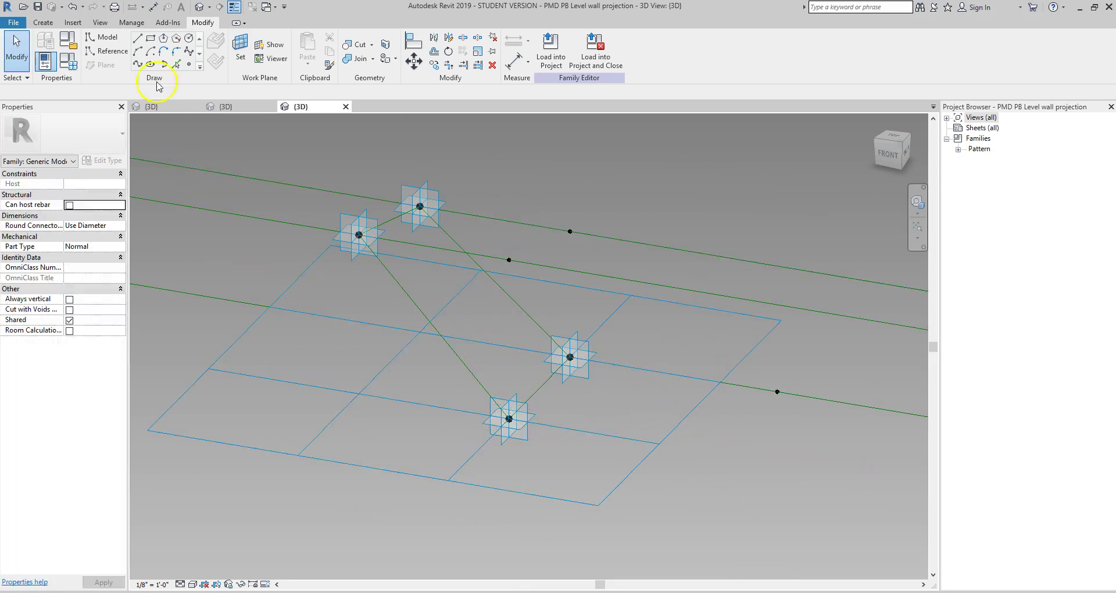
click(112, 52)
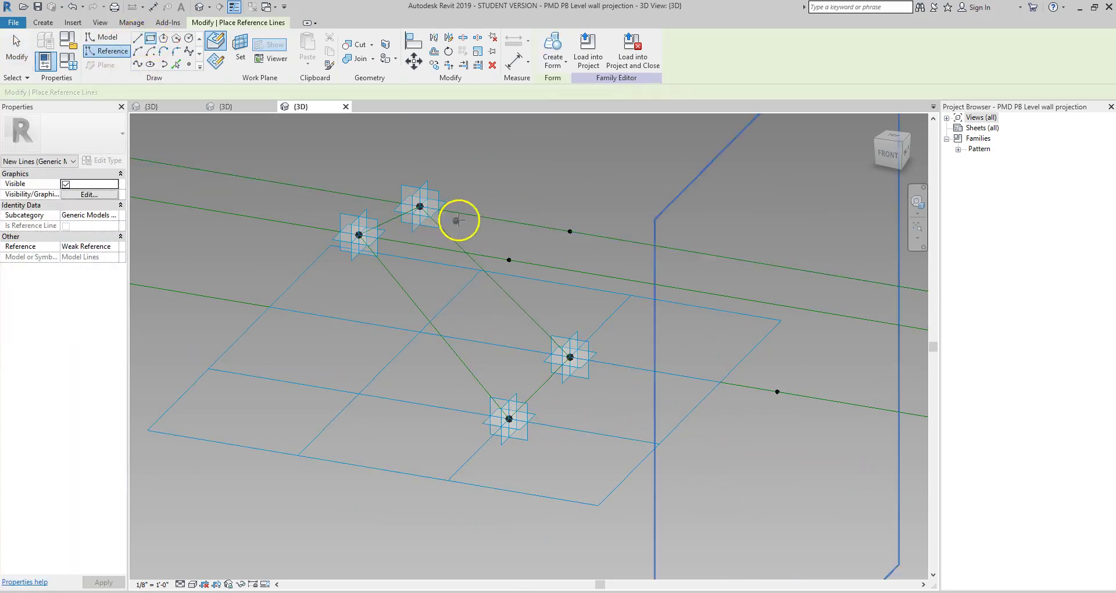
click(512, 258)
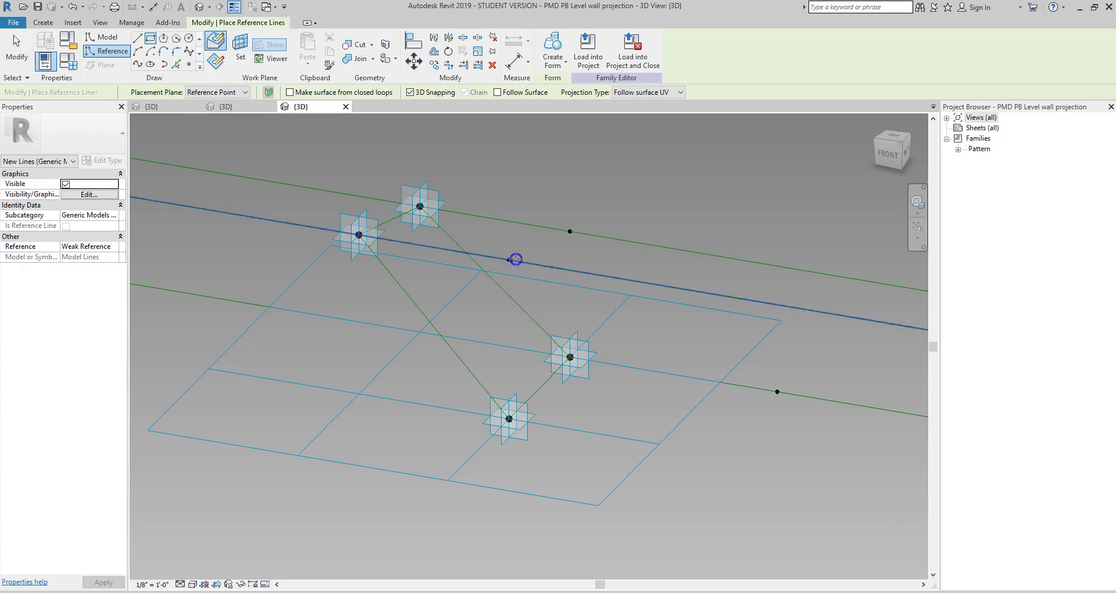
click(569, 234)
key(Escape)
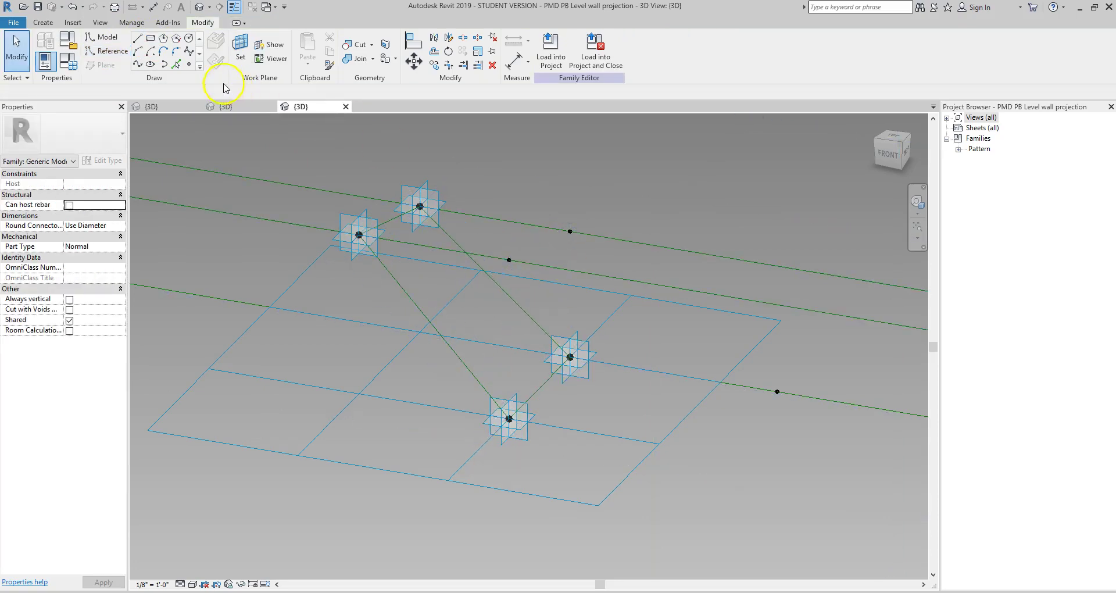
Draw reference lines between the two intersection-hosted points, and from the free point on adaptive point 3's line to adaptive points 2 and 3
click(121, 52)
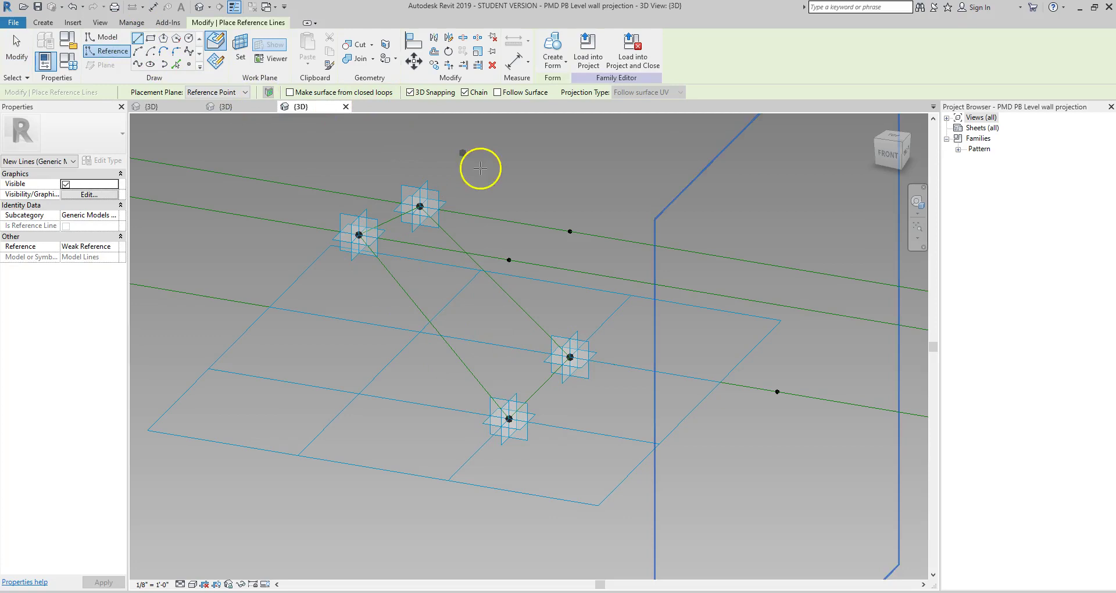
click(506, 259)
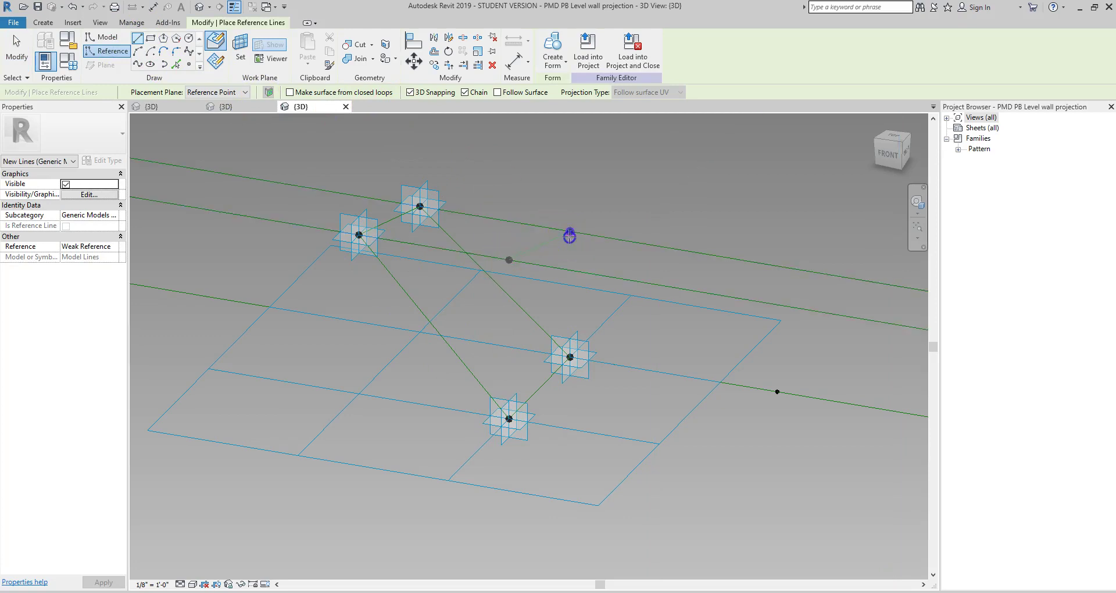
click(569, 233)
click(509, 419)
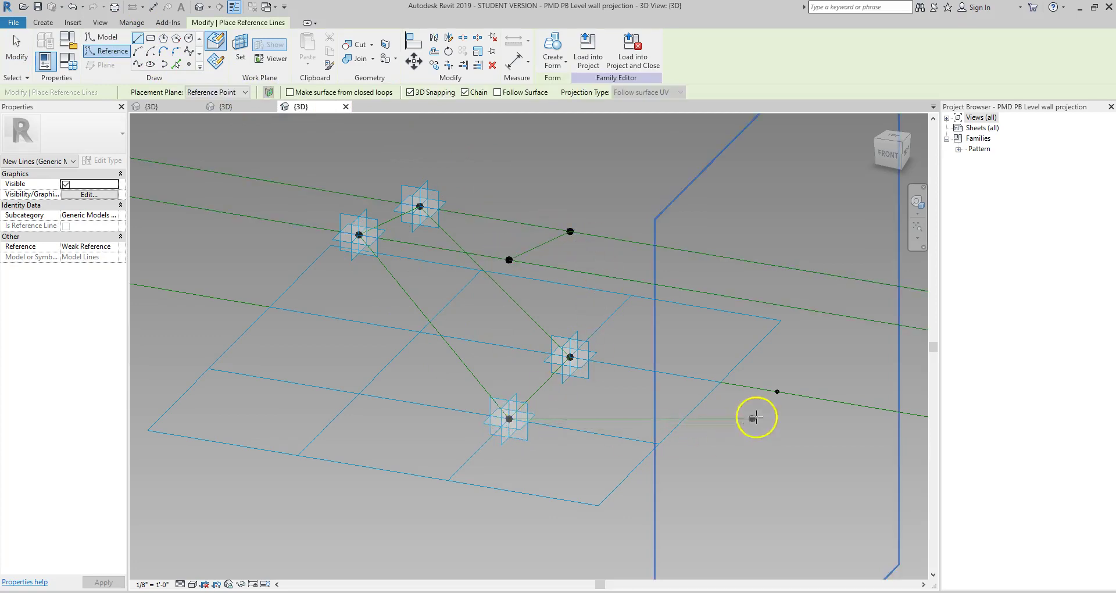
click(778, 393)
click(782, 398)
click(570, 356)
key(Escape)
key(Escape)
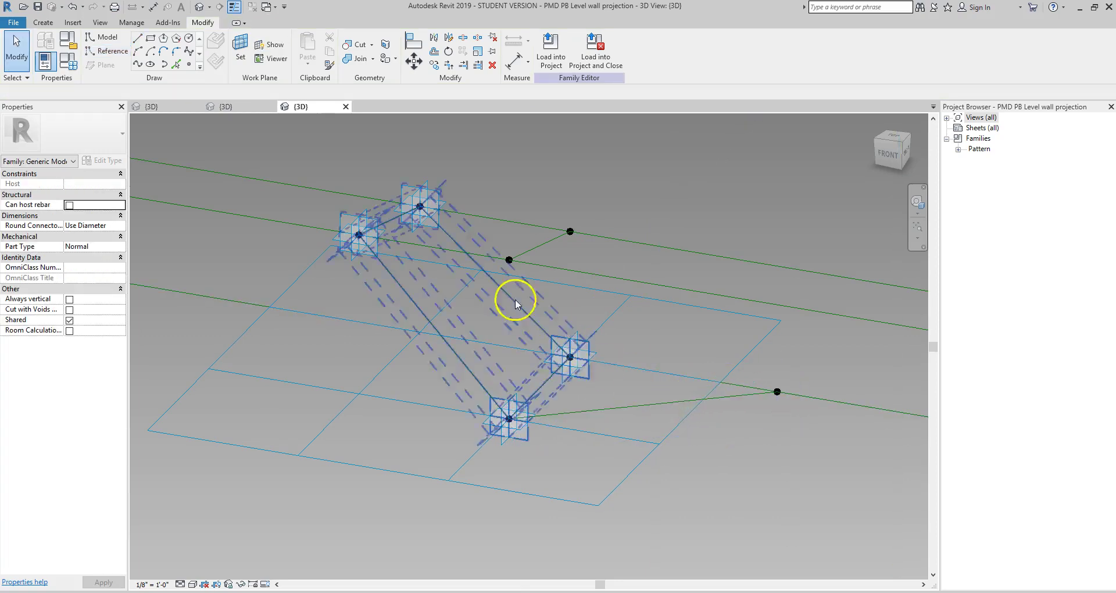
Place two reference points on the line between the intersection-hosted points and two on the line from adaptive point 2 to the free point
click(194, 66)
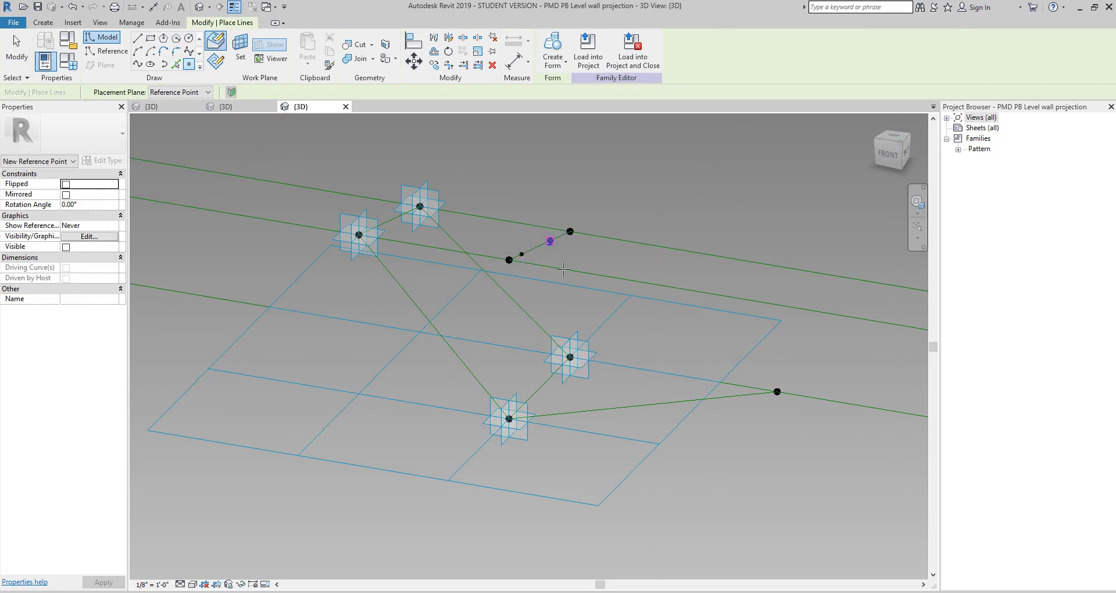
click(553, 414)
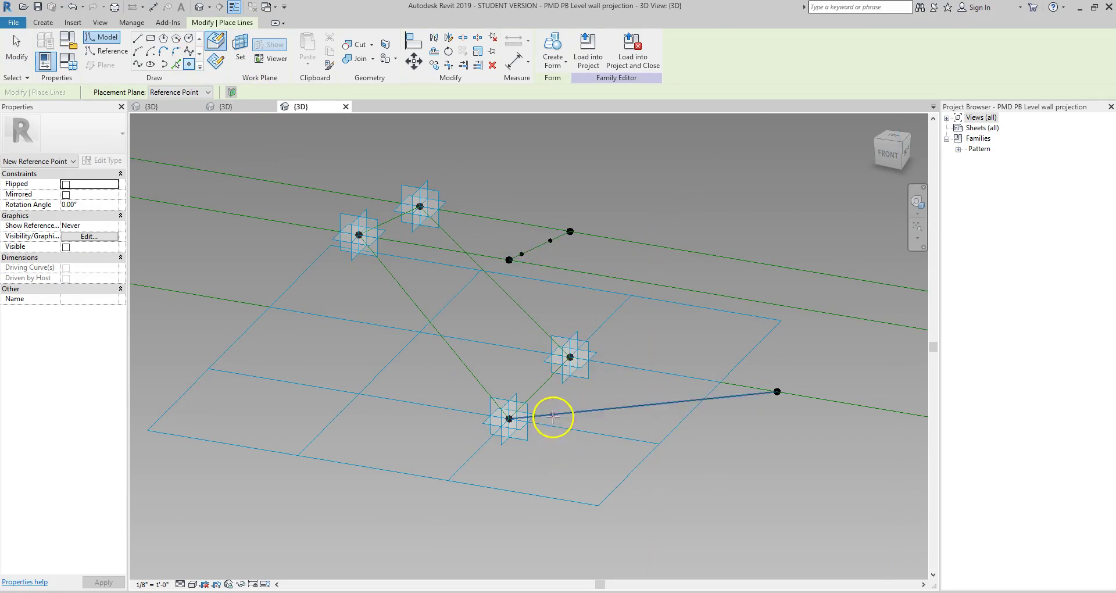
click(734, 396)
key(Escape)
key(Escape)
Set the measurement type of the four newly placed line-hosted points to Segment Length
click(731, 400)
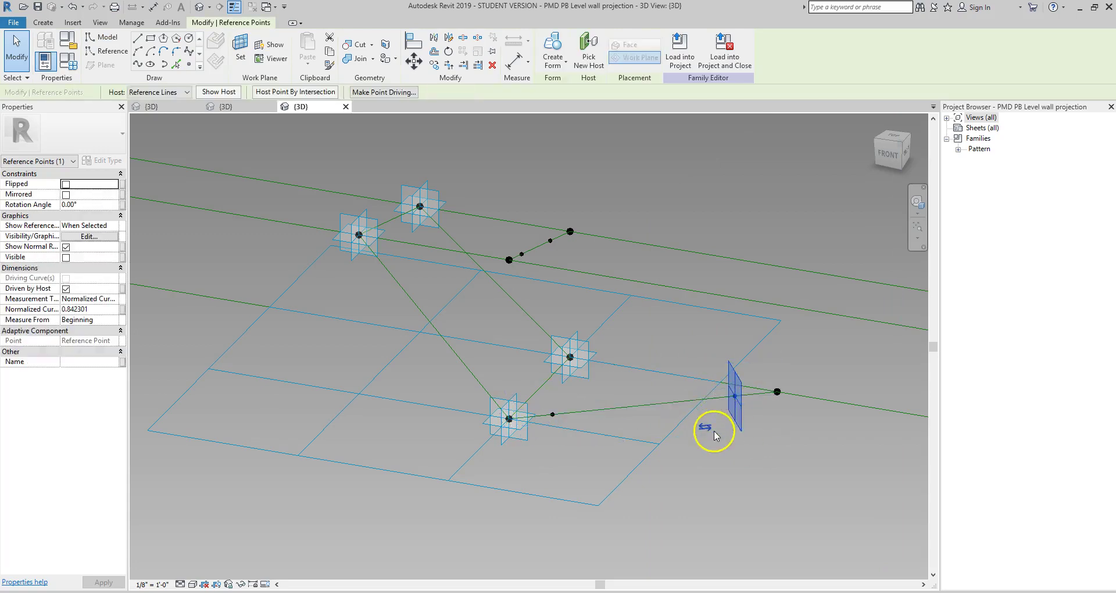
click(537, 205)
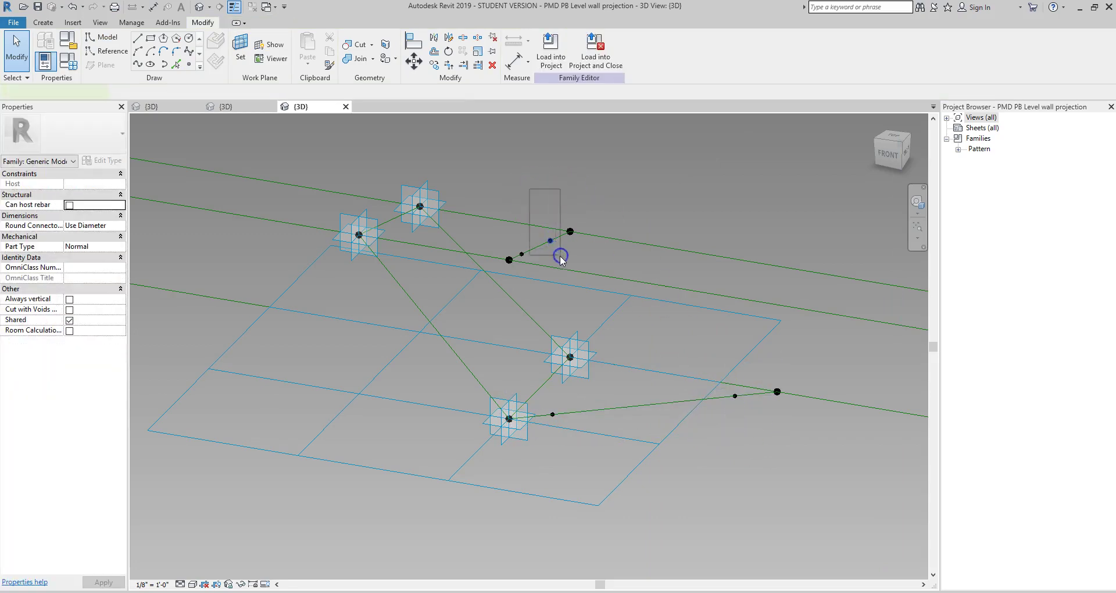
click(550, 240)
shift+middle_drag(613, 267, 532, 286)
ctrl+drag(481, 227, 511, 281)
ctrl+drag(492, 367, 710, 489)
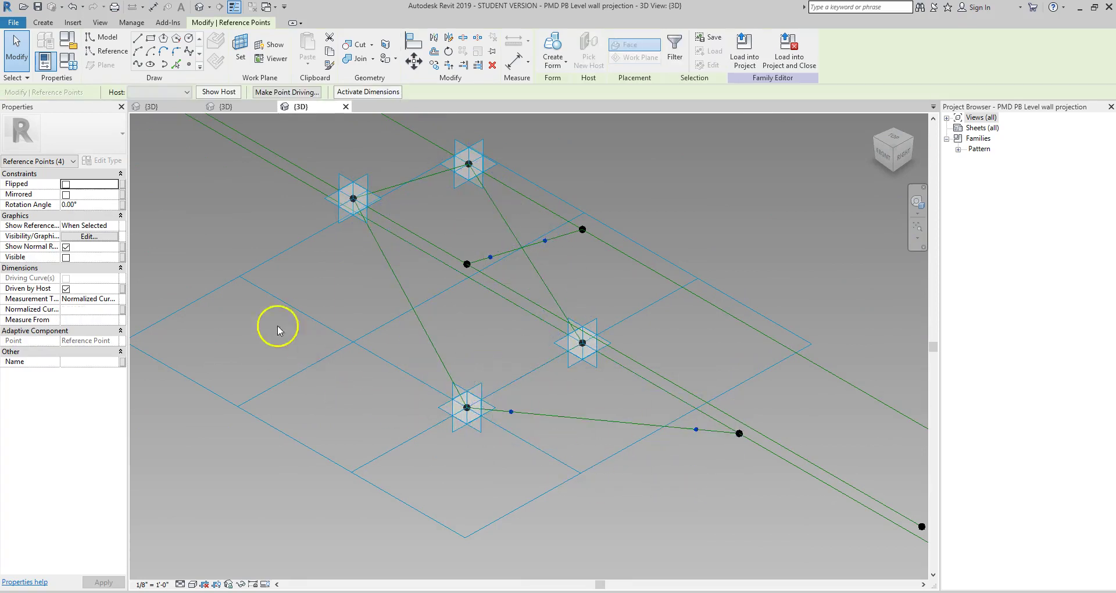
click(116, 300)
click(102, 328)
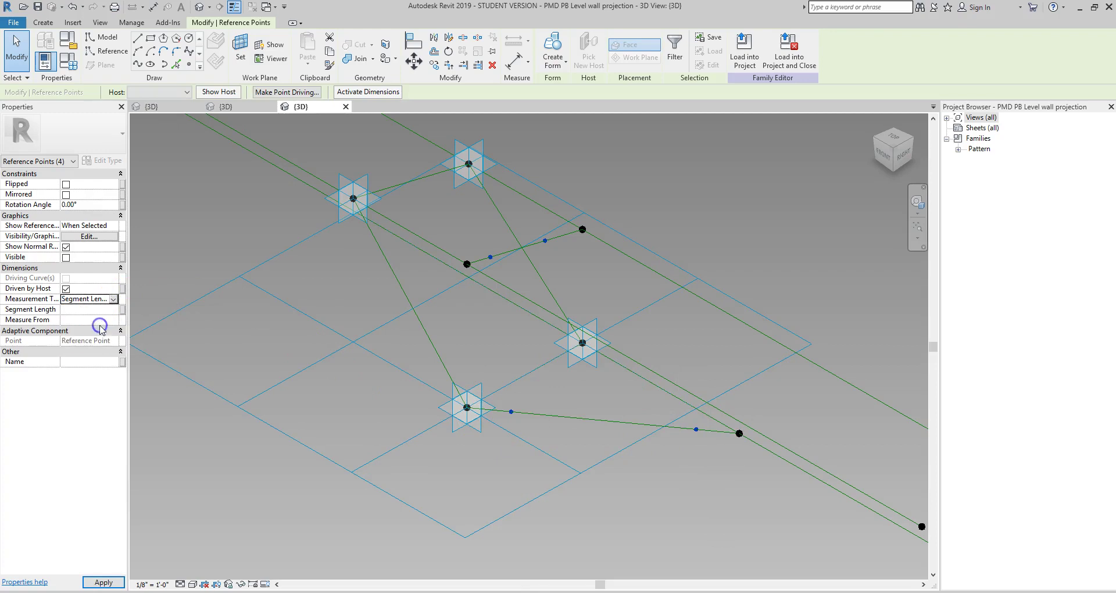
Associate the four points' segment length with a new family type parameter named frame
click(122, 308)
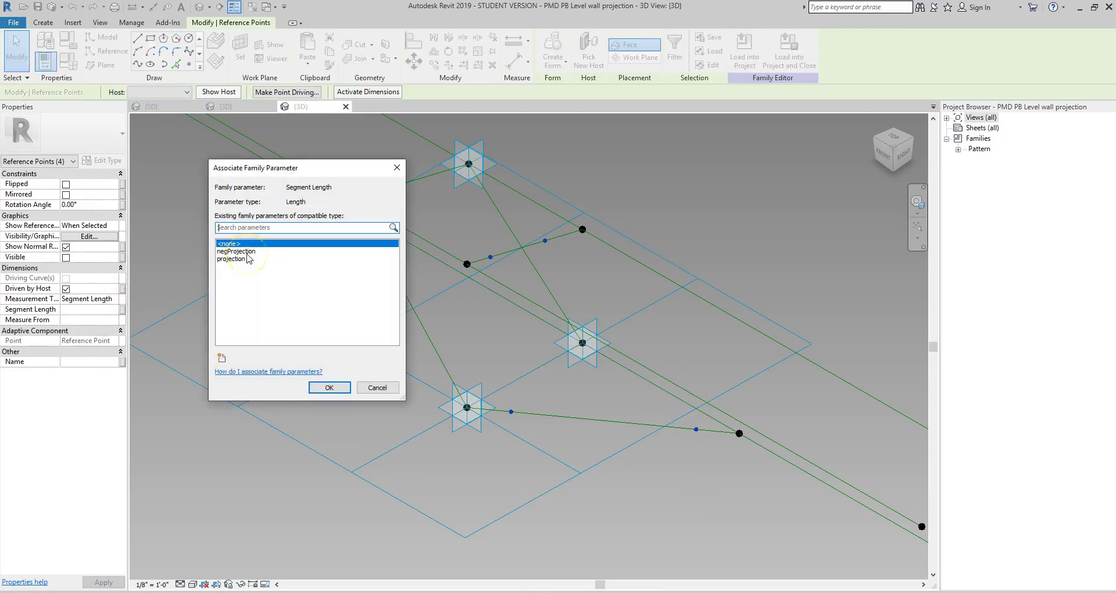
click(221, 361)
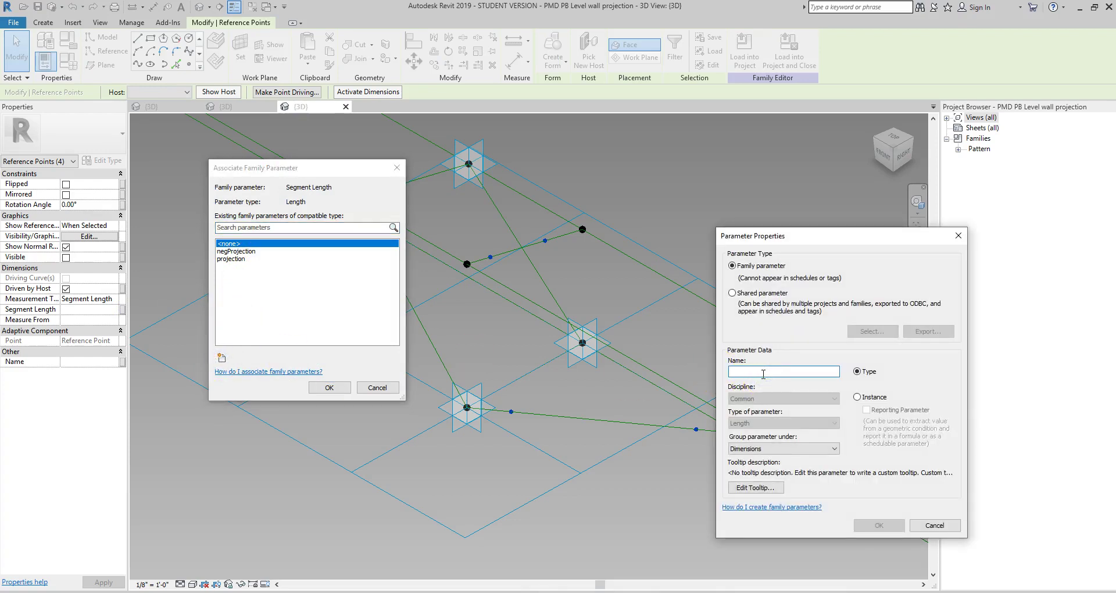
text(frame)
key(Return)
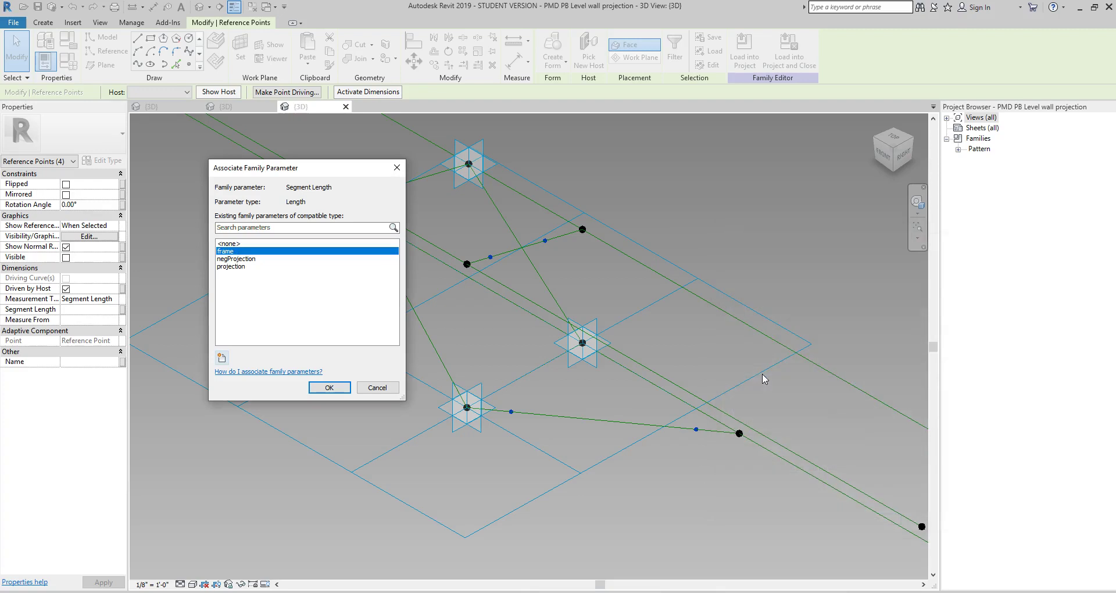
click(323, 388)
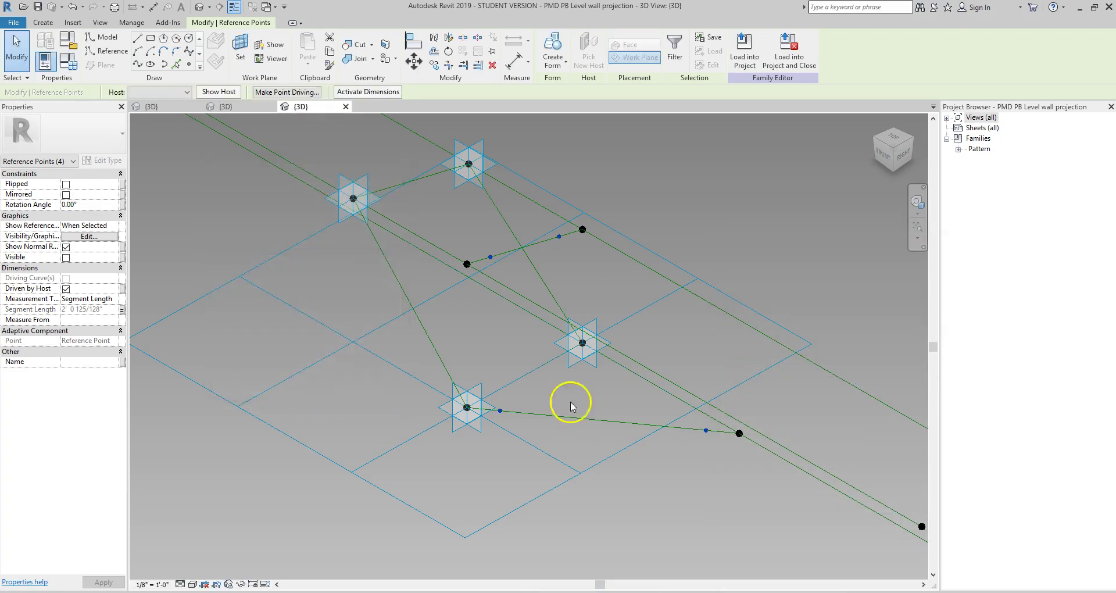
click(687, 472)
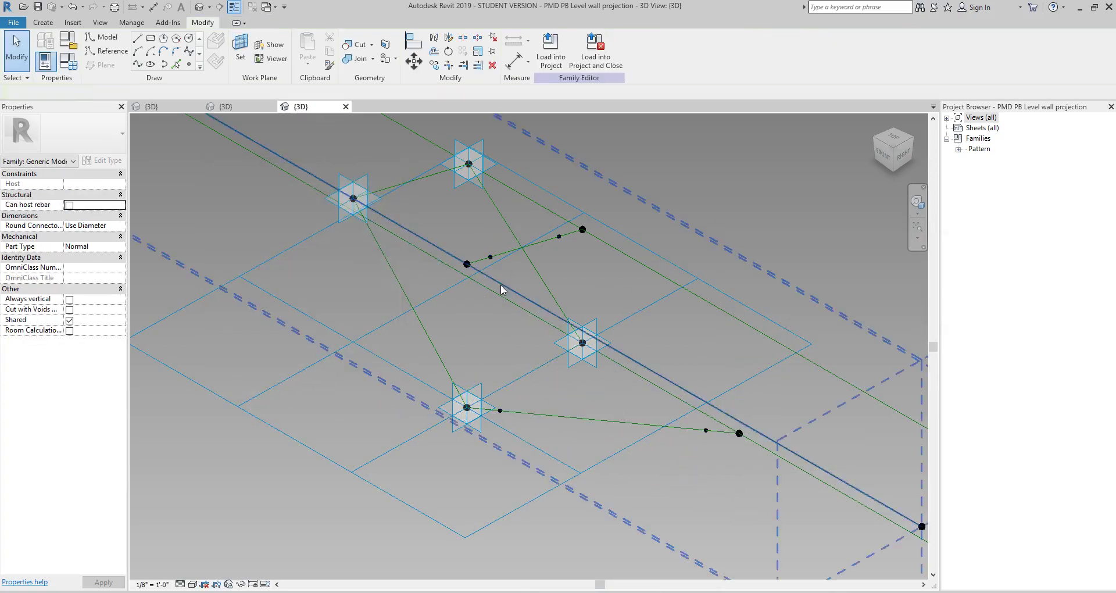
Draw two 3D-snapped reference lines, each joining an upper frame point to the lower frame point on the same side
click(123, 51)
click(558, 236)
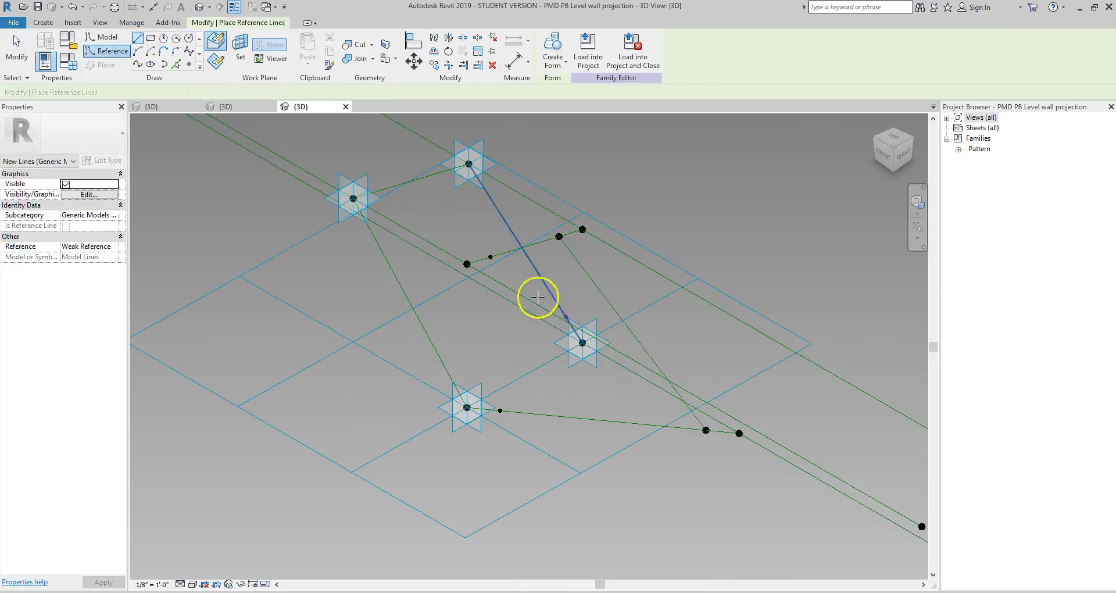
click(490, 257)
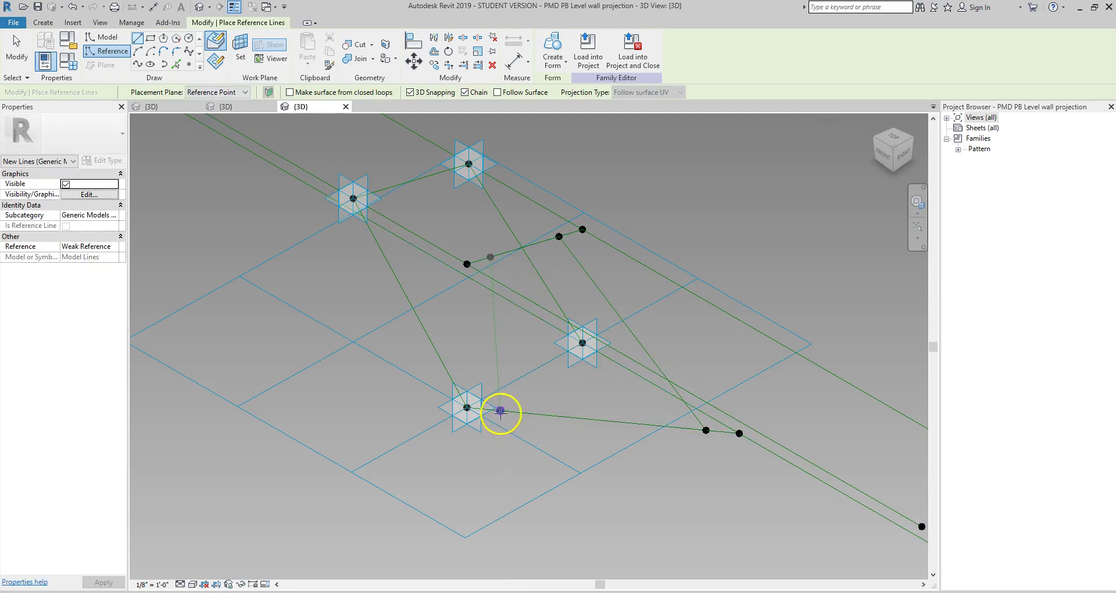
click(500, 410)
key(Escape)
key(Escape)
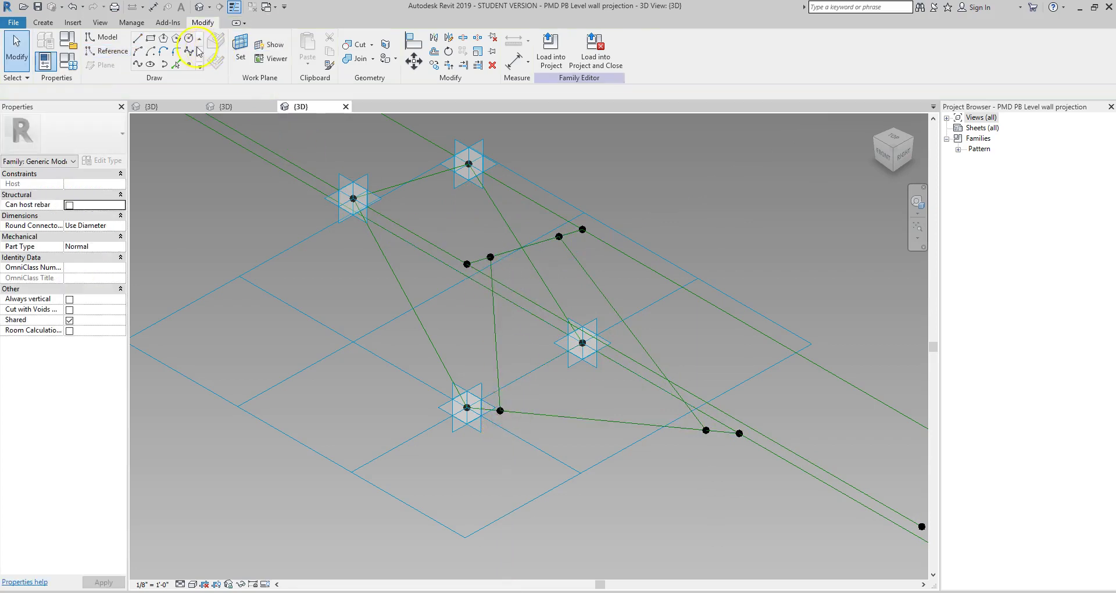
Place two reference points on each of the two reference lines that join the upper and lower frame points
click(190, 65)
click(492, 276)
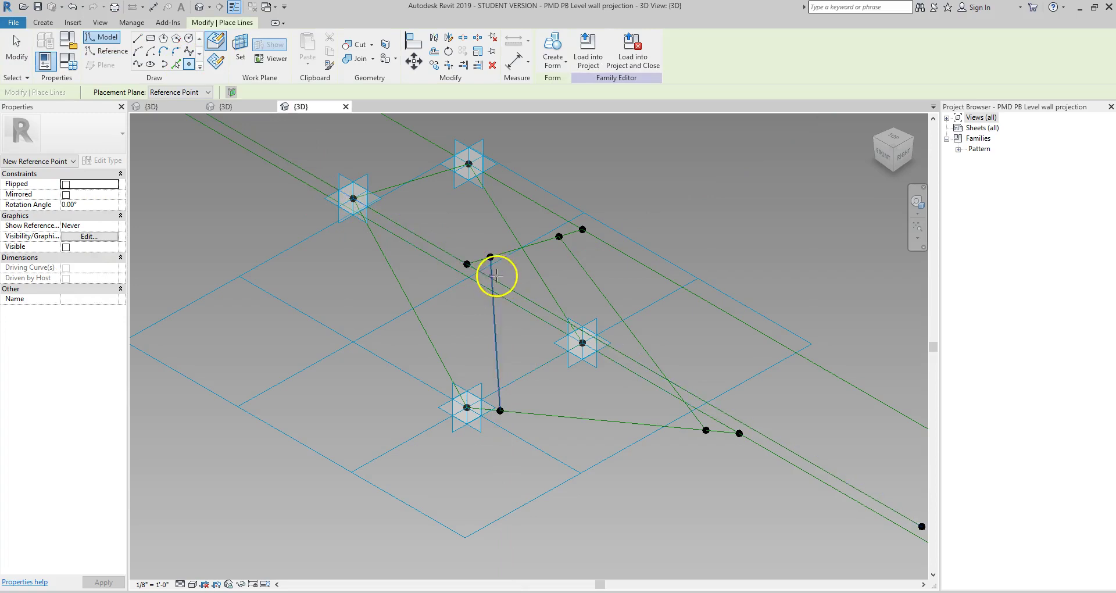
click(498, 365)
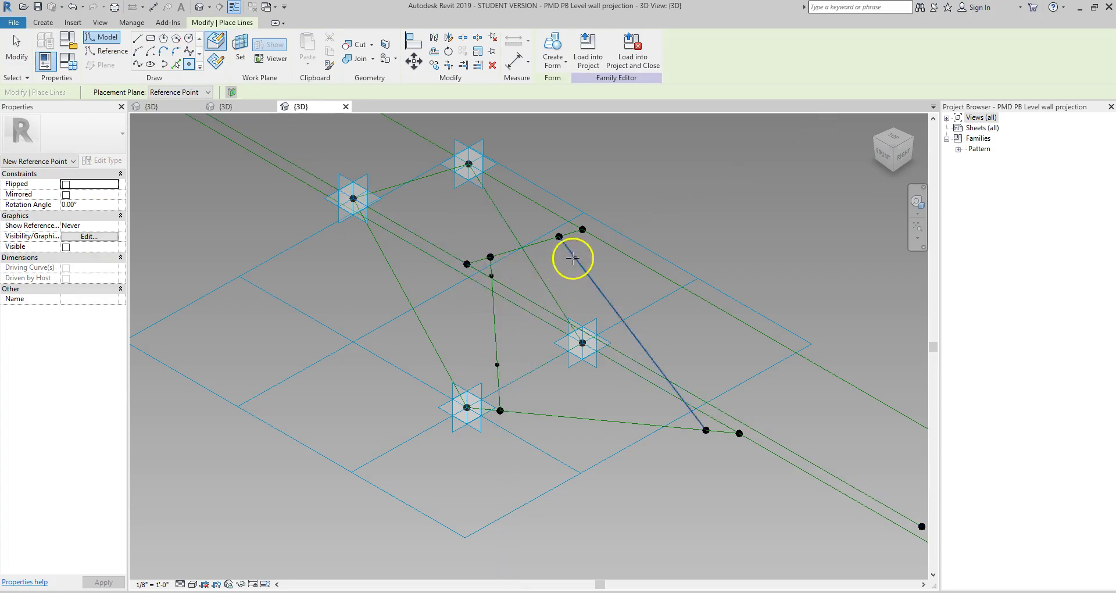
click(576, 255)
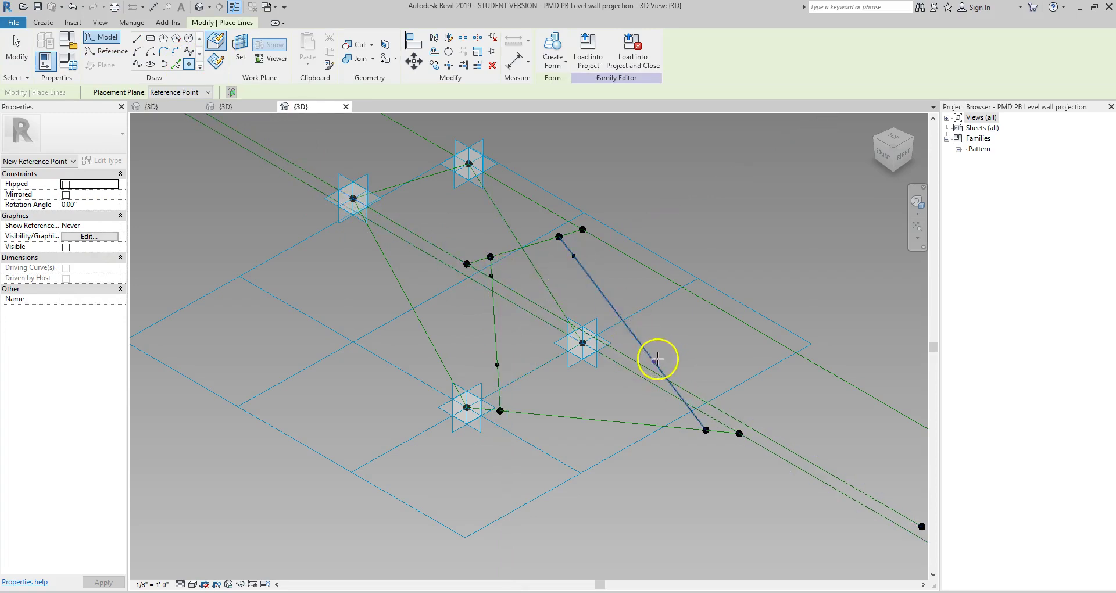
key(Escape)
key(Escape)
Set the four points on the connecting lines to Segment Length measurement and associate that length with the frame parameter
drag(648, 342, 672, 367)
click(629, 354)
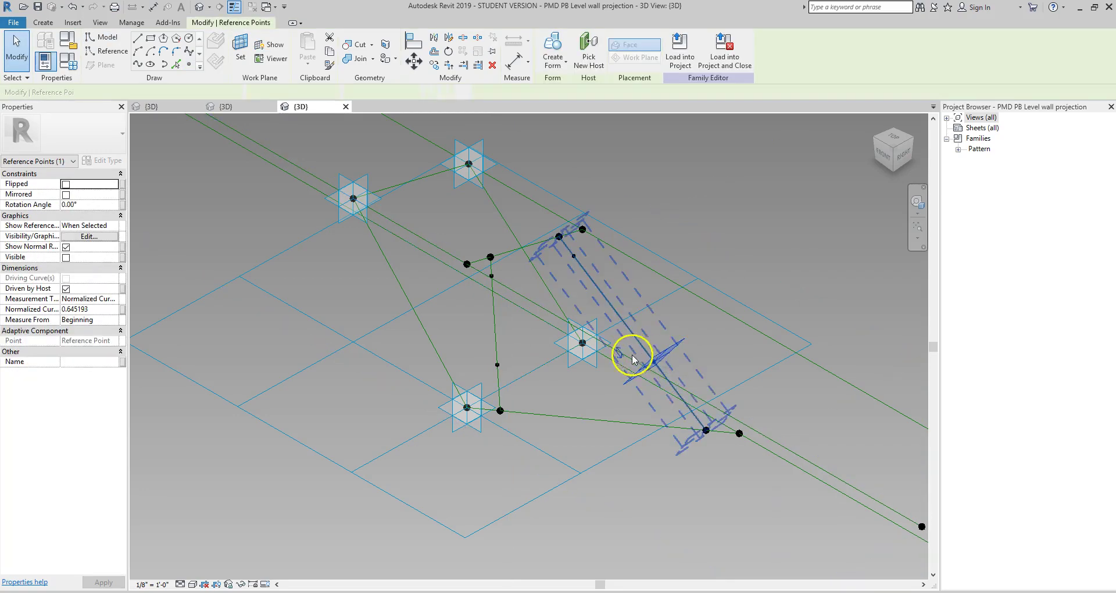
drag(469, 339, 520, 384)
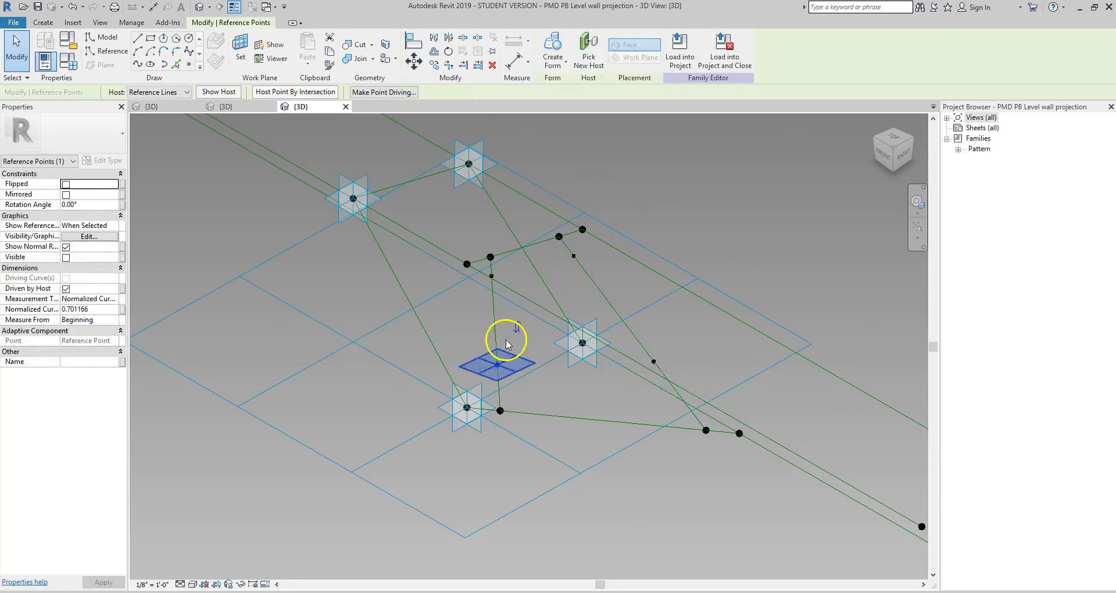
ctrl+drag(429, 272, 510, 302)
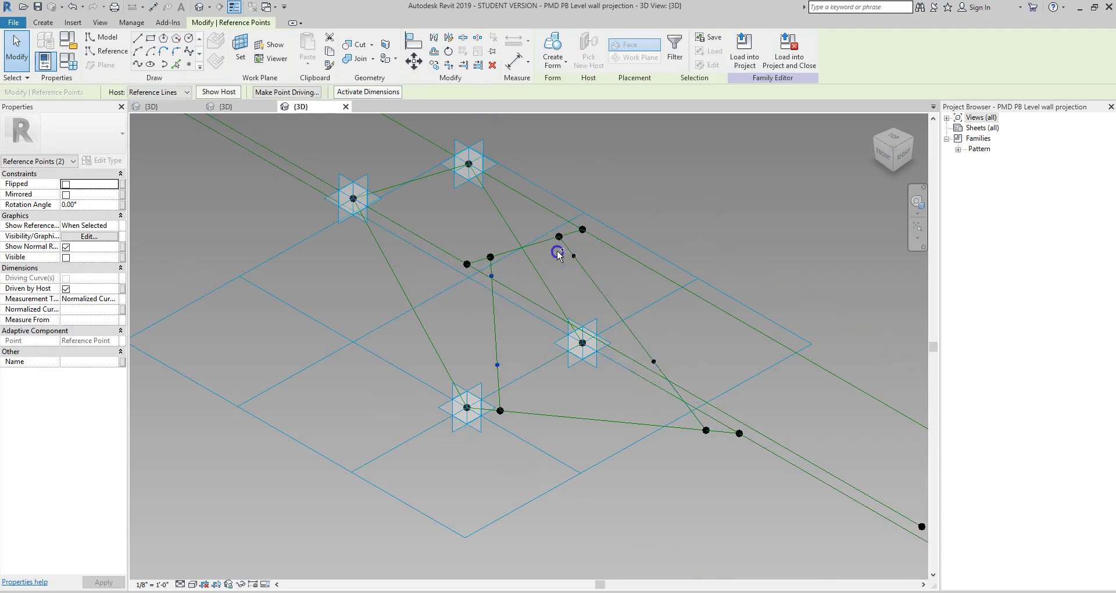
ctrl+click(623, 328)
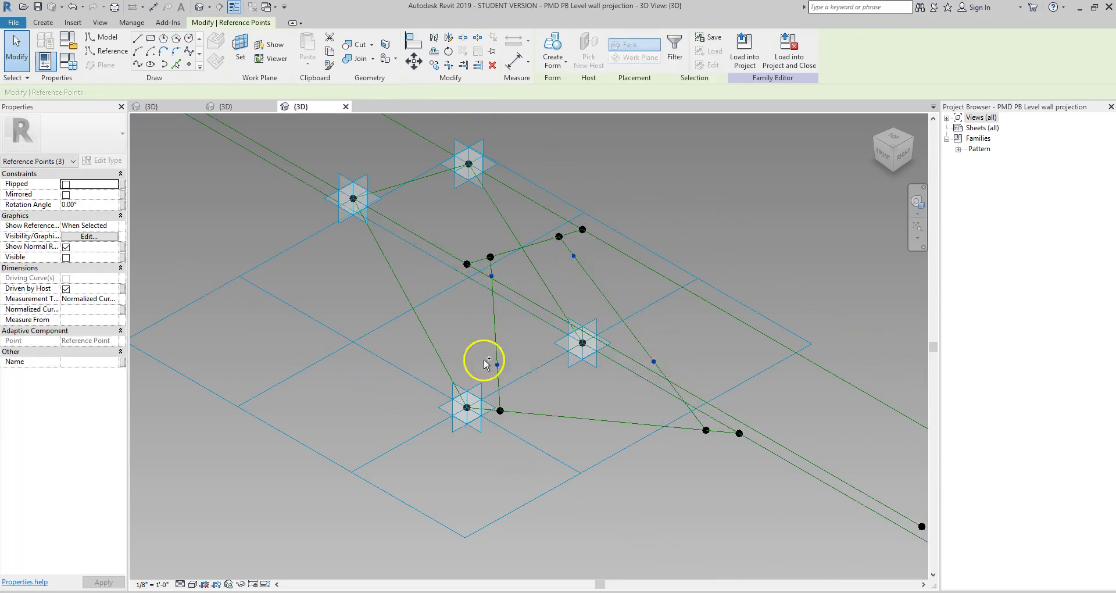
click(119, 302)
click(102, 324)
click(123, 309)
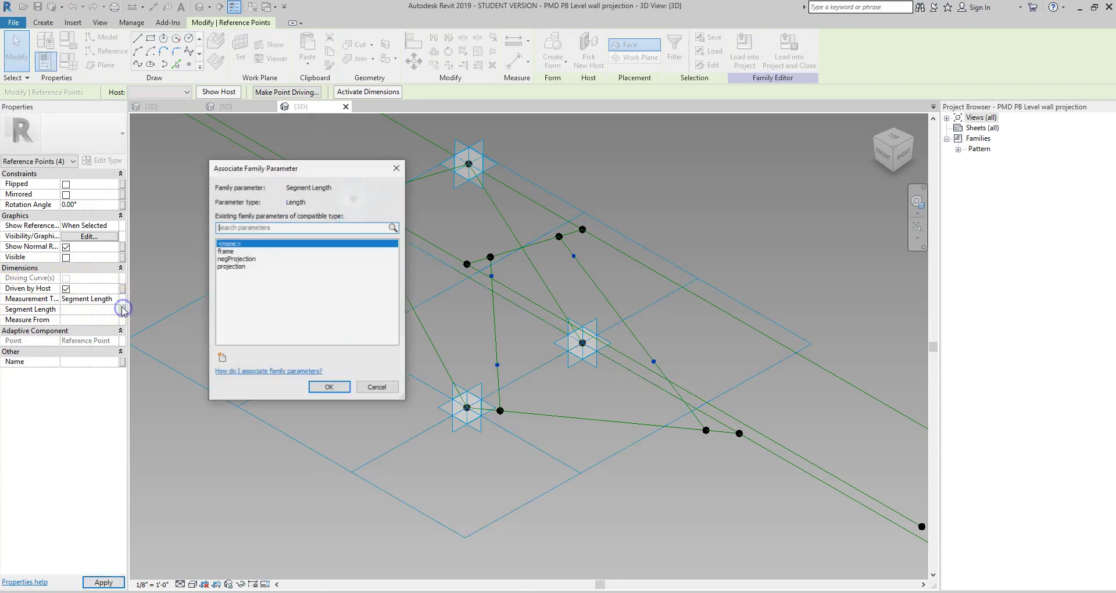
click(226, 250)
click(326, 388)
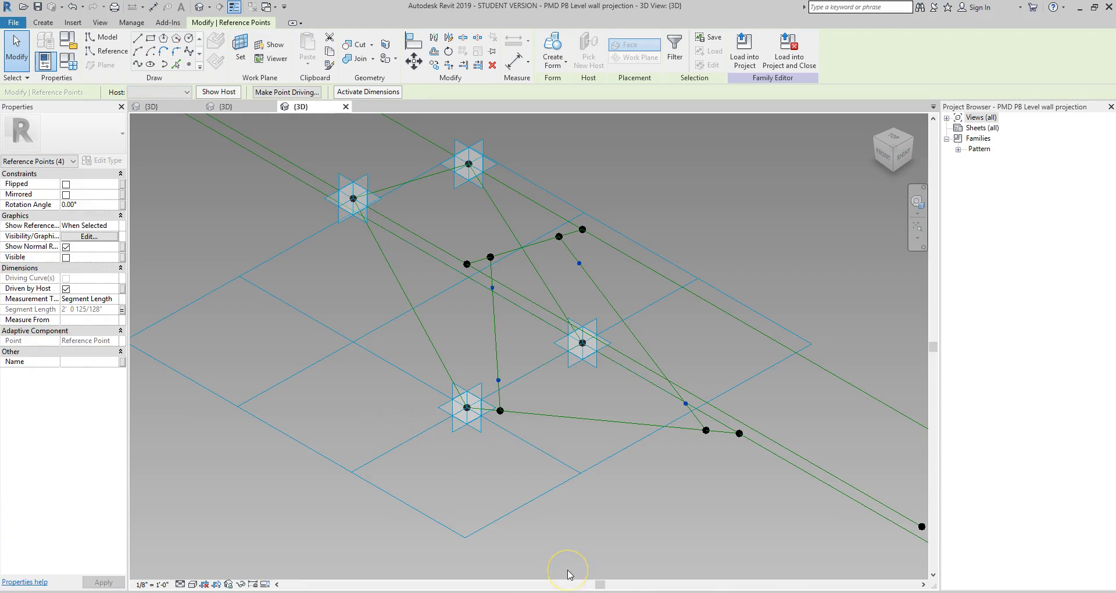
Draw a closed loop of four 3D-snapped reference lines through the inner frame-driven points
click(113, 51)
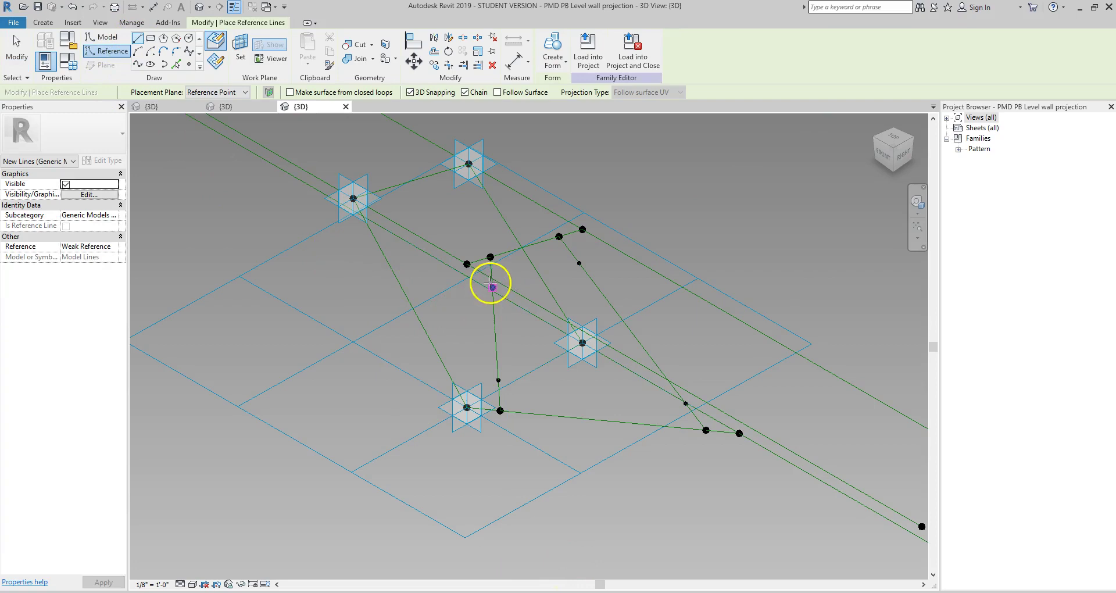
click(579, 263)
click(687, 405)
click(499, 380)
click(492, 282)
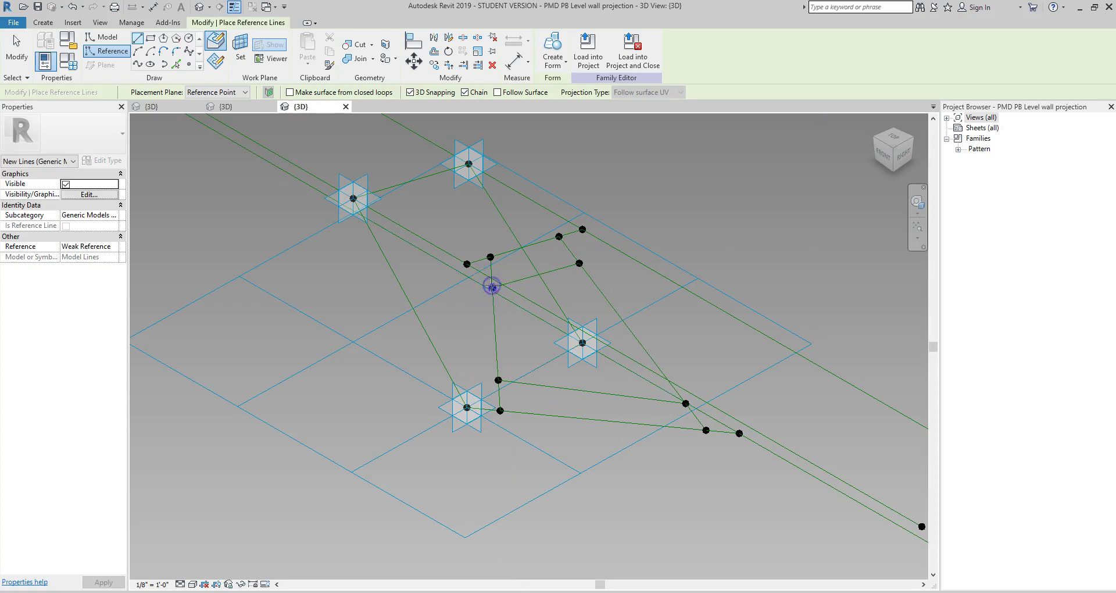
key(Escape)
Create an extruded solid form from the closed loop of four inner reference lines
key(Tab)
click(595, 295)
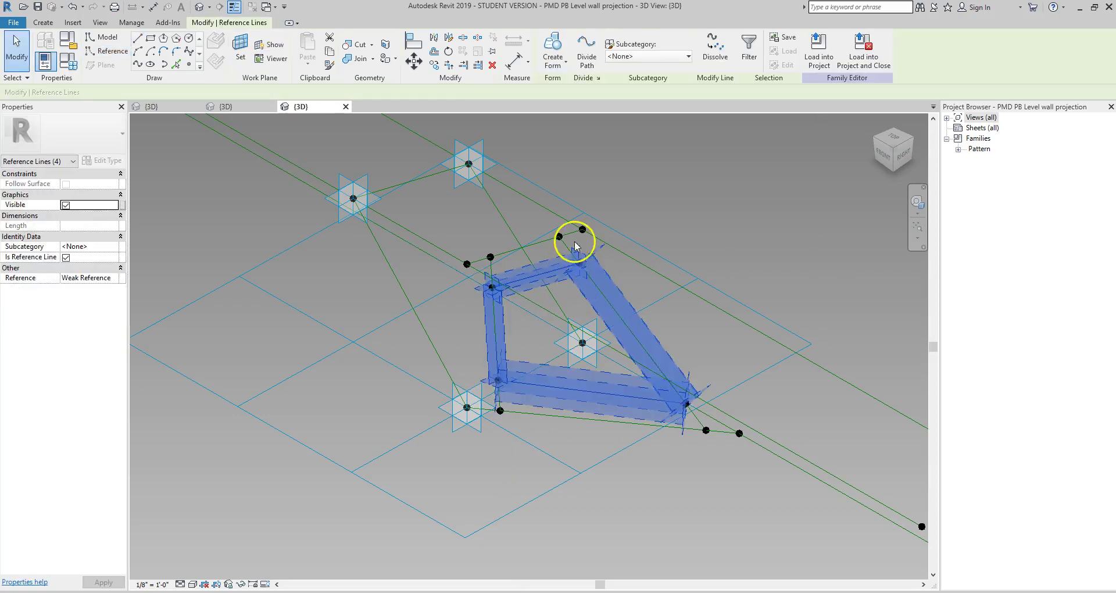
click(559, 49)
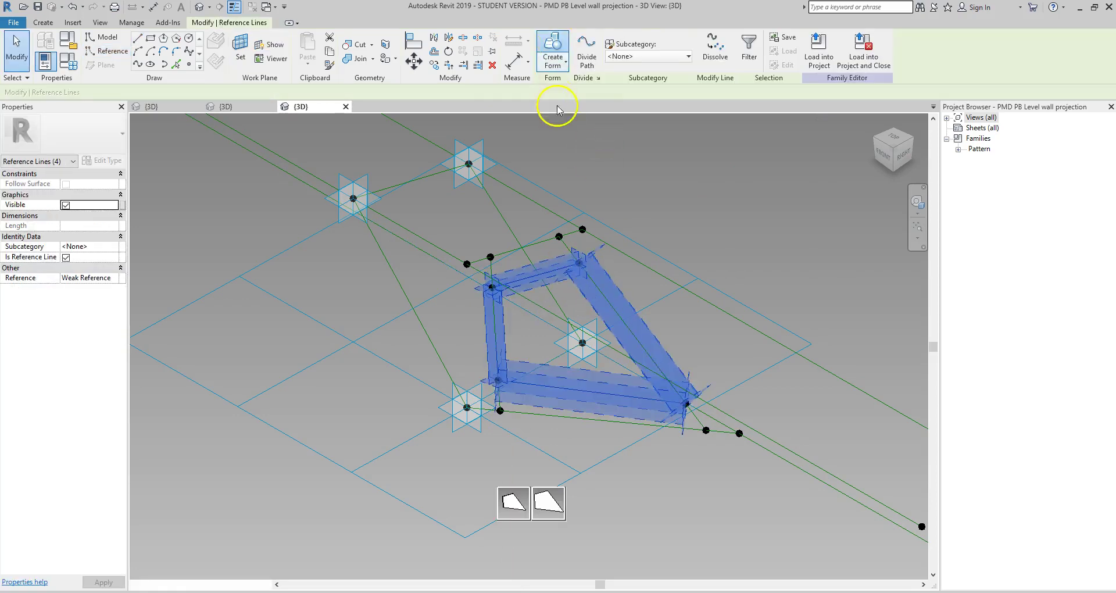
click(509, 504)
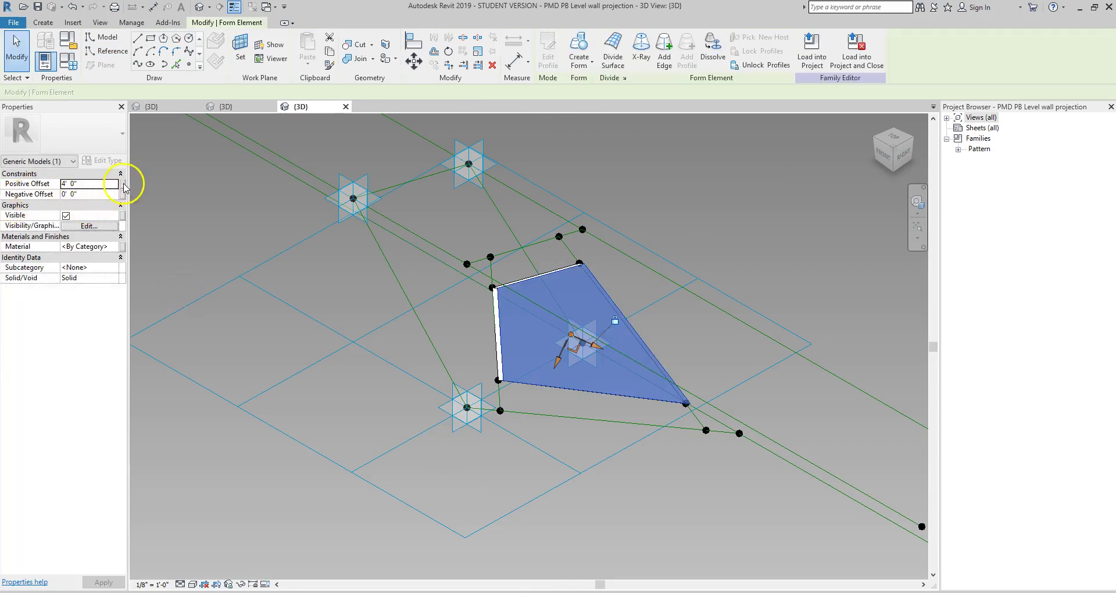
Associate the solid form's positive offset with a new family type parameter named thickness
click(123, 185)
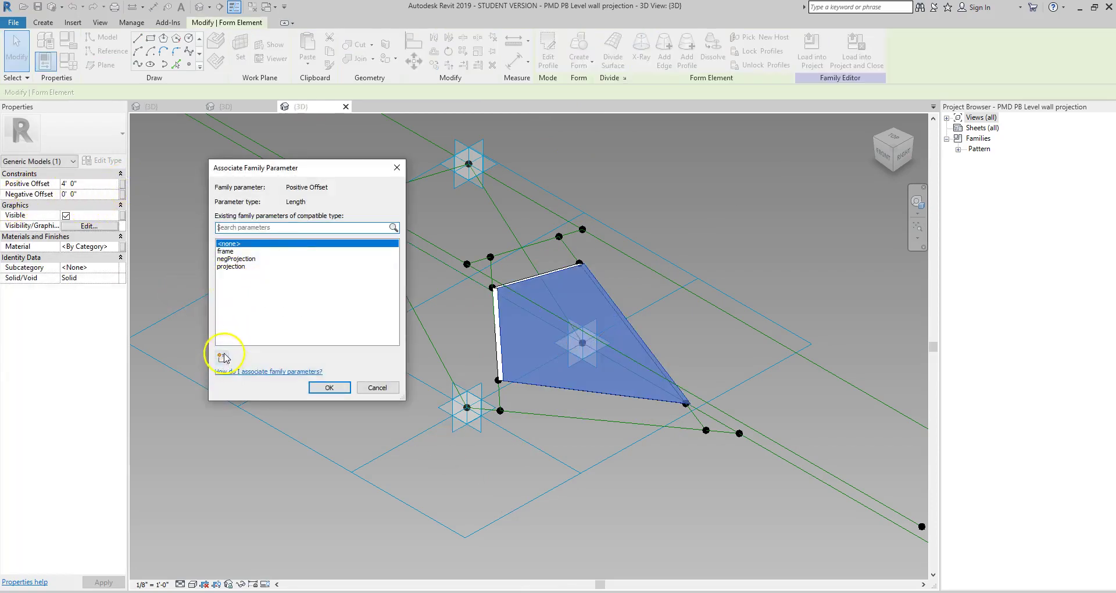
click(222, 357)
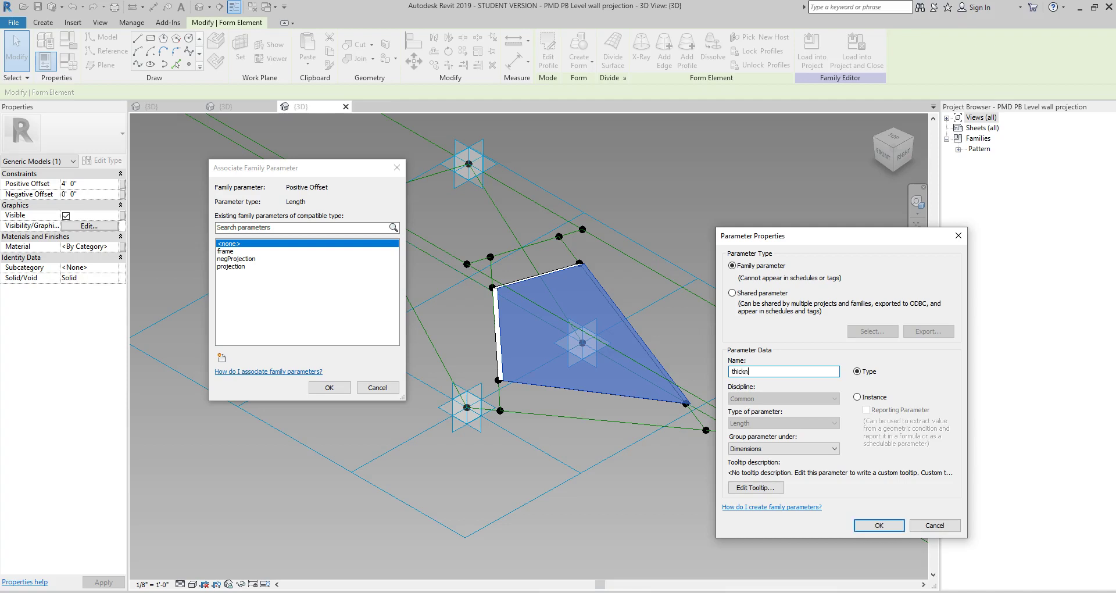
text(thickness)
key(Return)
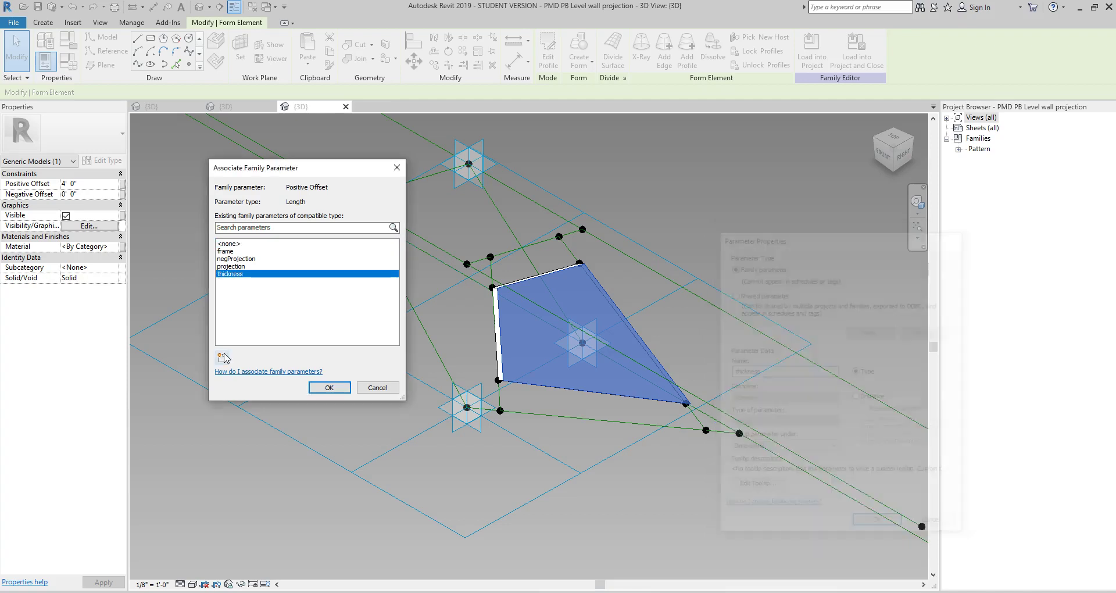
click(323, 388)
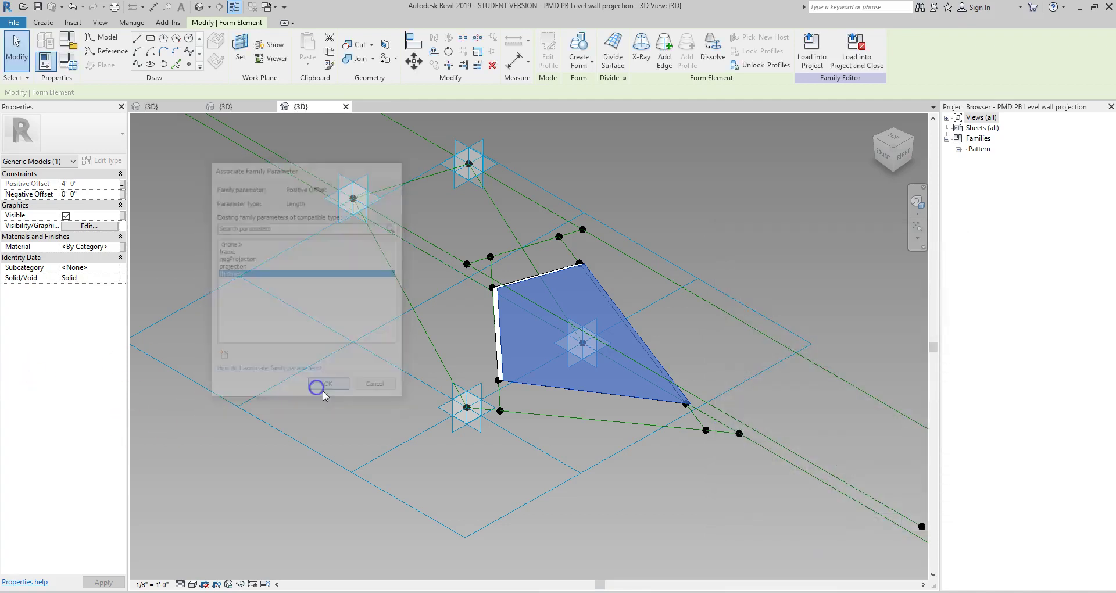
click(665, 519)
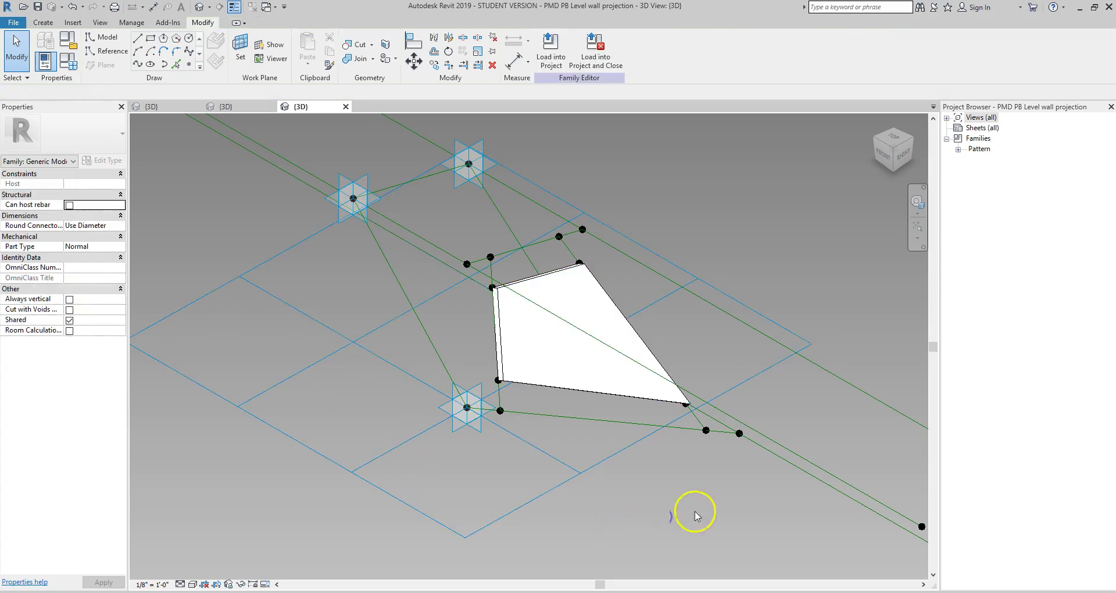
Host the free reference point on adaptive point 3's line by intersection with a vertical work plane of adaptive point 2
shift+middle_drag(622, 486, 673, 452)
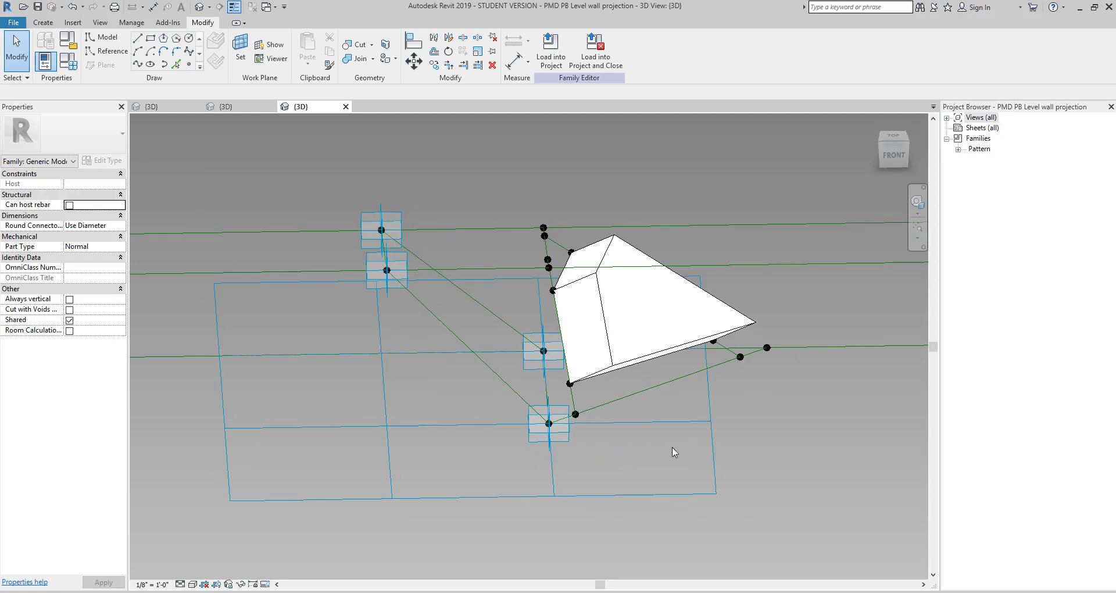
click(768, 346)
click(279, 88)
shift+middle_drag(397, 461, 466, 386)
click(483, 395)
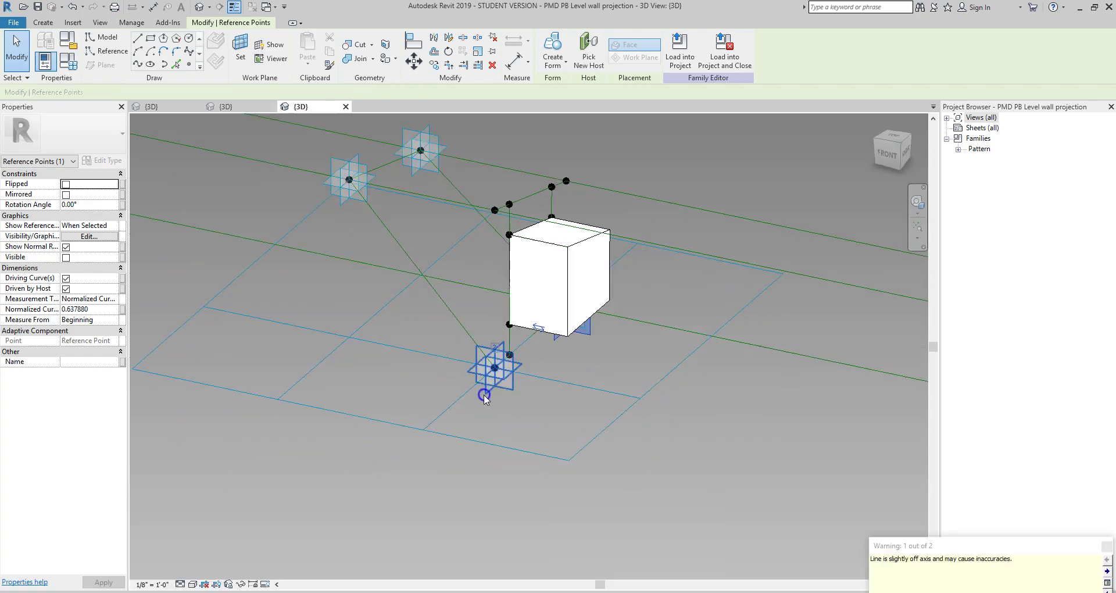
Flex the solid by moving adaptive point 2 up and back down to its lower position
click(798, 500)
shift+middle_drag(726, 476, 734, 441)
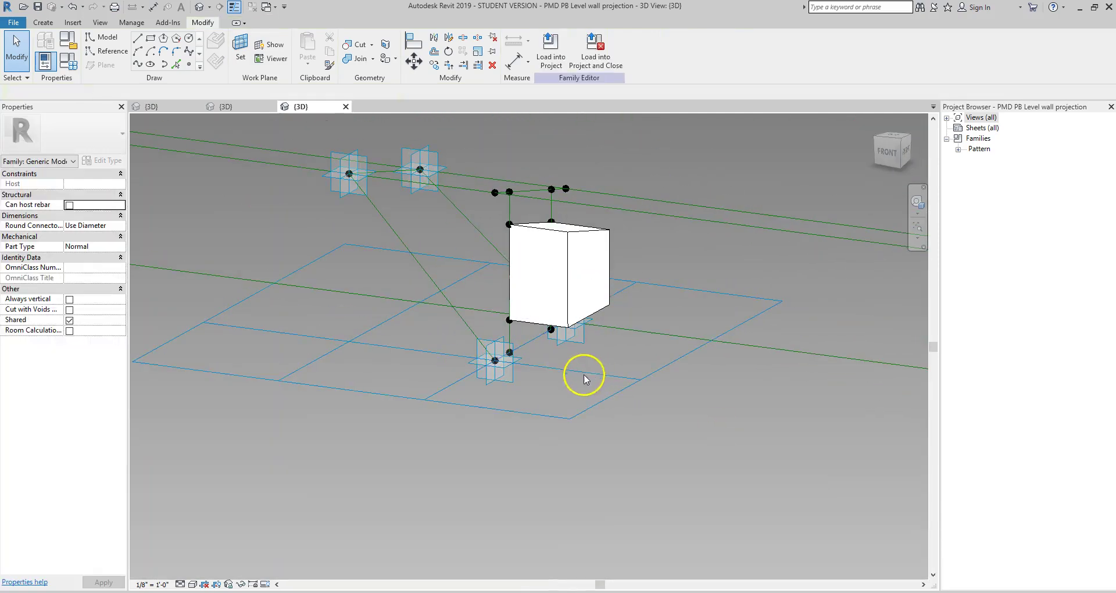
click(497, 378)
drag(490, 326, 579, 300)
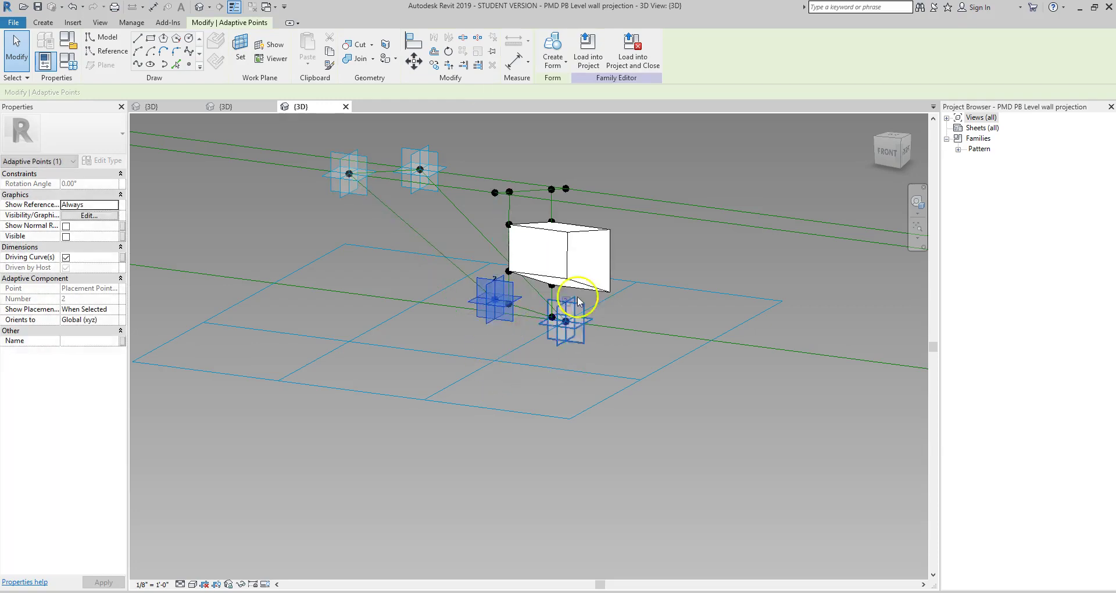
drag(501, 326, 558, 384)
click(652, 418)
shift+middle_drag(647, 427, 601, 441)
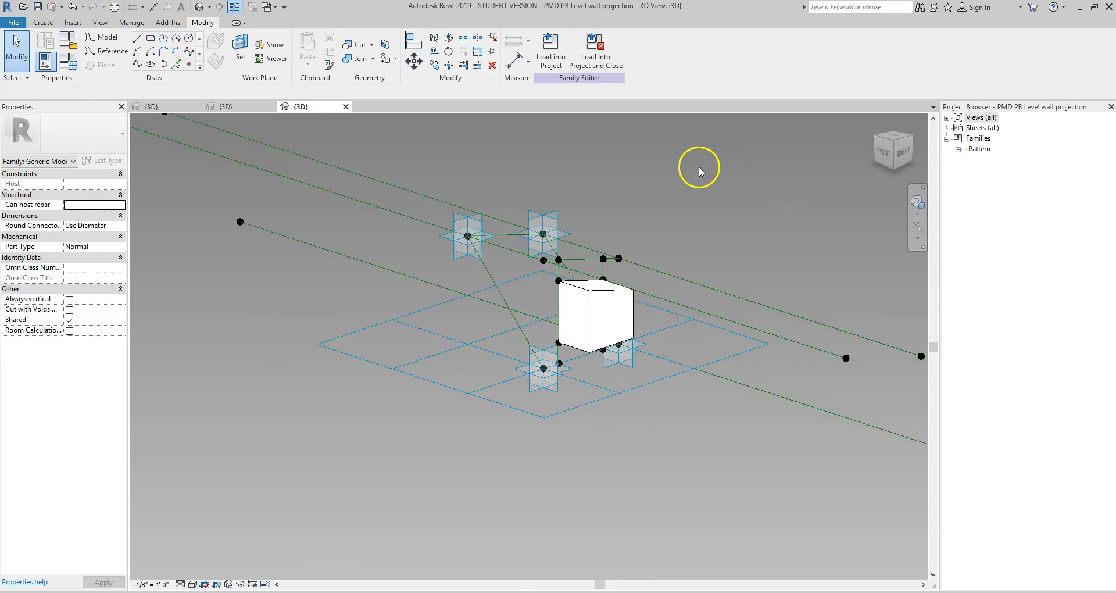
Load the family into tutorial divide surface with intersections.rfa, overwriting the existing version
click(551, 50)
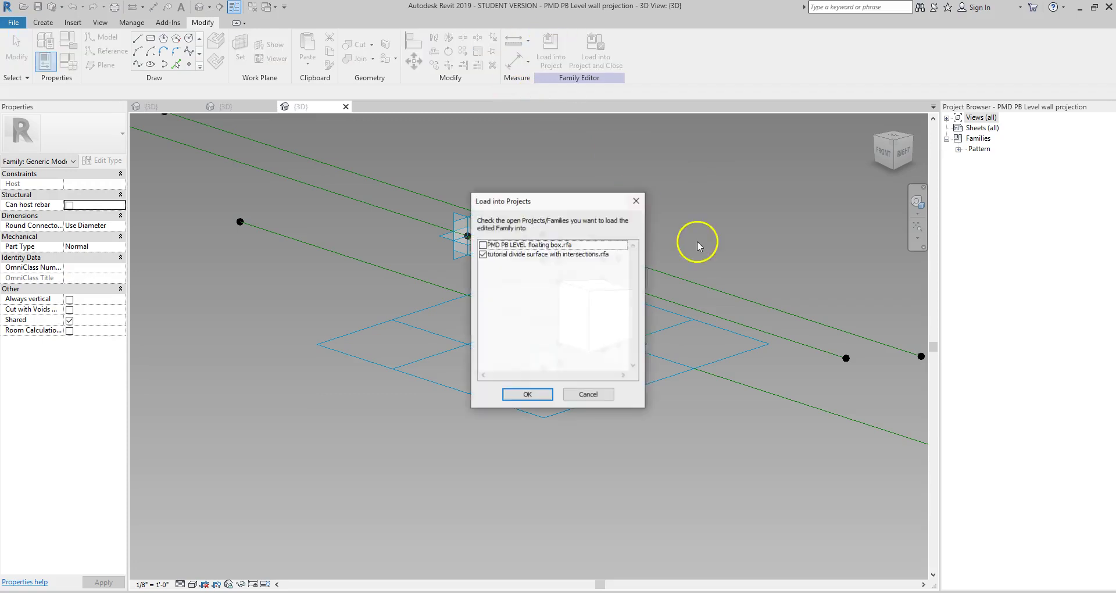
click(522, 396)
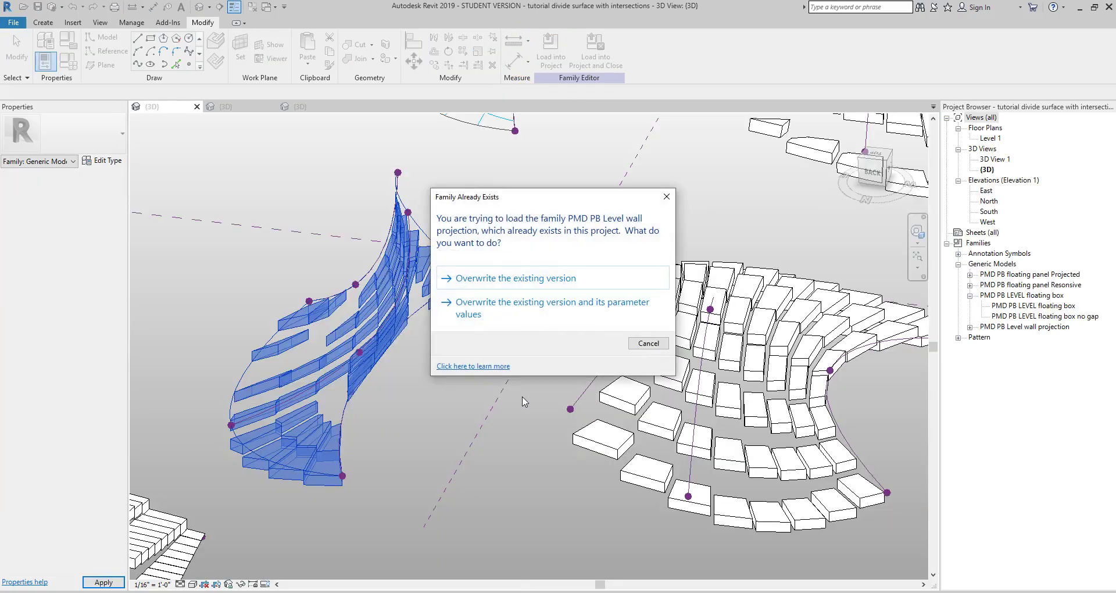
click(501, 285)
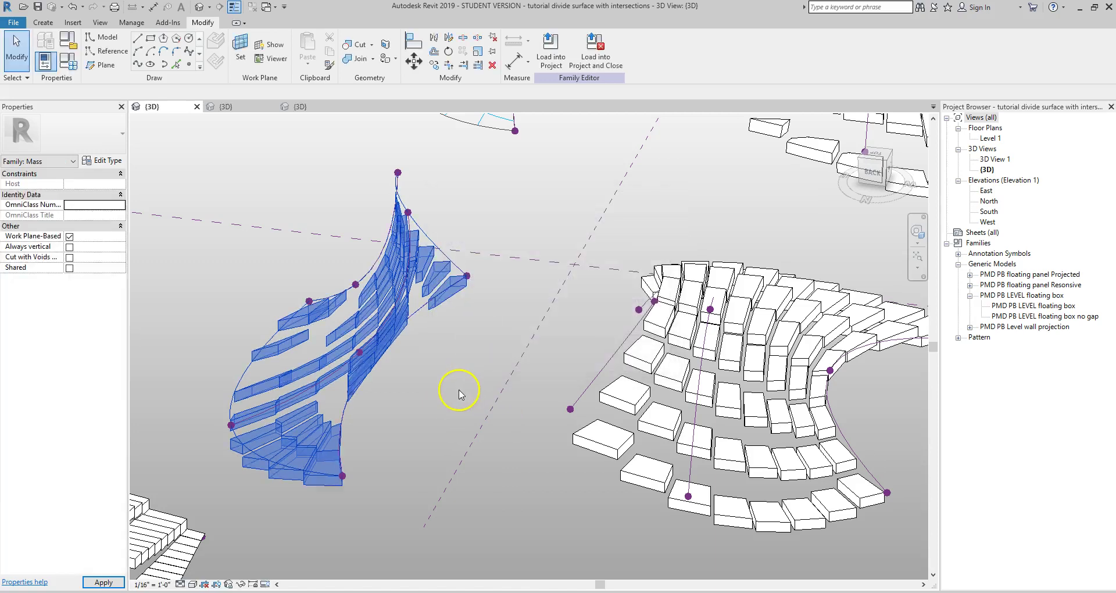
Switch the upright divided surface's panel type to PMD PB Level wall projection and resolve the error with Delete Type
shift+middle_drag(493, 366, 386, 367)
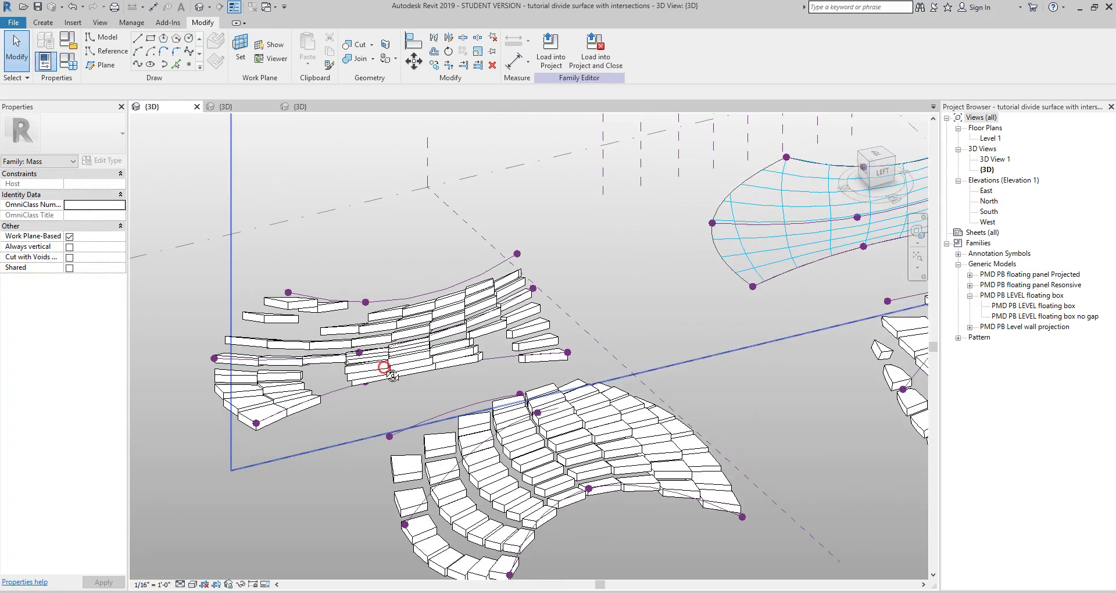
click(431, 312)
click(323, 307)
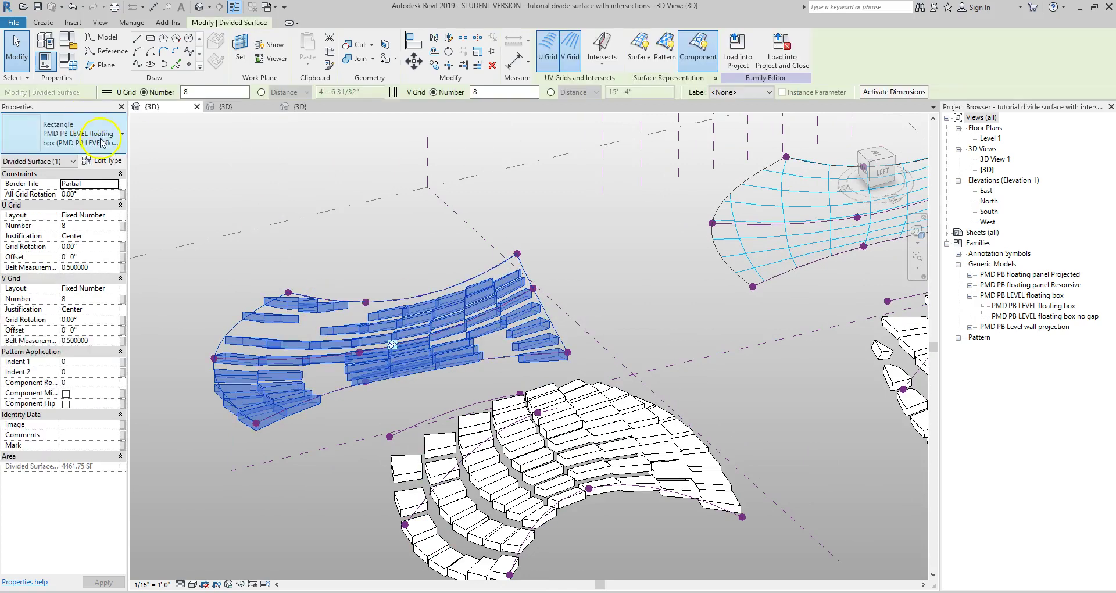
click(26, 125)
scroll(114, 355, down, 2)
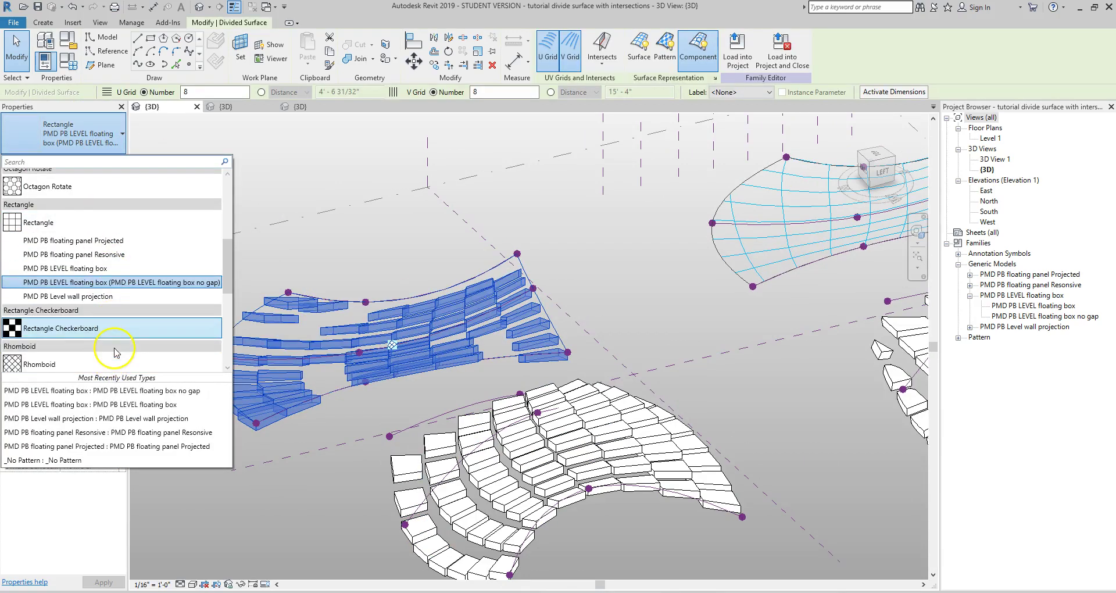
click(97, 298)
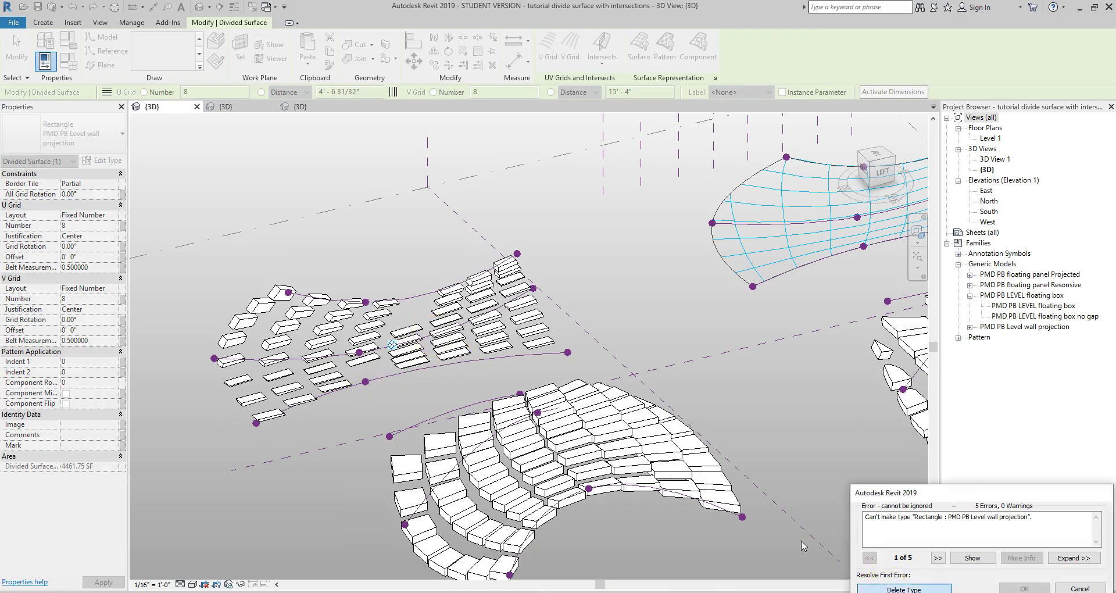
key(Return)
shift+middle_drag(369, 386, 400, 308)
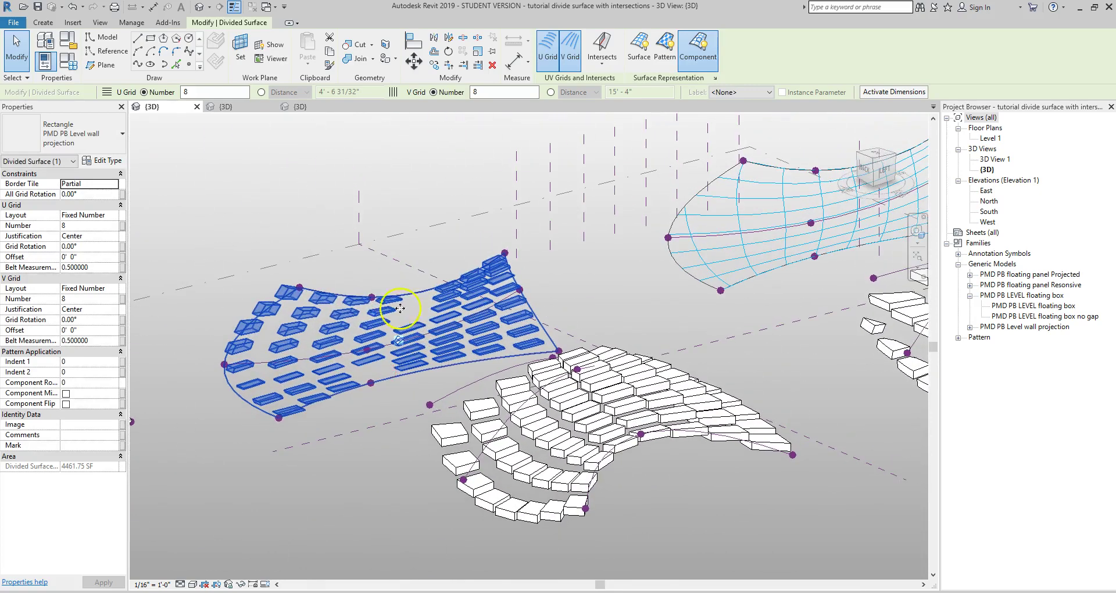
Set the frame value of the PMD PB Level wall projection type to 0' 2"
click(348, 487)
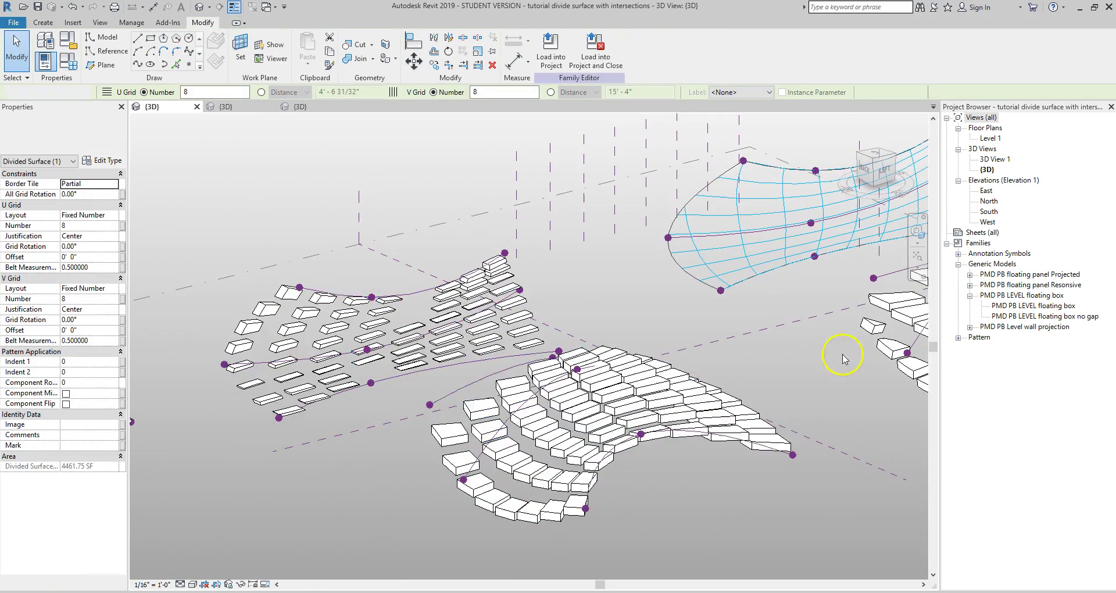
click(970, 328)
click(1001, 337)
double_click(1031, 342)
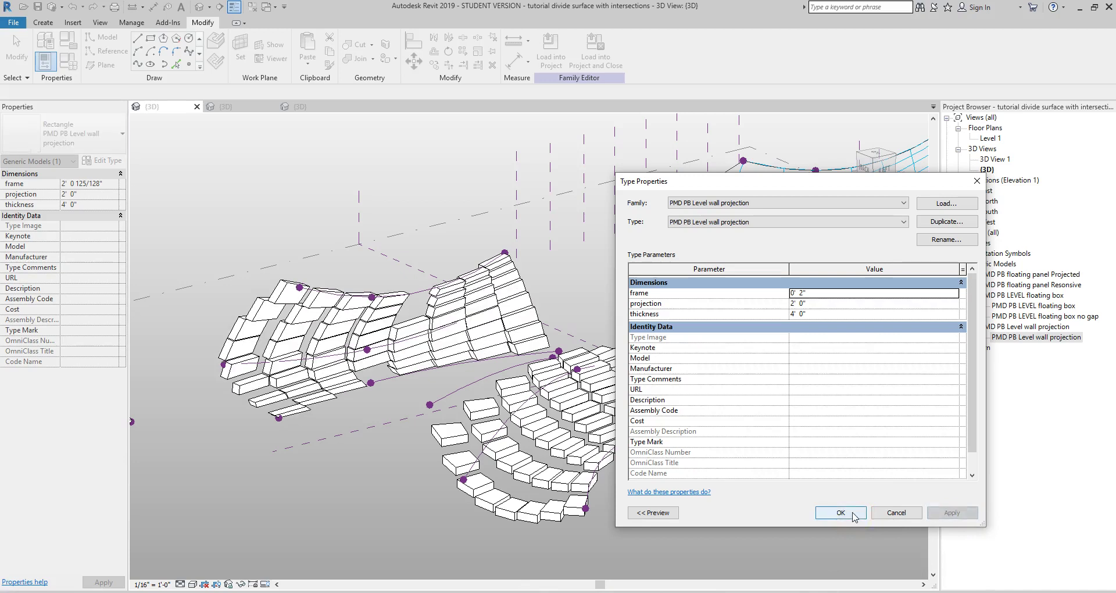
click(853, 514)
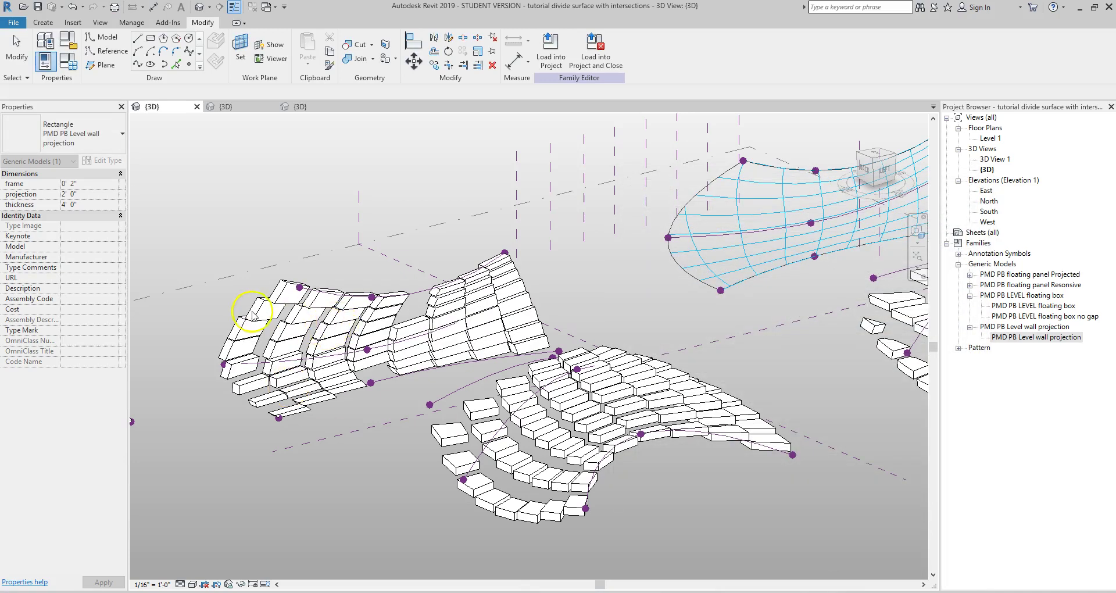
Remove the panels from the upright divided surface by setting its type to _No Pattern
click(253, 314)
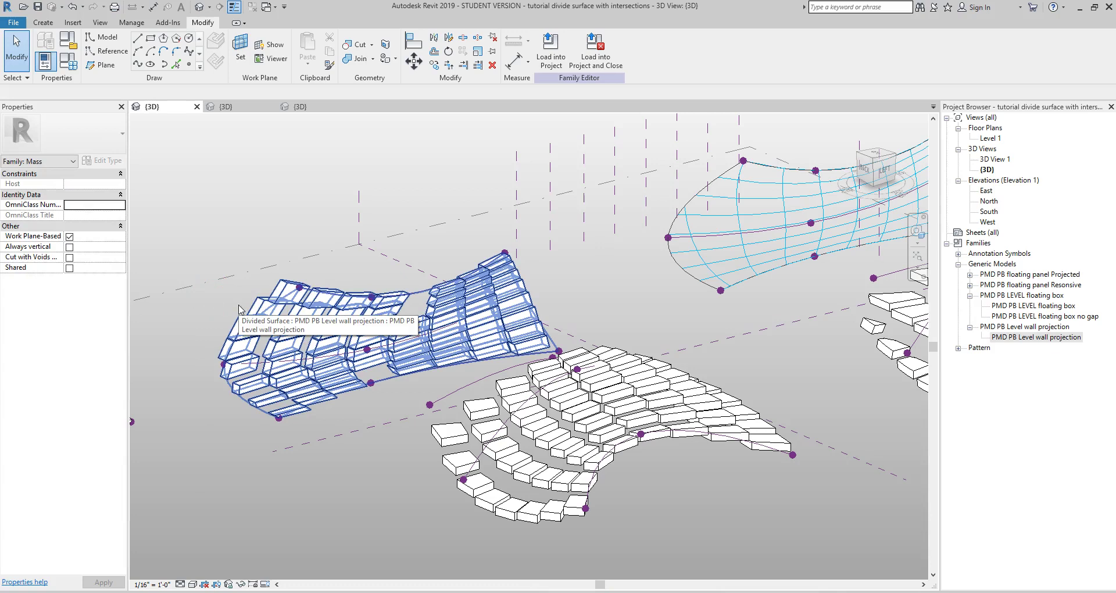
click(189, 164)
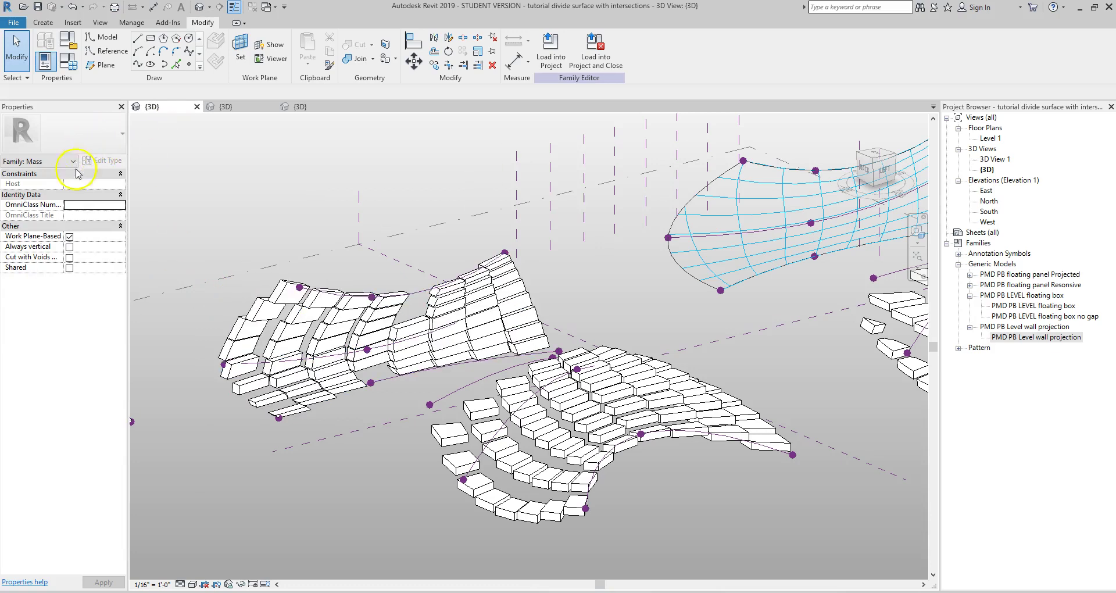
click(256, 317)
click(113, 150)
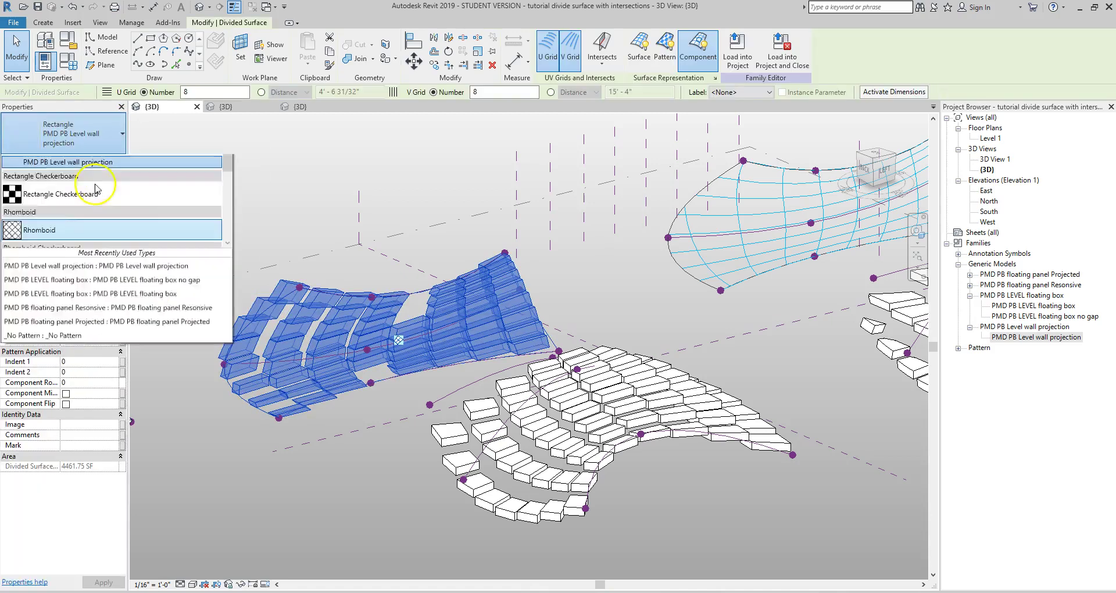
click(88, 217)
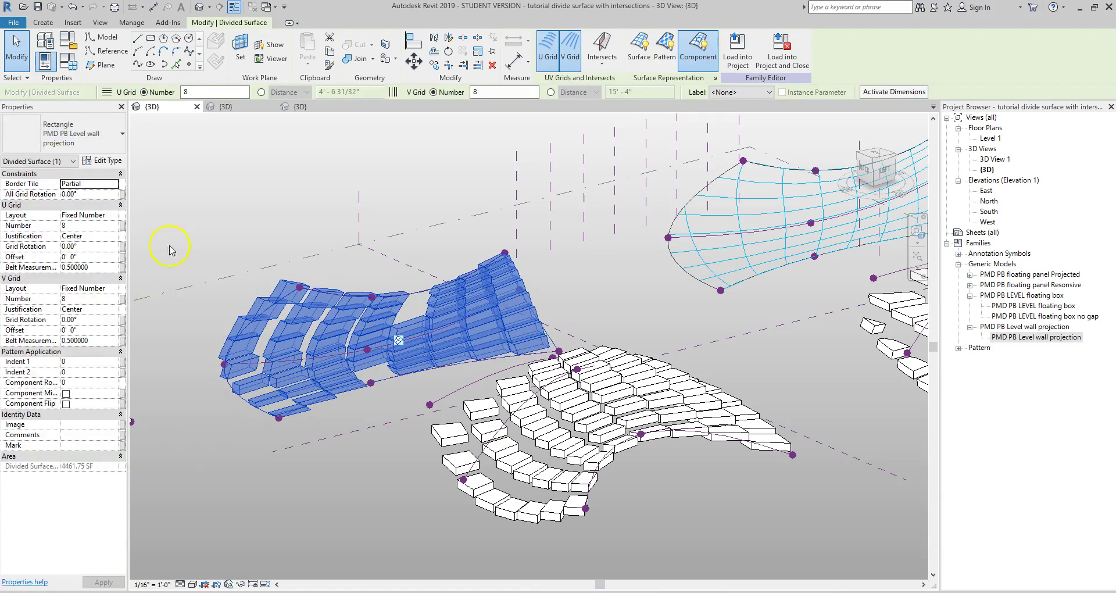
Reapply the PMD PB Level wall projection panel to the emptied upright divided surface
click(213, 239)
click(298, 311)
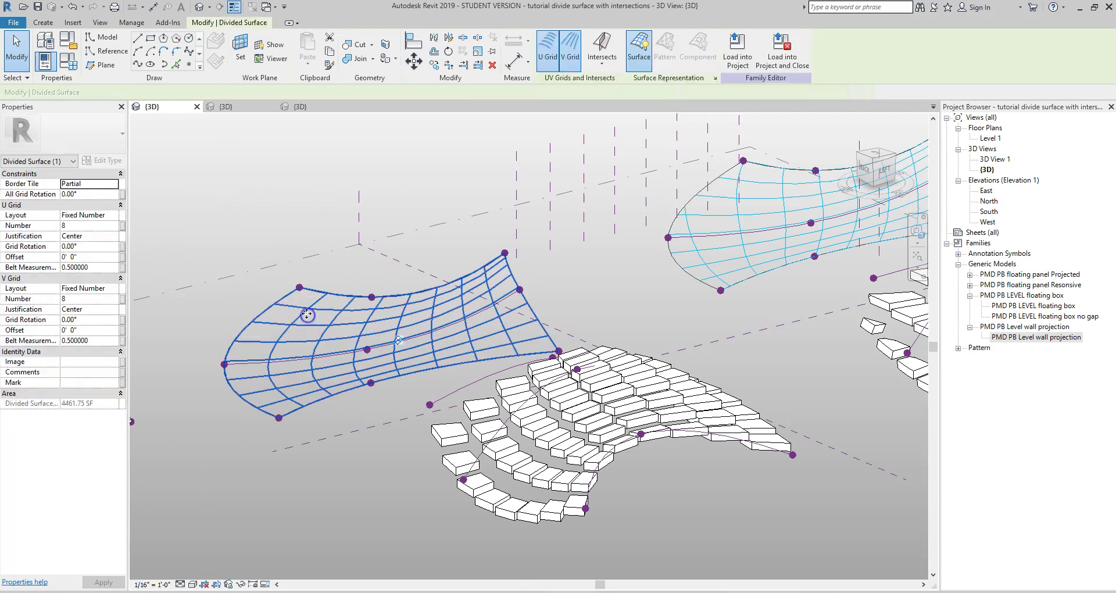
click(70, 135)
scroll(71, 291, down, 4)
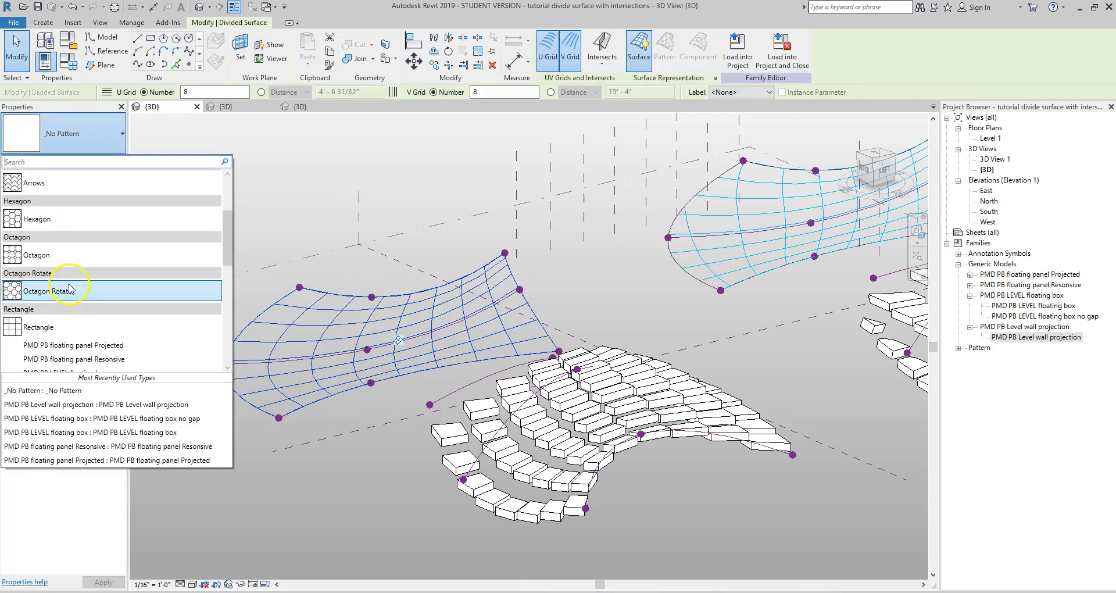
click(64, 346)
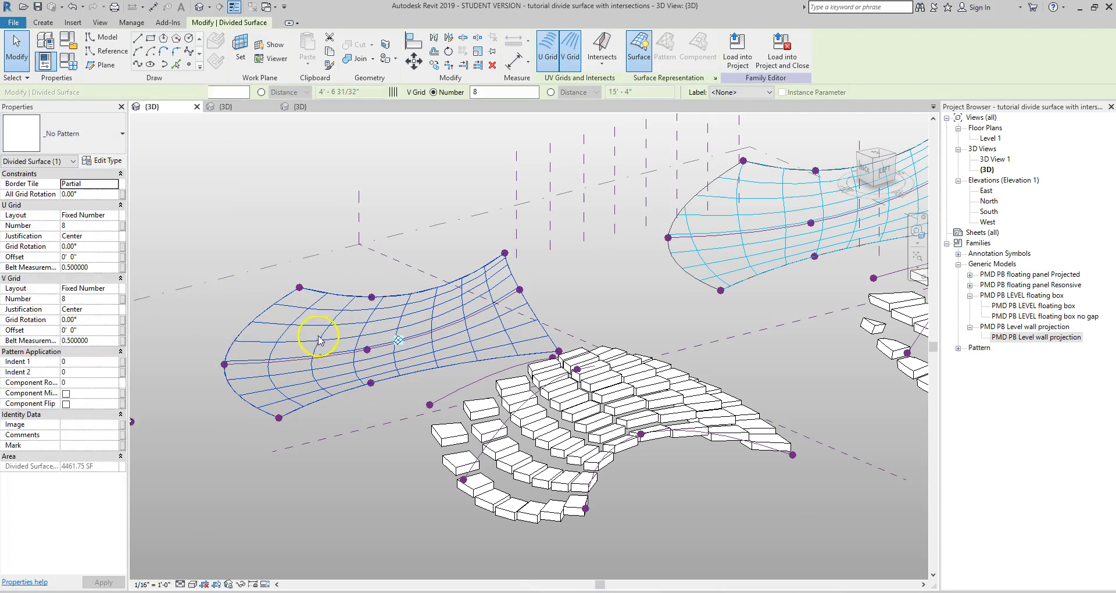
click(361, 508)
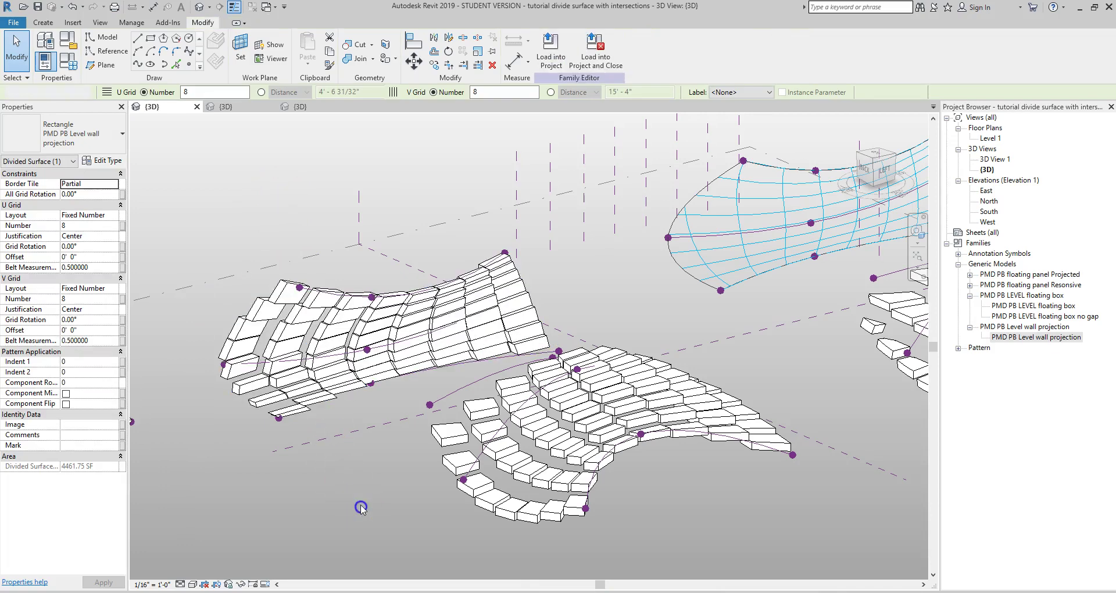
Apply the PMD PB Level wall projection panel to the unpatterned upright surface that is divided by intersects
shift+middle_drag(331, 461, 244, 428)
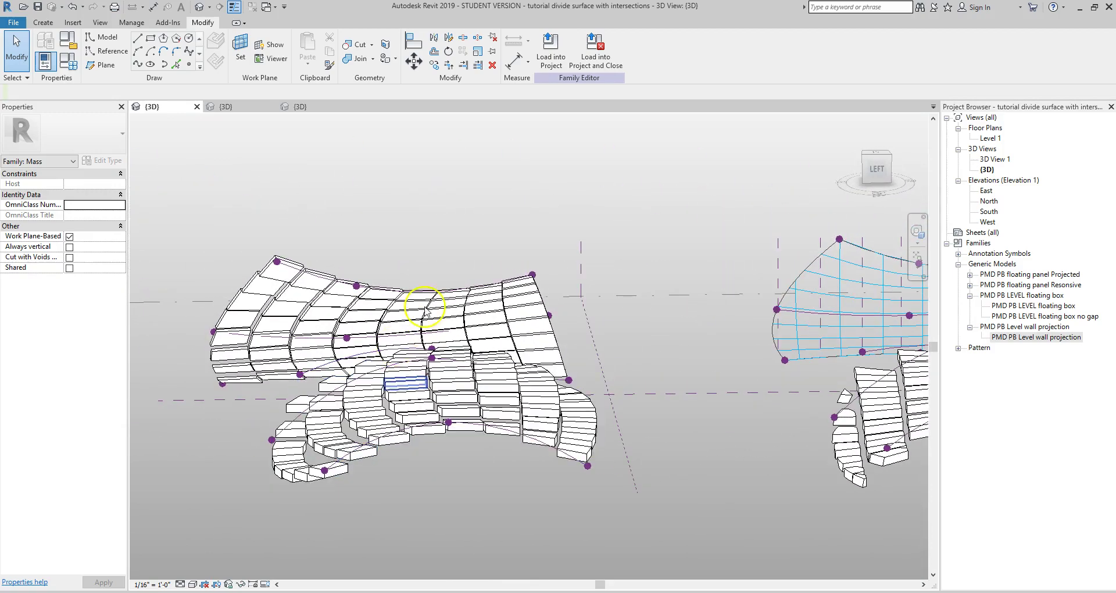
shift+middle_drag(308, 322, 405, 491)
scroll(406, 490, up, 3)
click(461, 361)
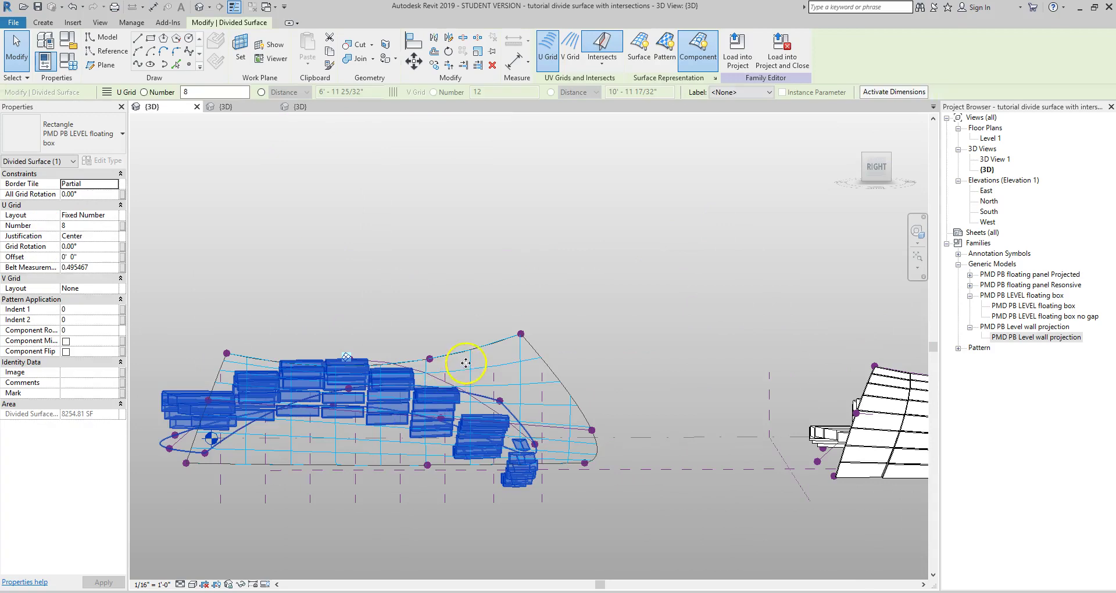
click(338, 363)
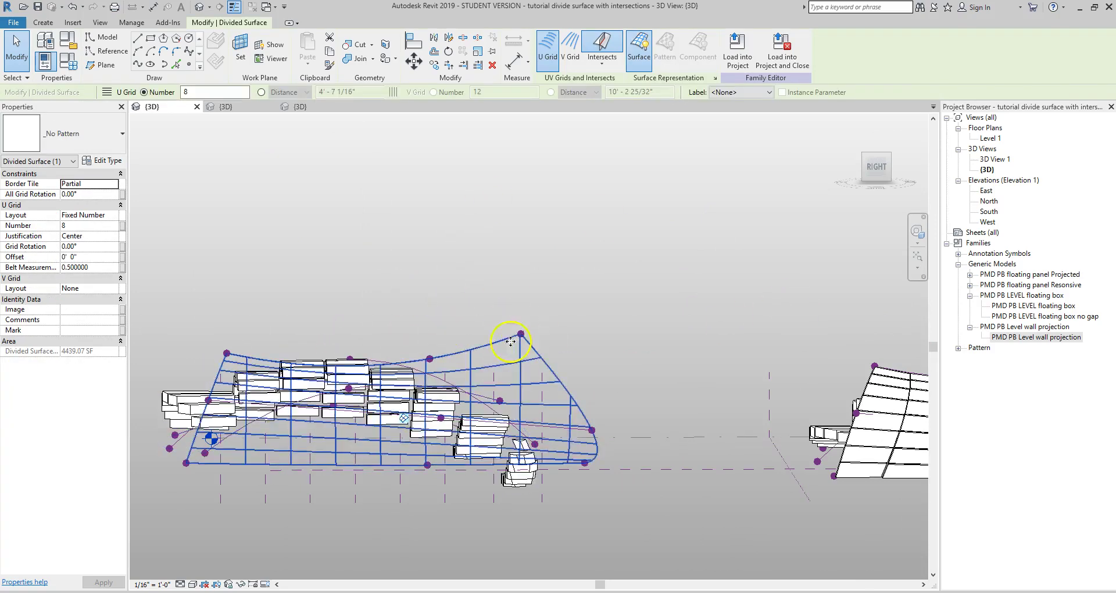
click(78, 125)
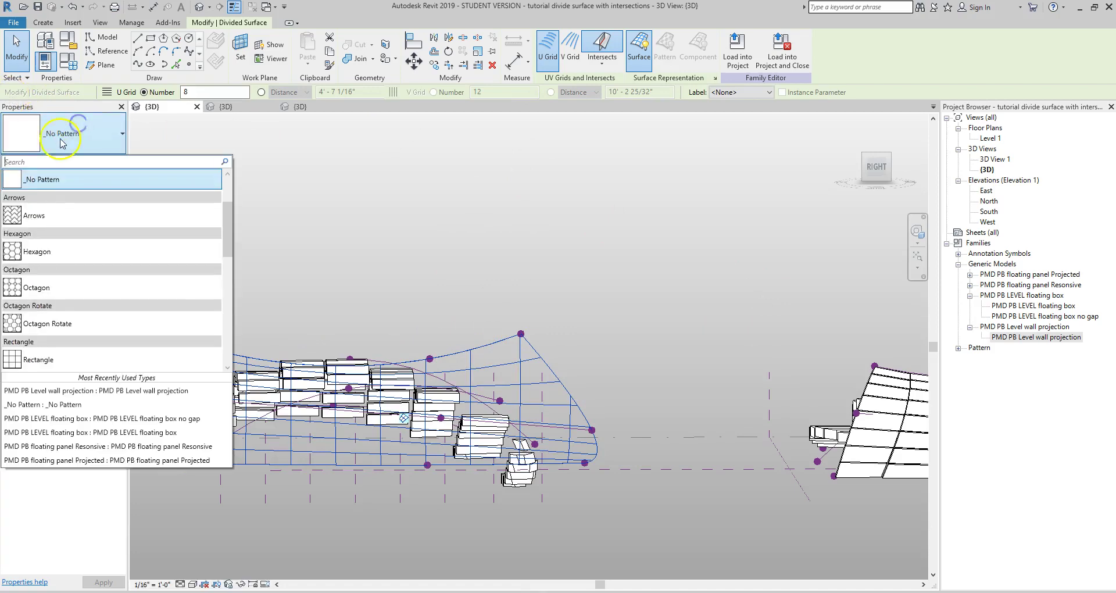
scroll(88, 311, down, 2)
click(87, 350)
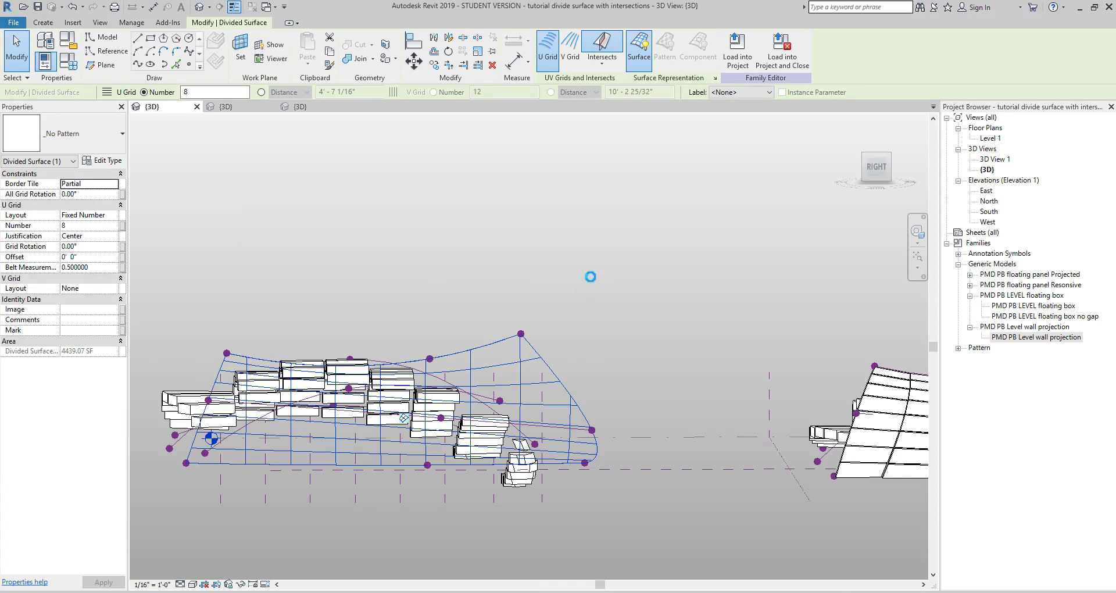
Examine the wall panels and floating boxes on both surface groups from behind and in the Left view, comparing their vertical alignment
scroll(424, 493, up, 2)
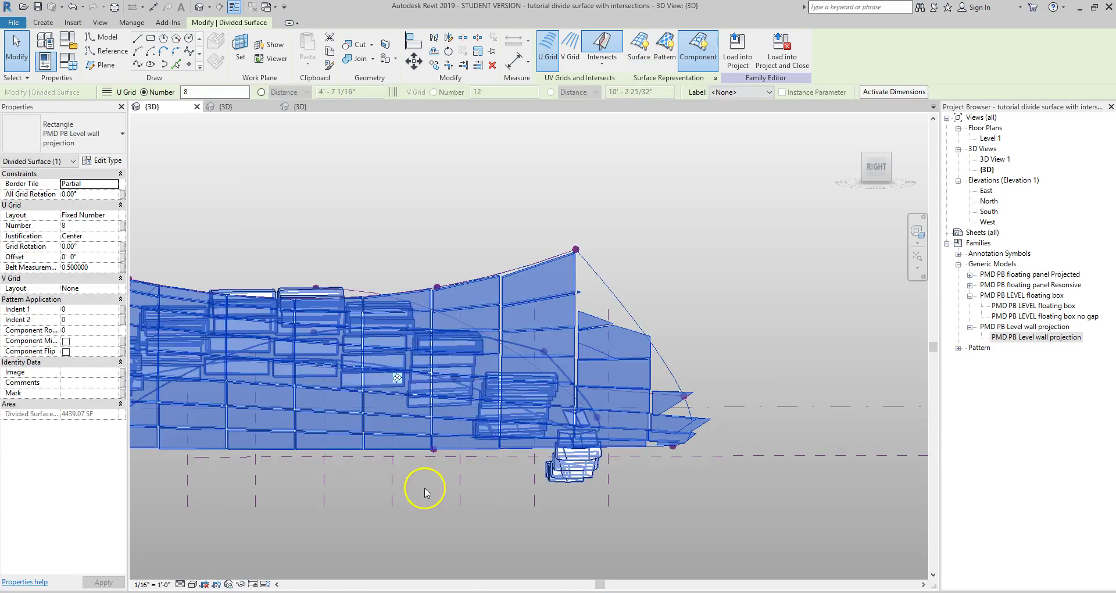
scroll(650, 468, down, 2)
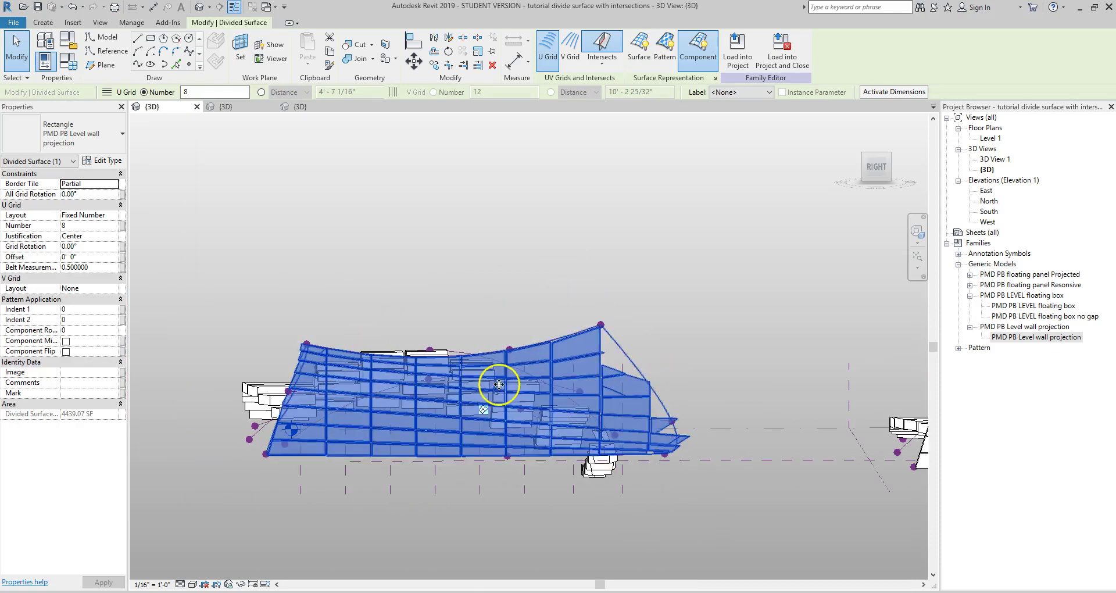
shift+middle_drag(406, 486, 815, 349)
scroll(434, 491, down, 3)
scroll(426, 507, up, 3)
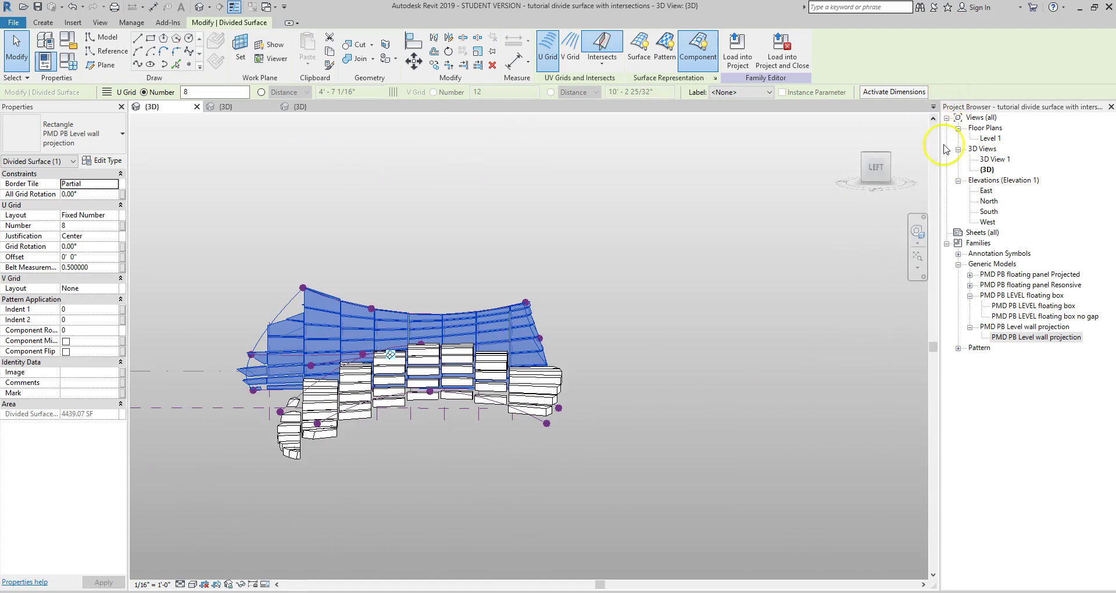
click(876, 169)
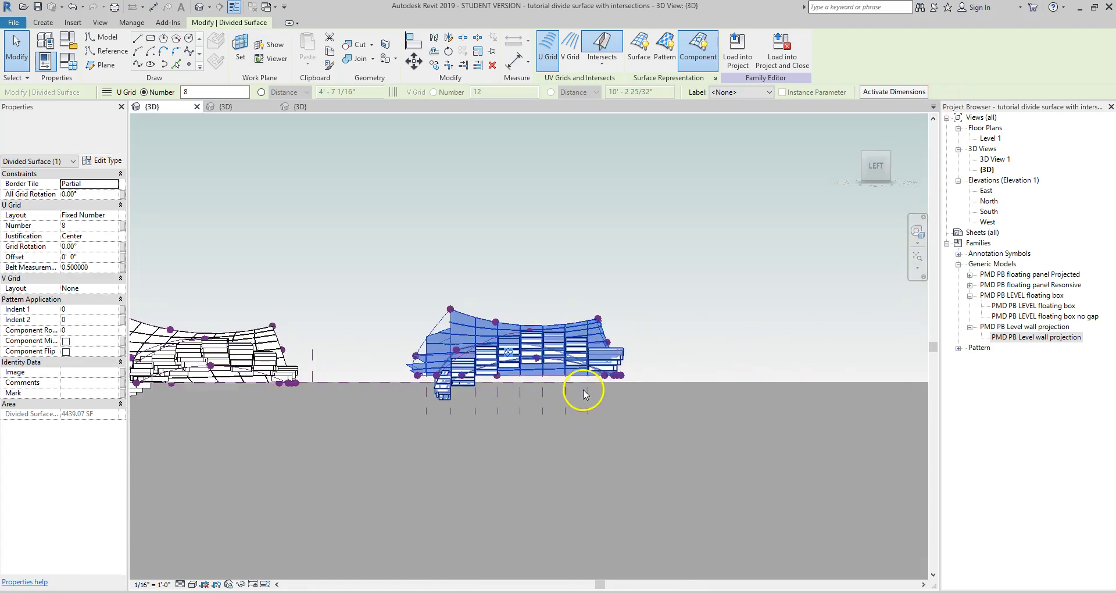
click(507, 242)
scroll(508, 242, up, 3)
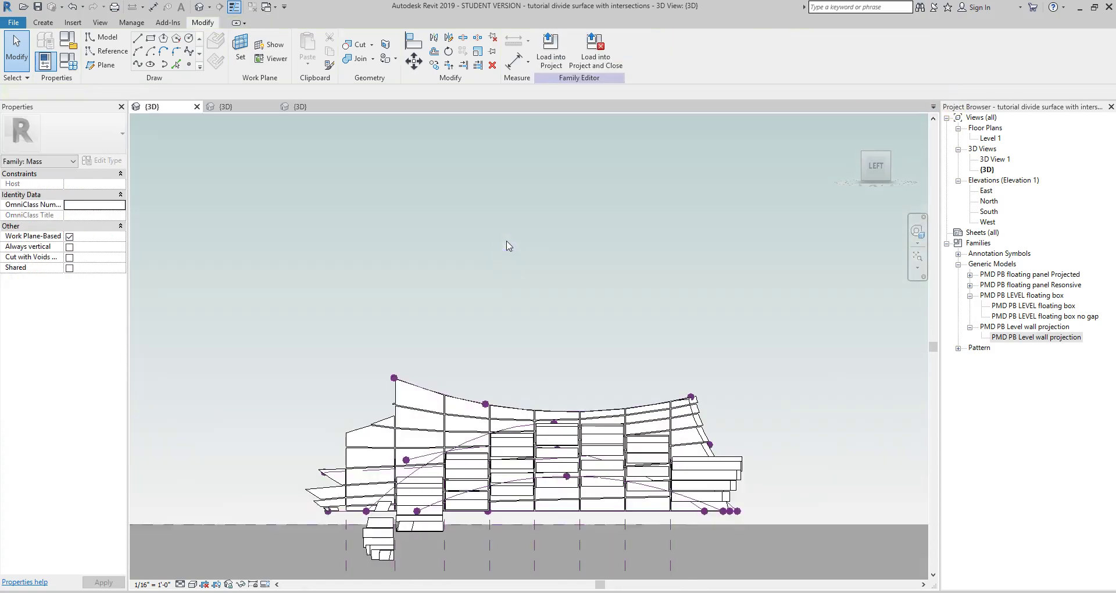
click(494, 454)
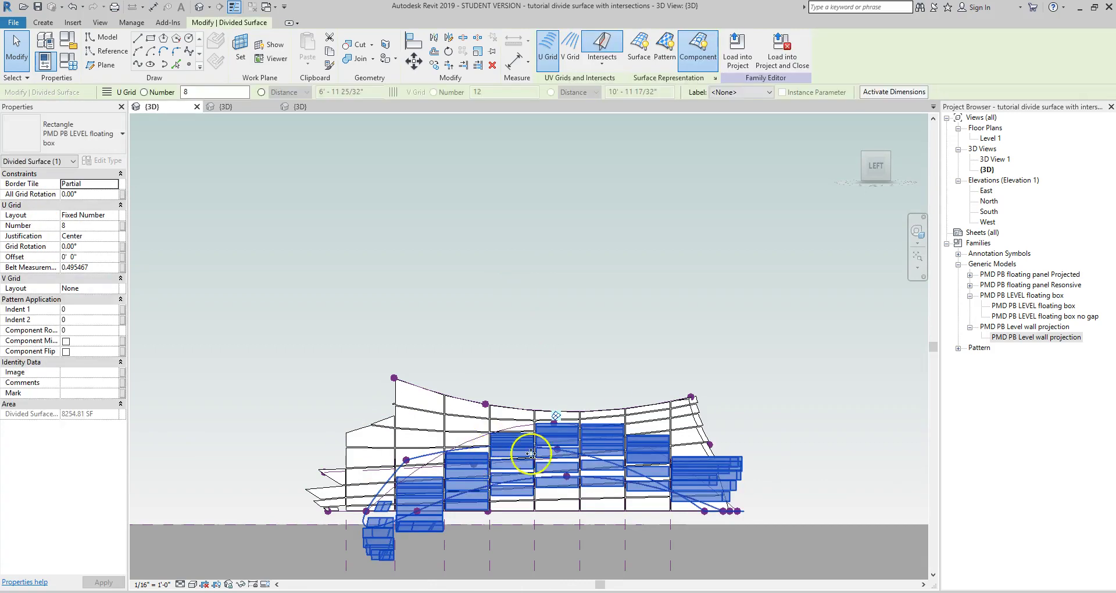
scroll(745, 430, down, 3)
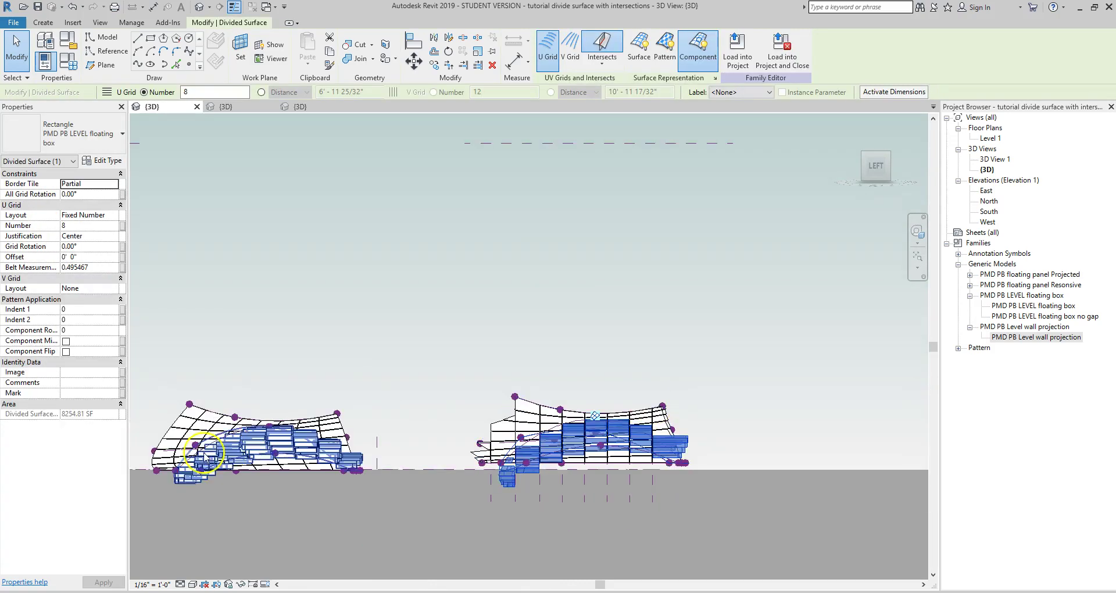
scroll(198, 457, up, 3)
click(518, 259)
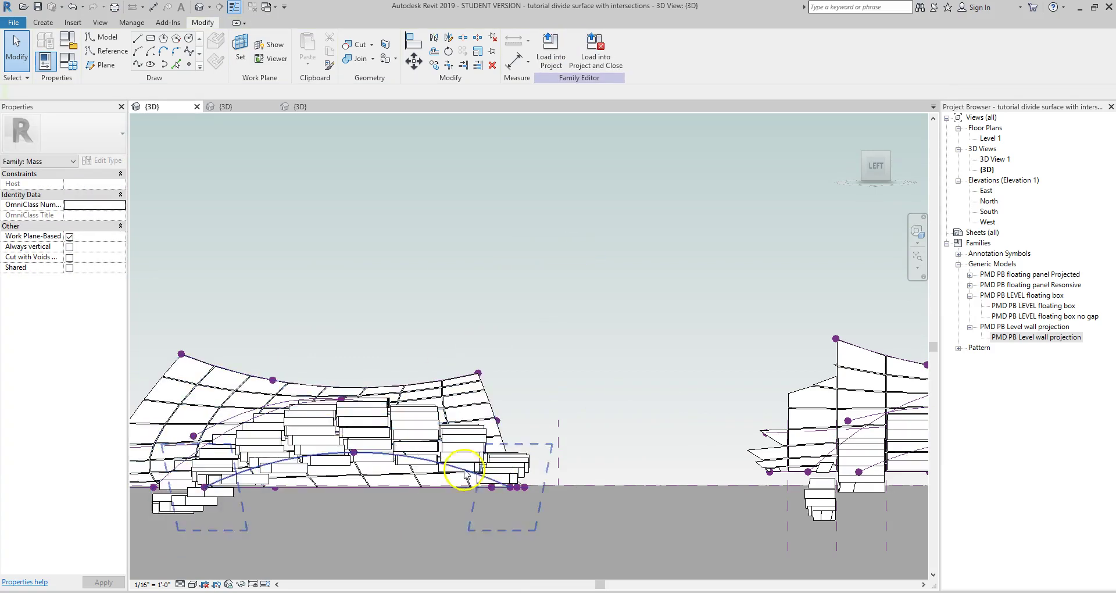
Change the small standalone divided surface beside the curved surface groups to the PMD PB Level wall projection panel
scroll(509, 459, down, 3)
shift+middle_drag(353, 300, 412, 399)
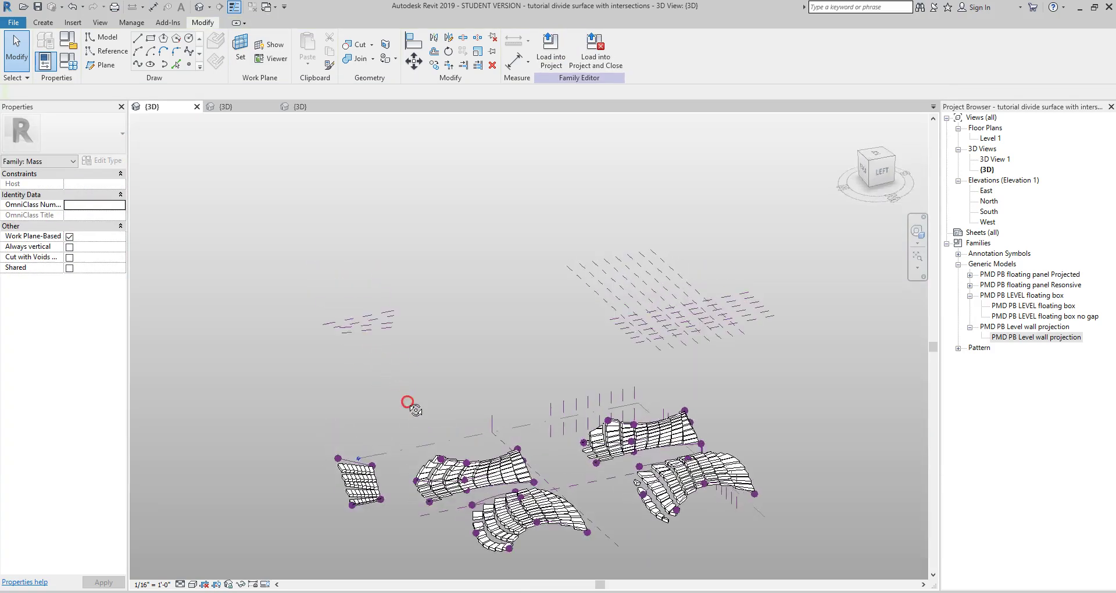
scroll(503, 515, up, 3)
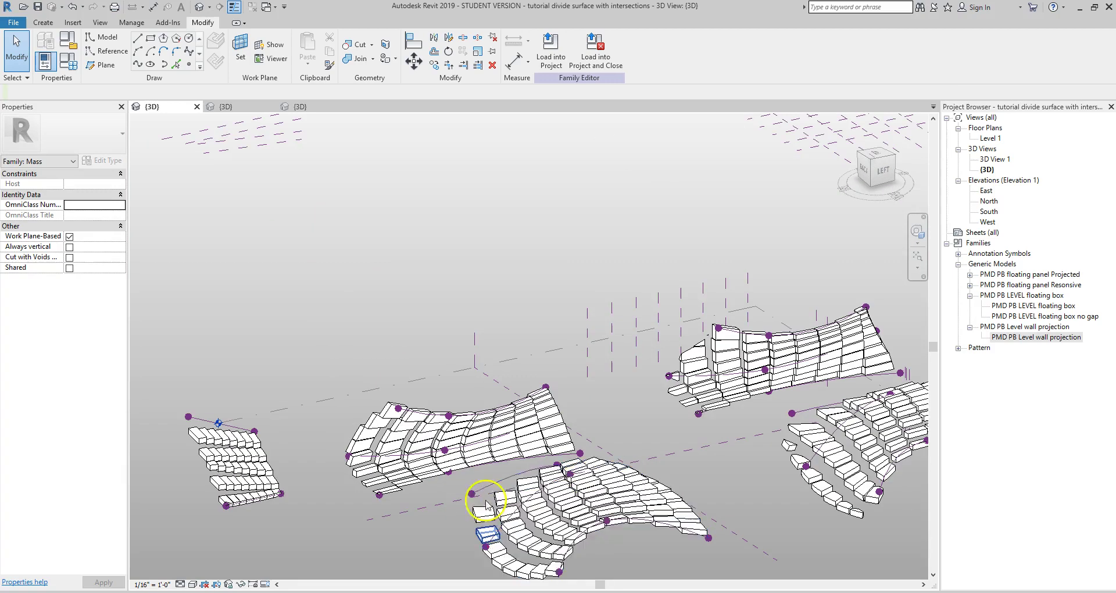
click(244, 472)
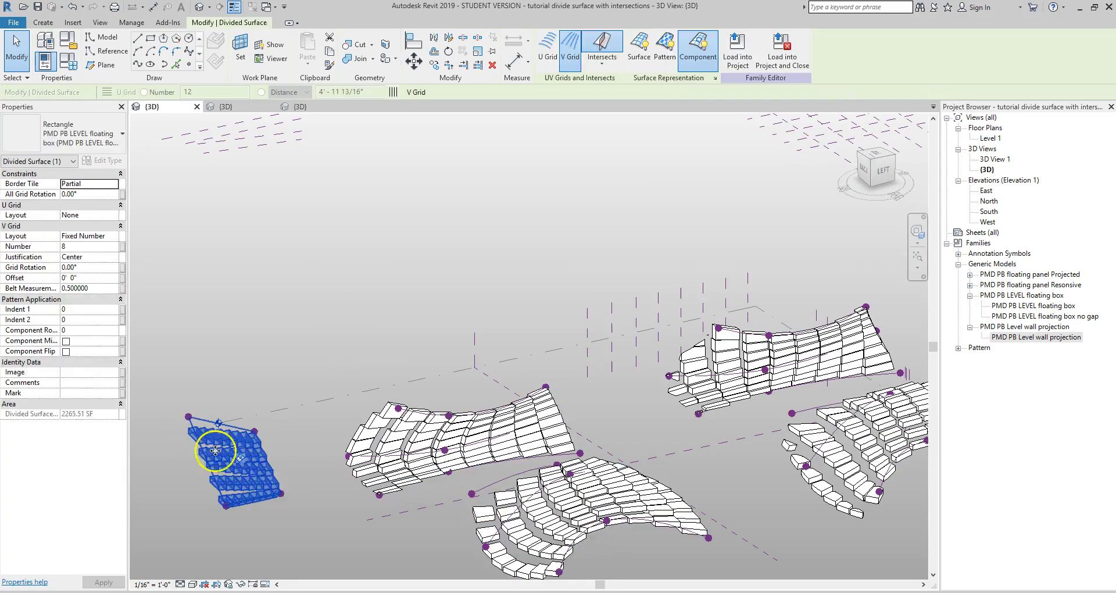
shift+middle_drag(268, 492, 367, 500)
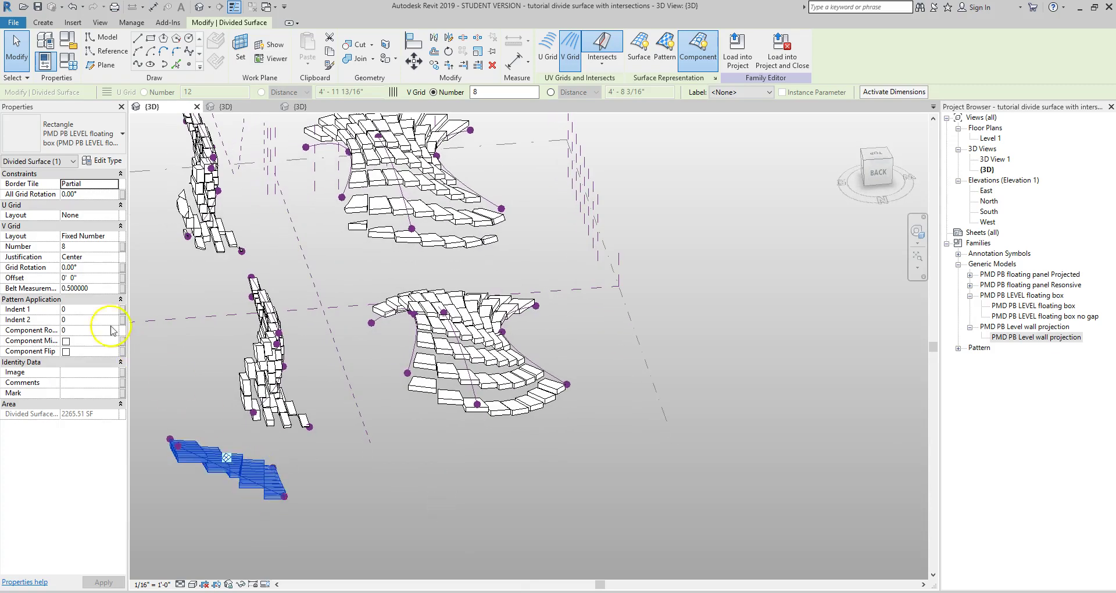
click(81, 131)
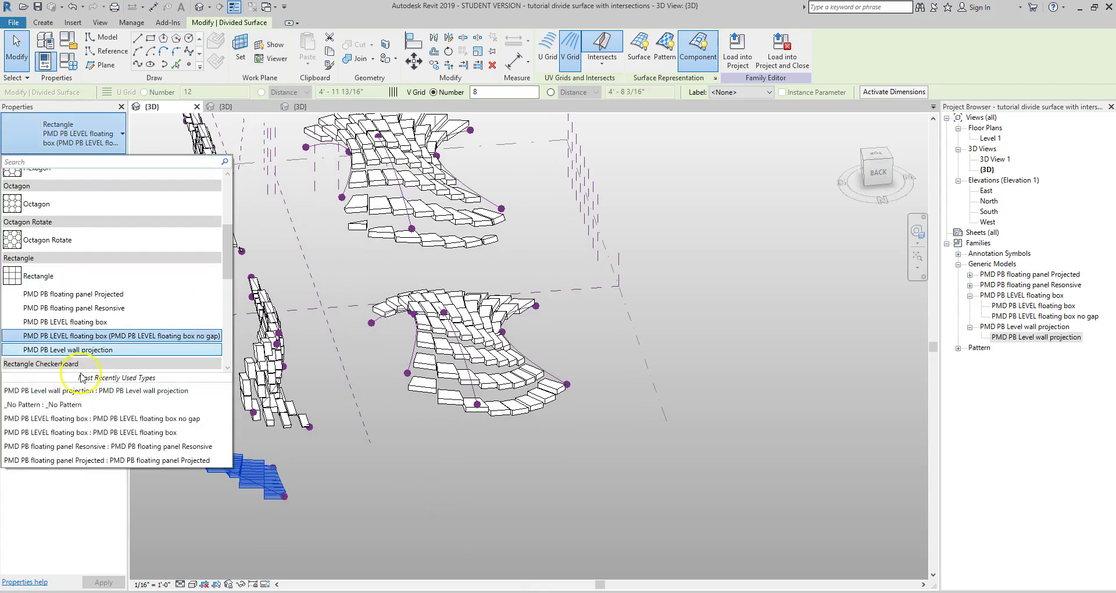
click(85, 350)
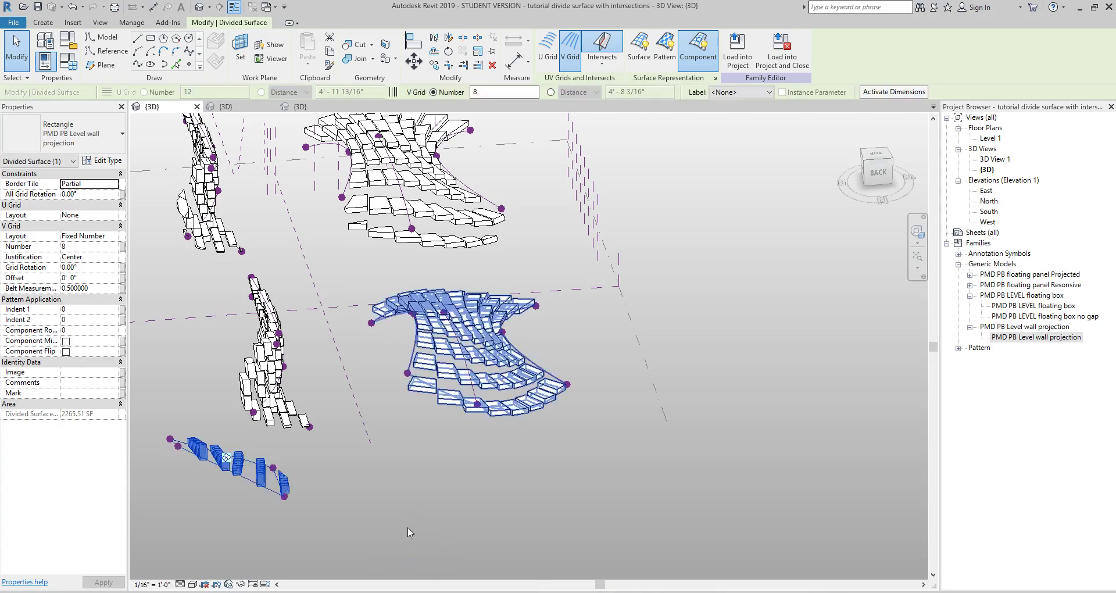
Change four panels at the lower corner of the upright wall surface to the PMD PB LEVEL floating box no gap type
scroll(239, 447, up, 2)
shift+middle_drag(324, 469, 382, 502)
scroll(468, 469, up, 5)
click(426, 456)
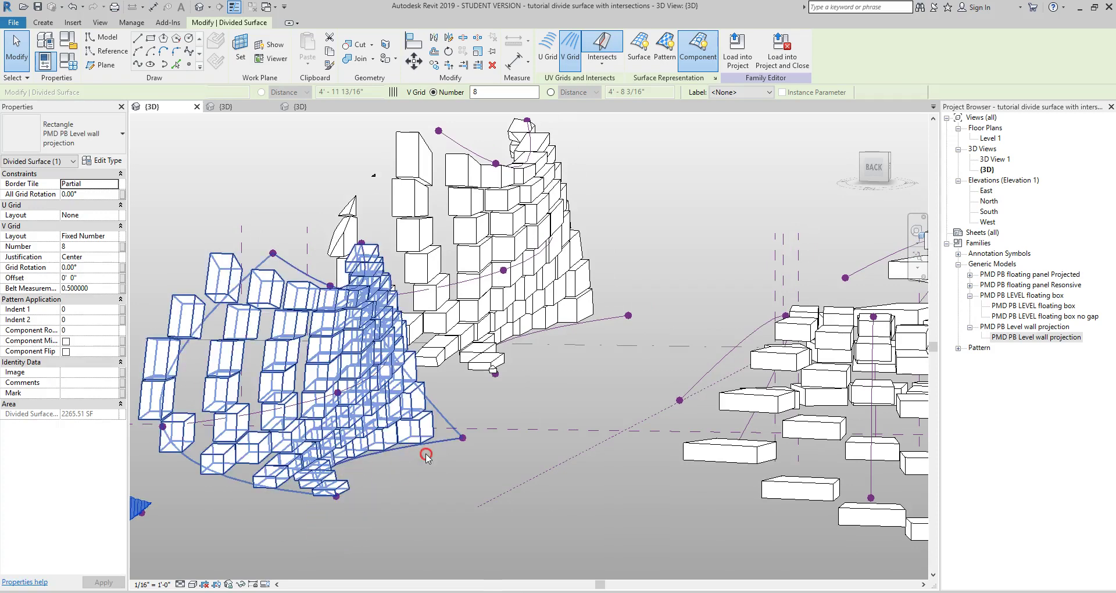
click(378, 533)
mouse_move(437, 489)
shift+middle_down()
mouse_move(374, 559)
mouse_move(451, 473)
shift+middle_up()
key(Tab)
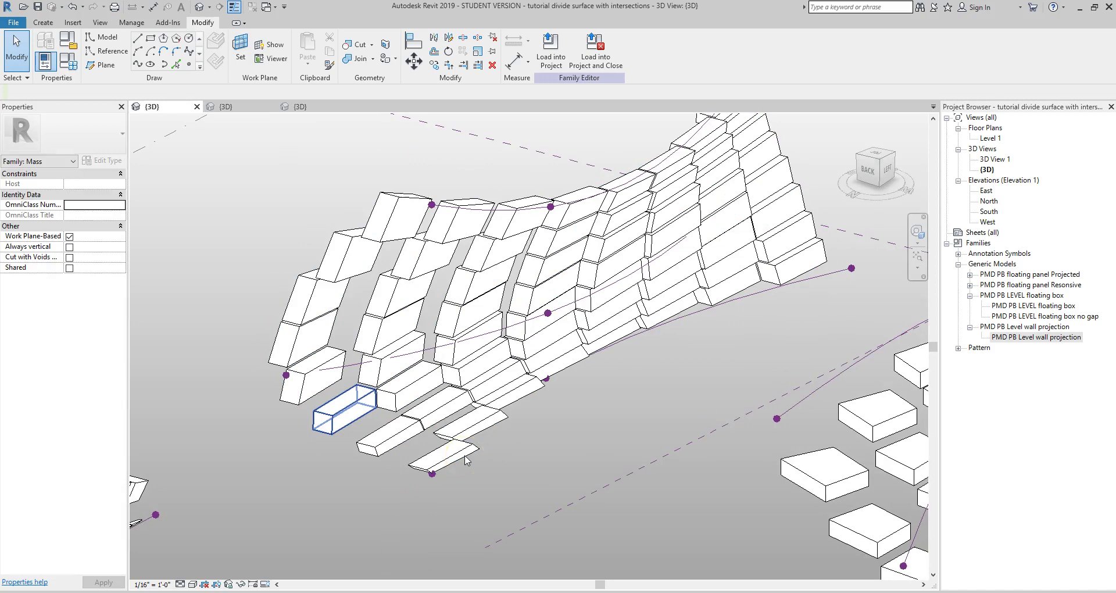
click(463, 458)
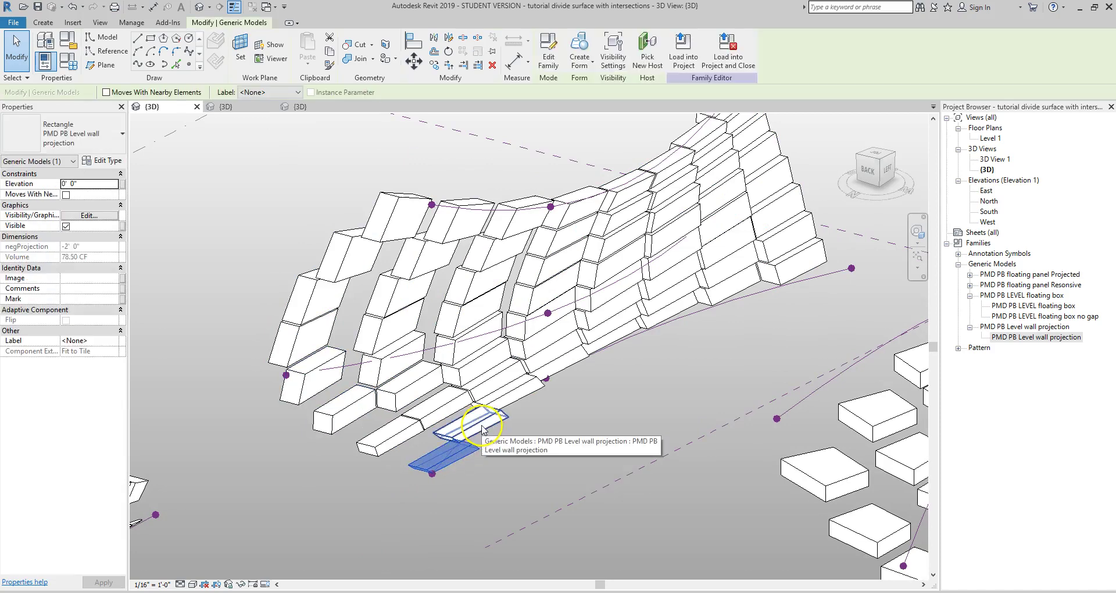
ctrl+click(482, 429)
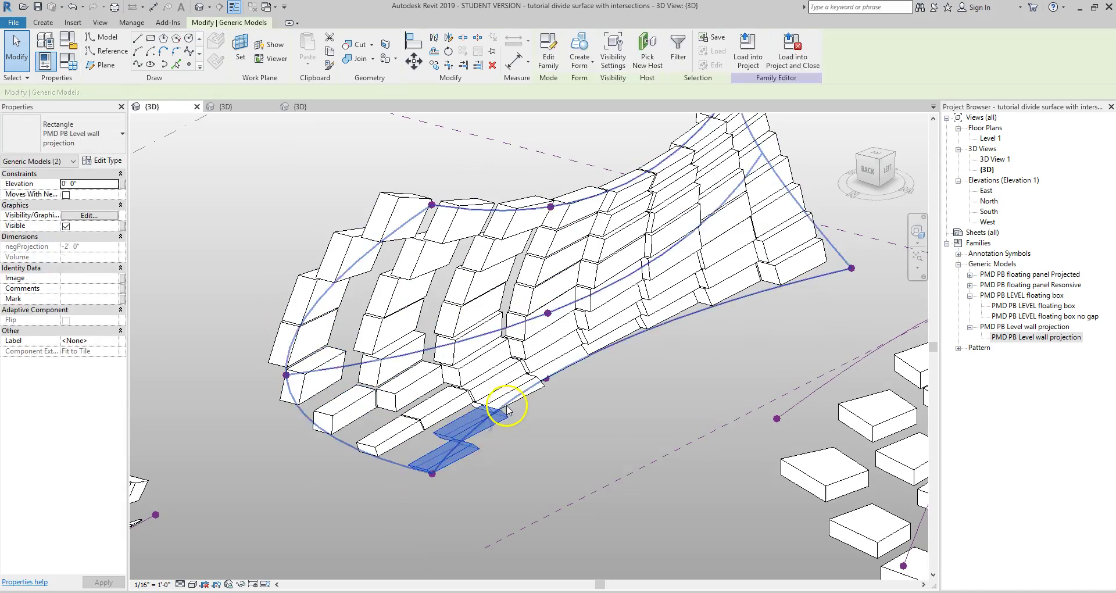
ctrl+click(428, 419)
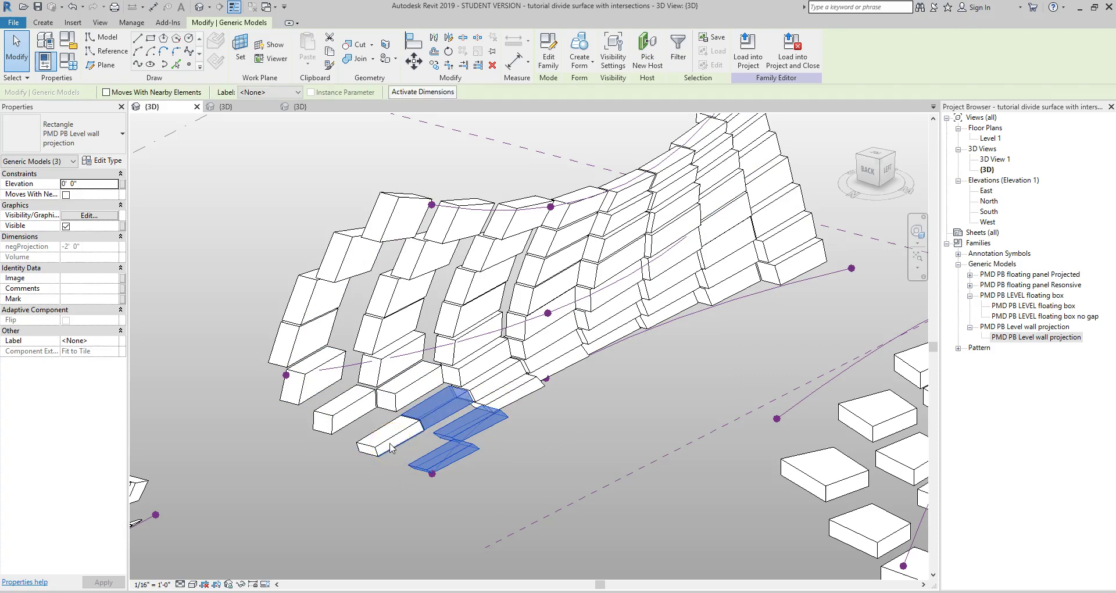
key(Tab)
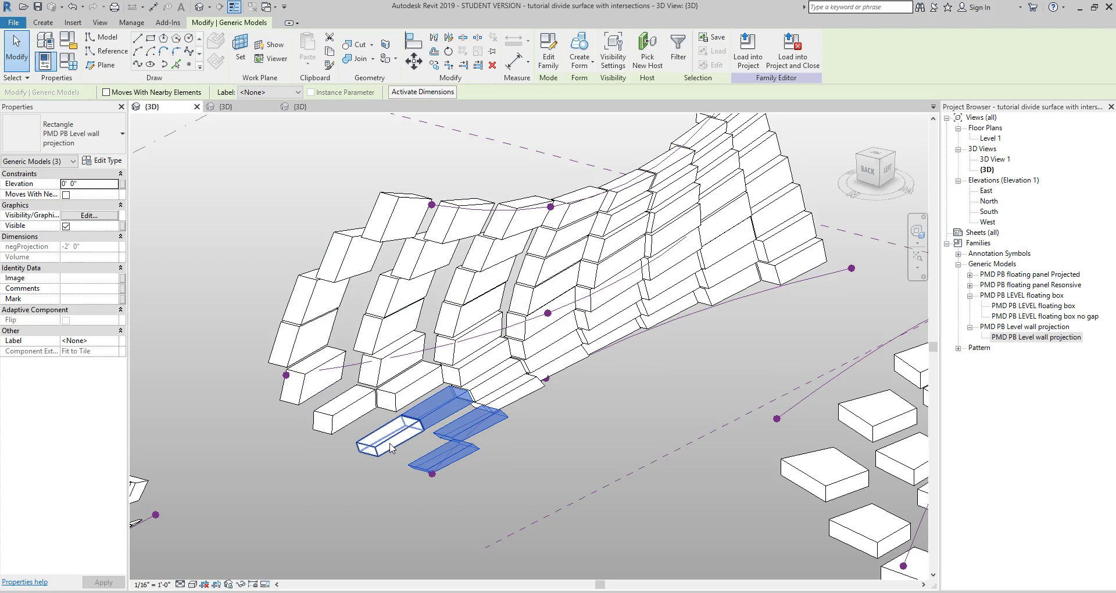
ctrl+click(391, 446)
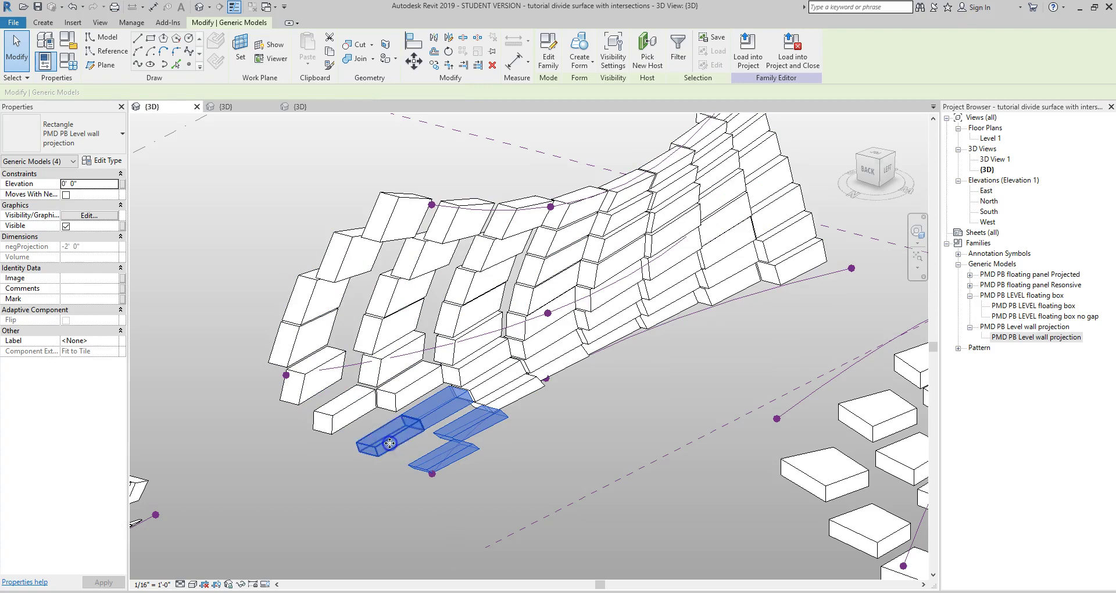
click(82, 134)
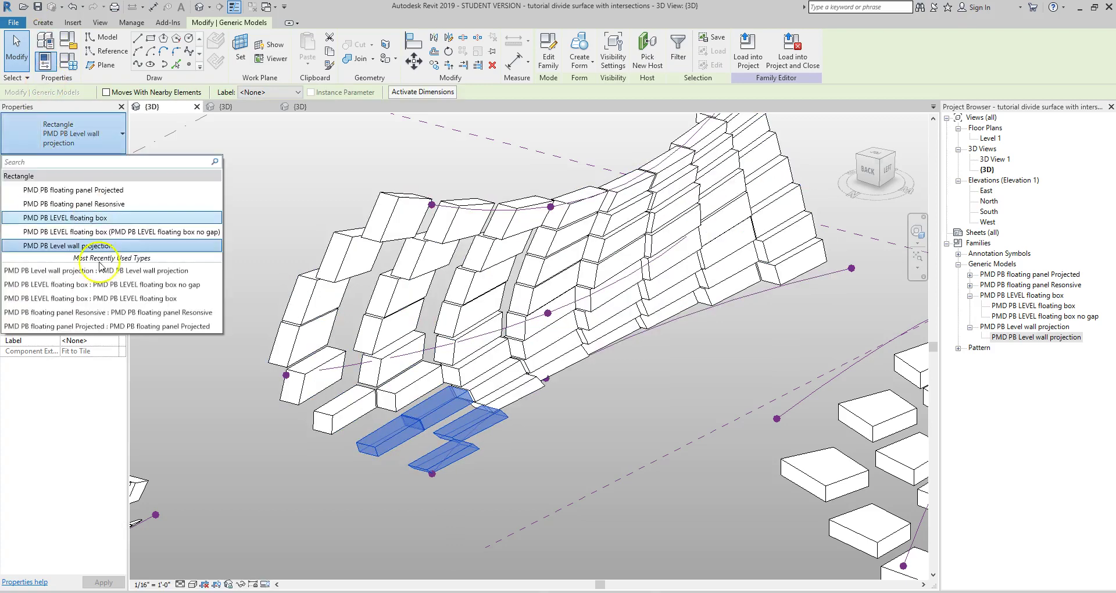
click(143, 231)
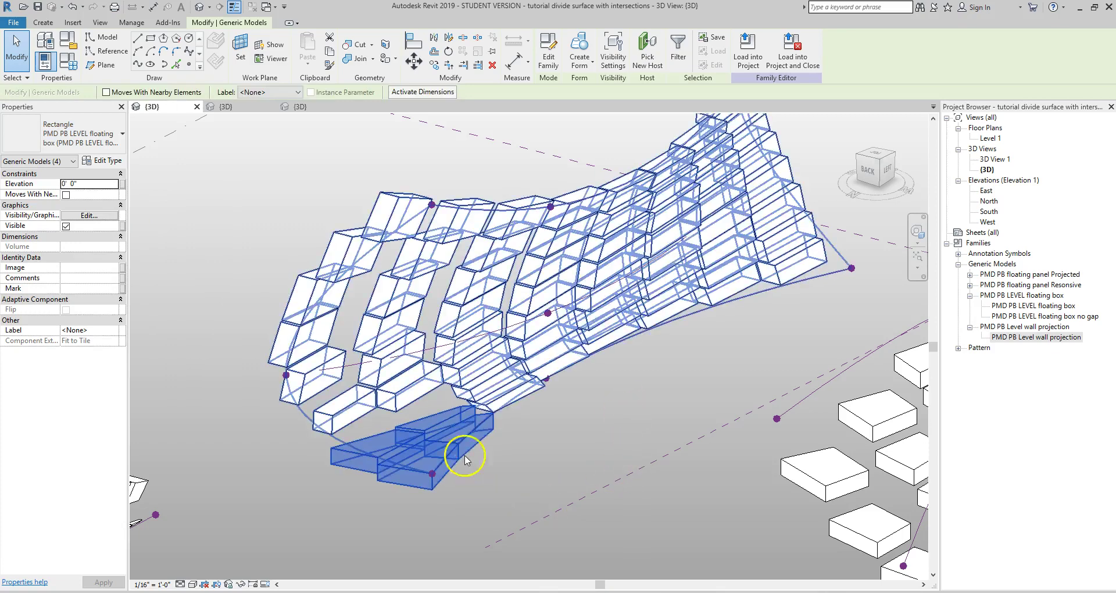
Switch to the PMD PB LEVEL floating box family and raise adaptive point 2 vertically above the reference plane
shift+middle_drag(417, 410, 455, 439)
shift+middle_drag(370, 437, 476, 409)
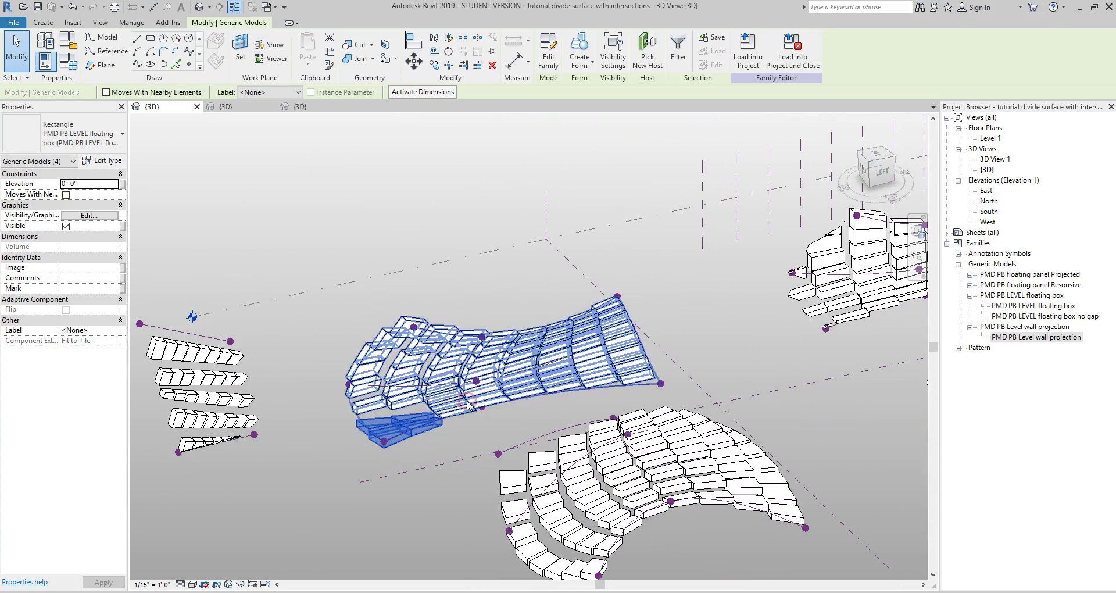
scroll(392, 235, down, 3)
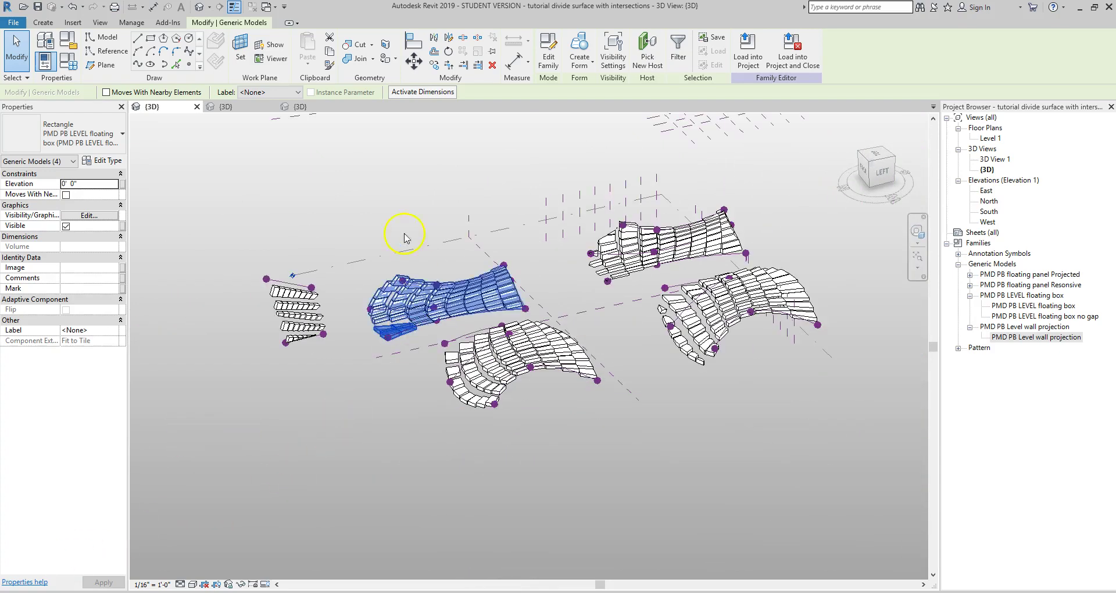
click(240, 110)
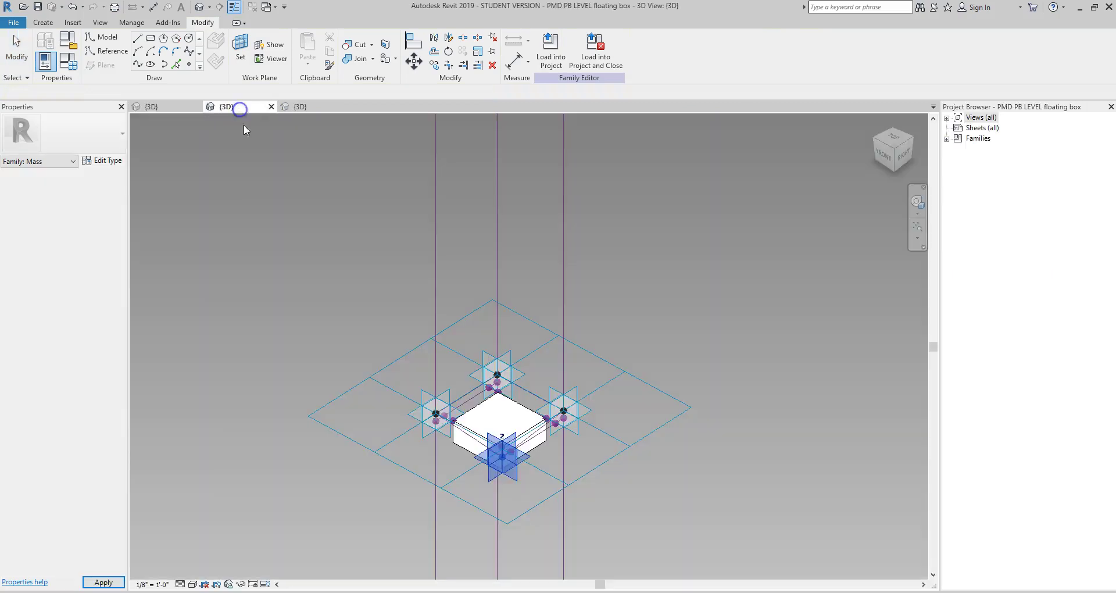
scroll(495, 382, up, 2)
shift+middle_drag(496, 380, 463, 429)
click(396, 417)
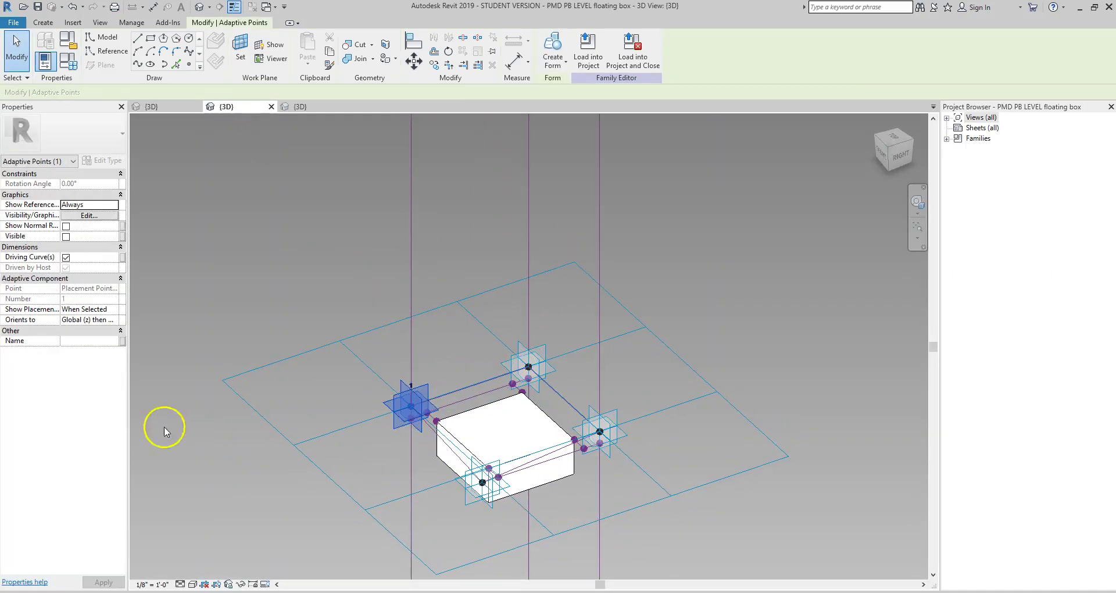
click(478, 495)
drag(478, 498, 481, 325)
shift+middle_drag(391, 374, 523, 408)
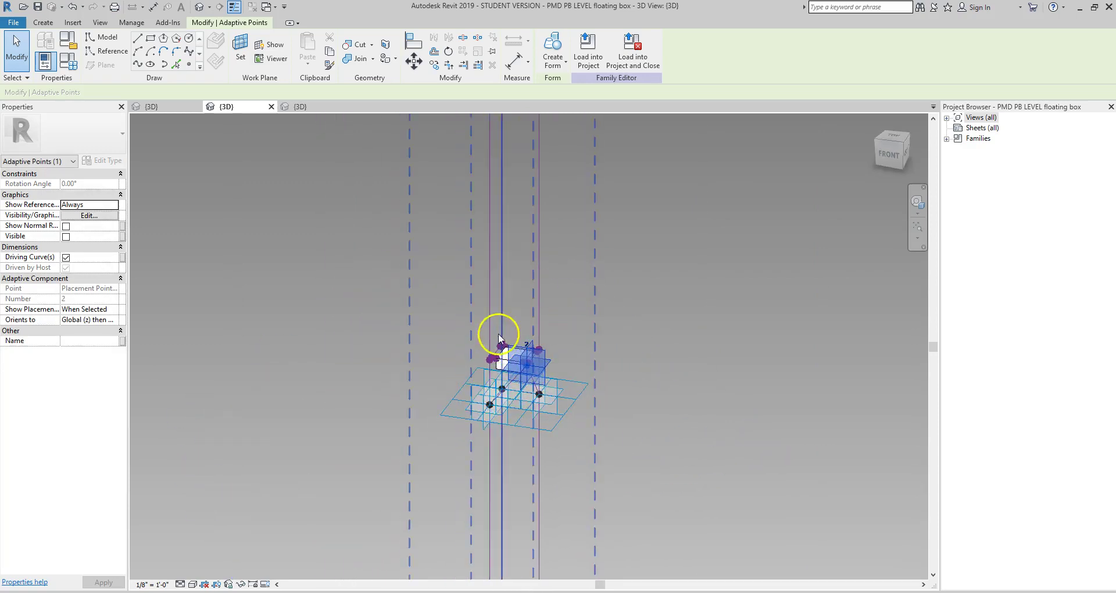
Switch to the PMD PB Level wall projection family and move adaptive point 2 slightly downward
click(299, 107)
shift+middle_drag(426, 364, 506, 217)
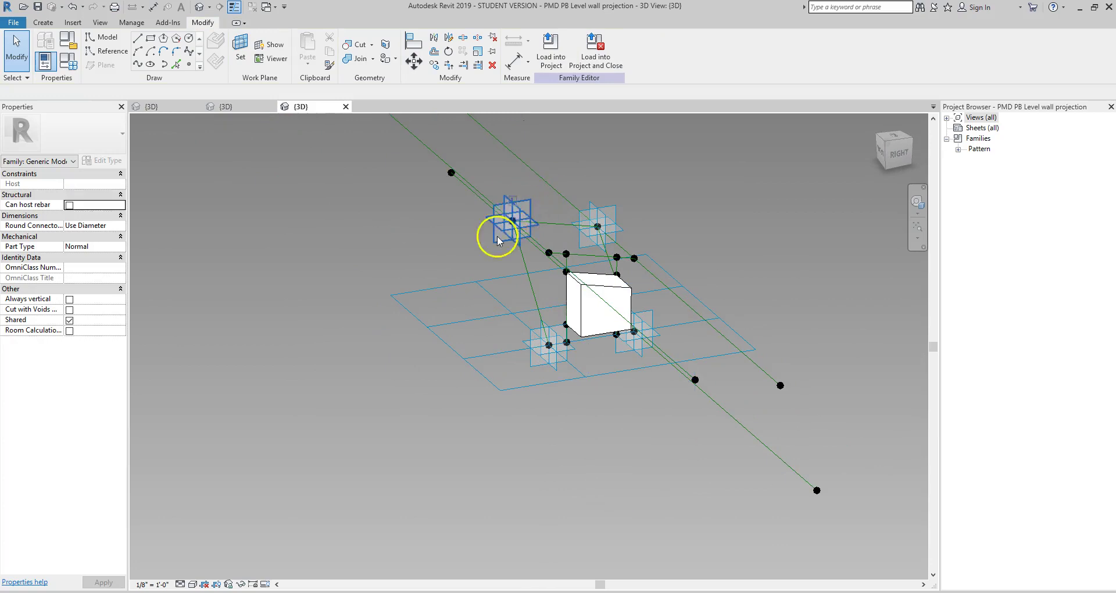
shift+middle_drag(506, 151, 436, 262)
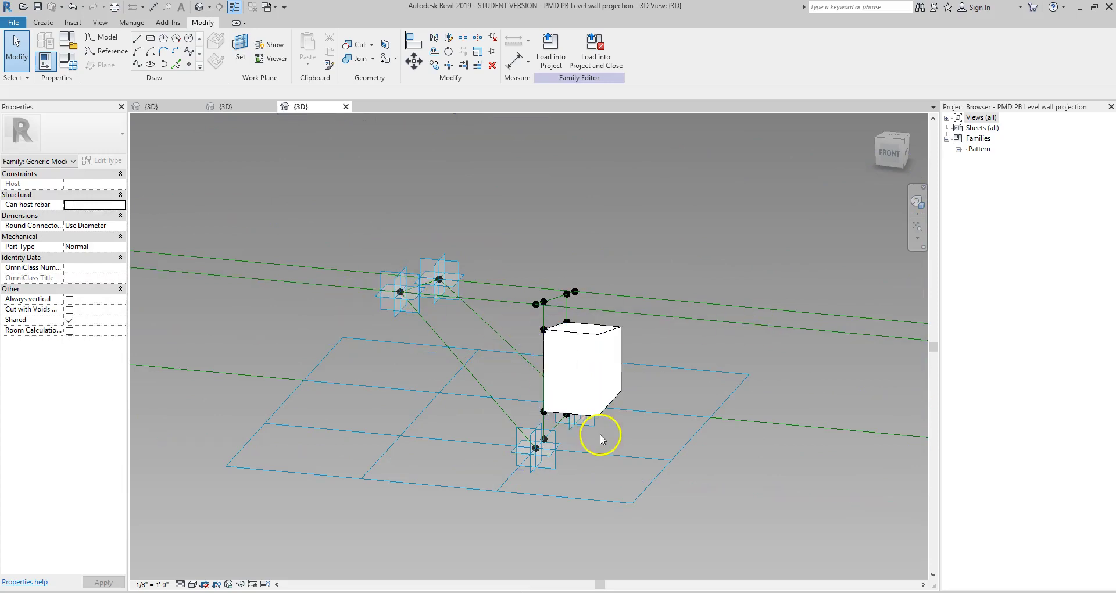
mouse_move(544, 471)
mouse_down()
mouse_move(531, 396)
mouse_move(542, 484)
mouse_move(536, 459)
mouse_up()
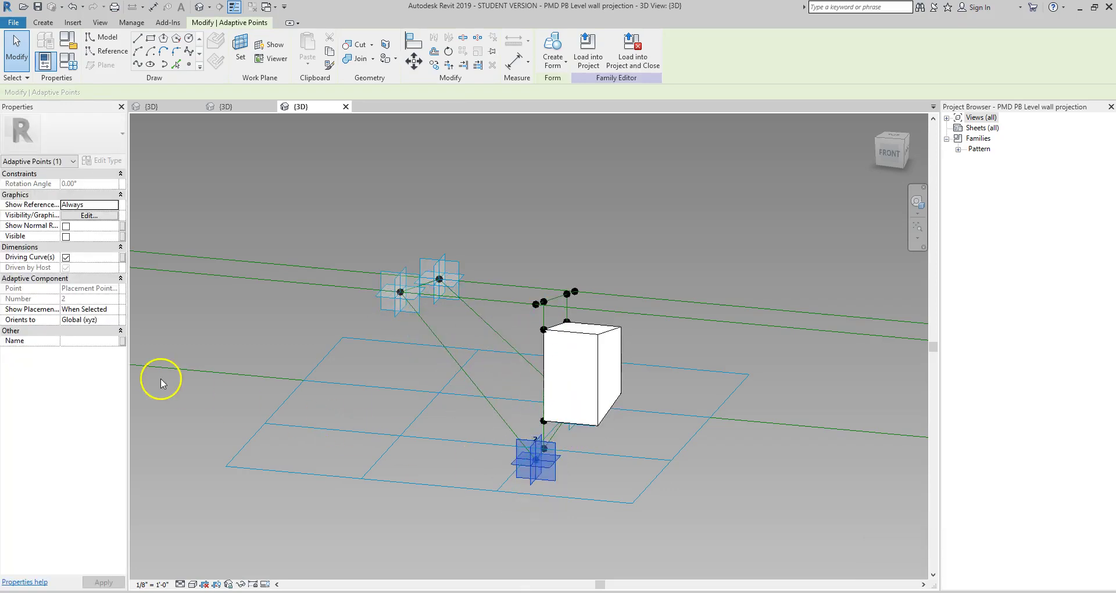
Try the Global (z) then Host (xy) orientation on adaptive point 2, and restore it to Global (xyz)
click(114, 320)
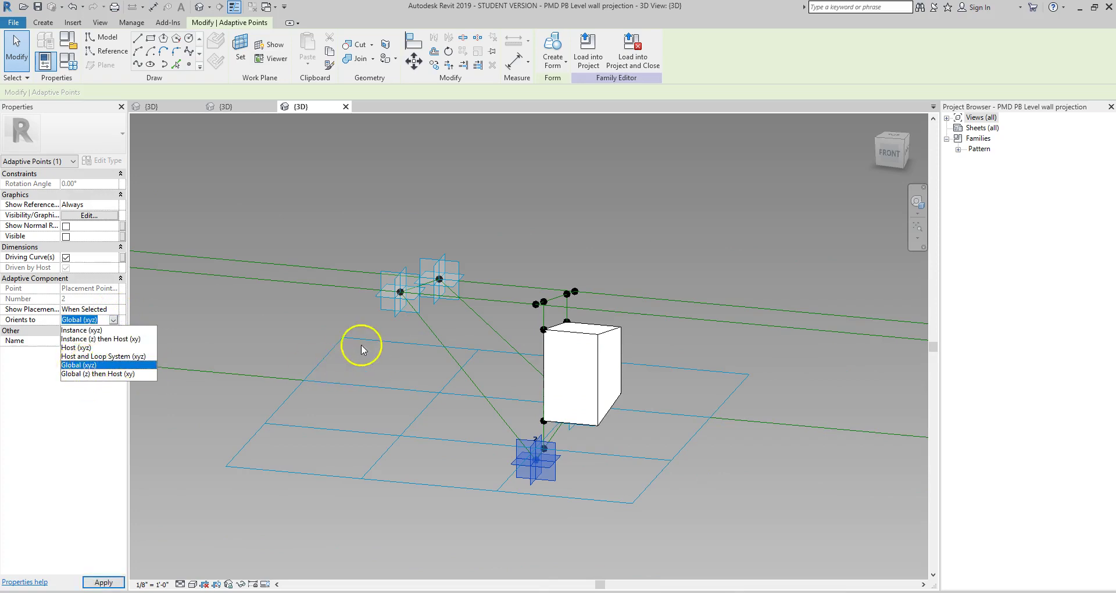
click(355, 324)
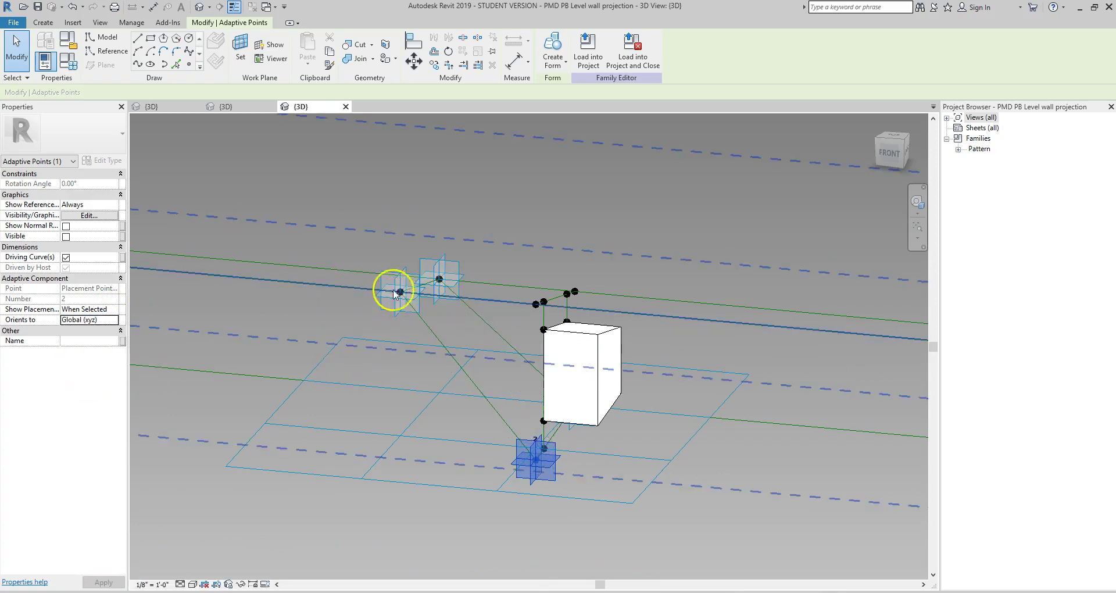
click(113, 320)
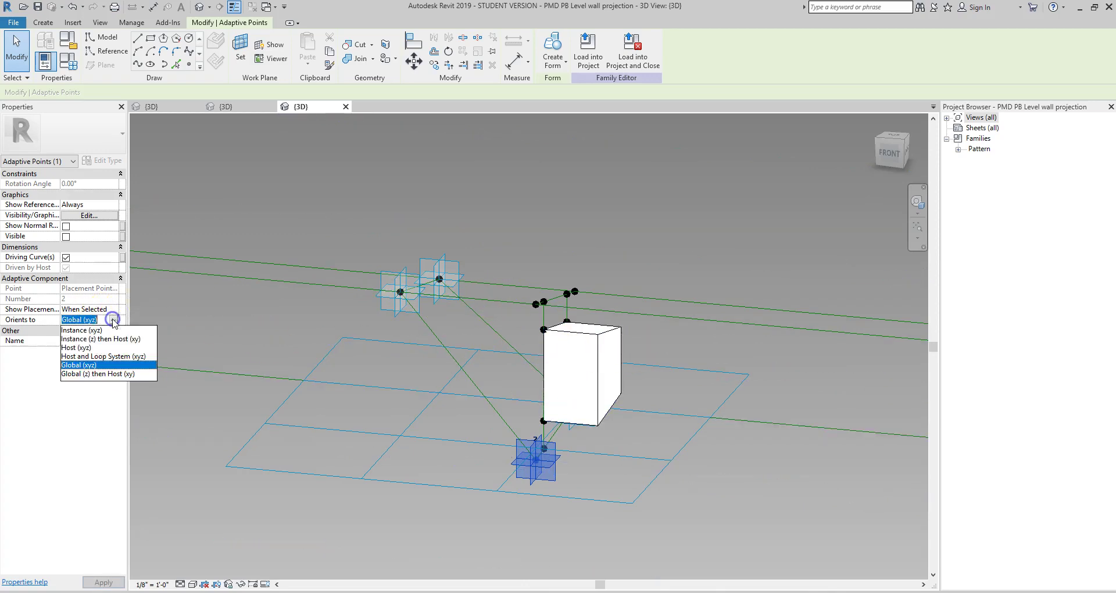
click(121, 379)
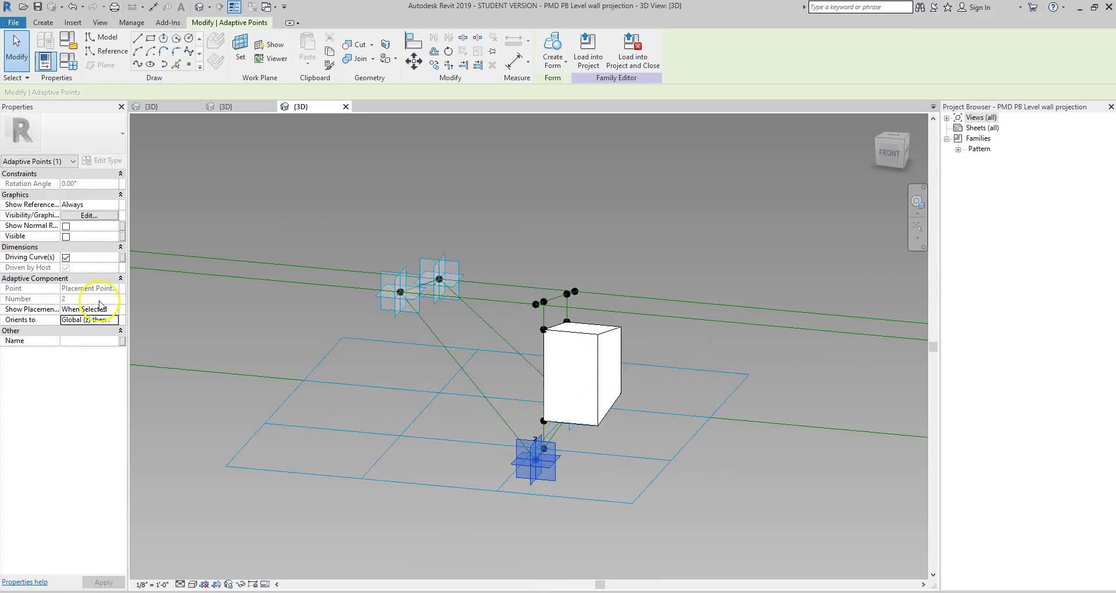
click(113, 320)
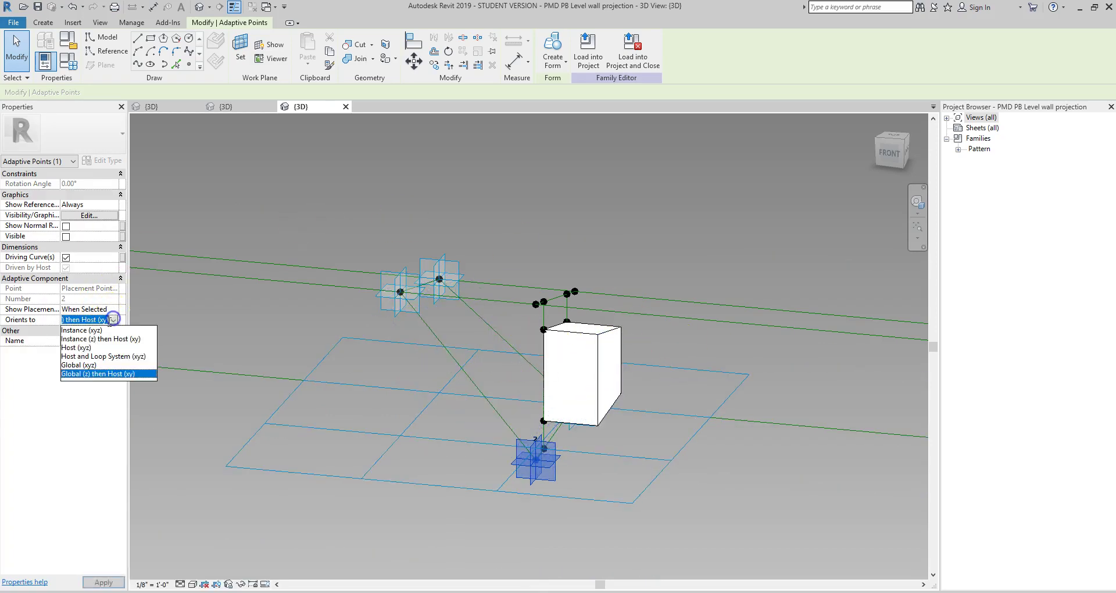
click(99, 364)
click(617, 246)
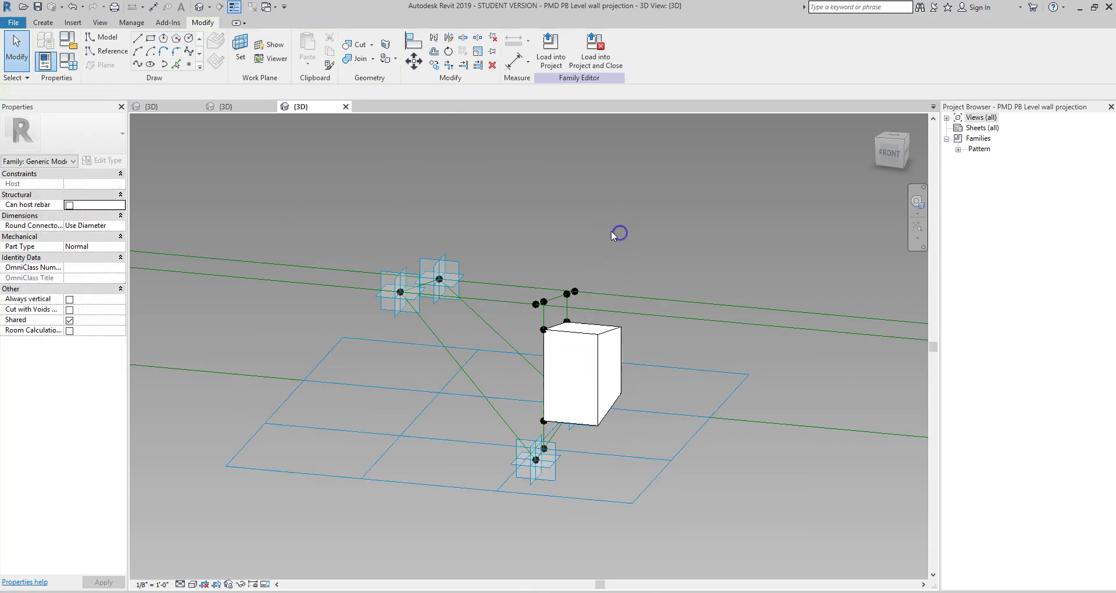
Select all four adaptive points of the wall projection family together and check their shared Orients to setting
shift+middle_drag(633, 257, 538, 260)
click(499, 228)
ctrl+click(605, 214)
ctrl+click(653, 337)
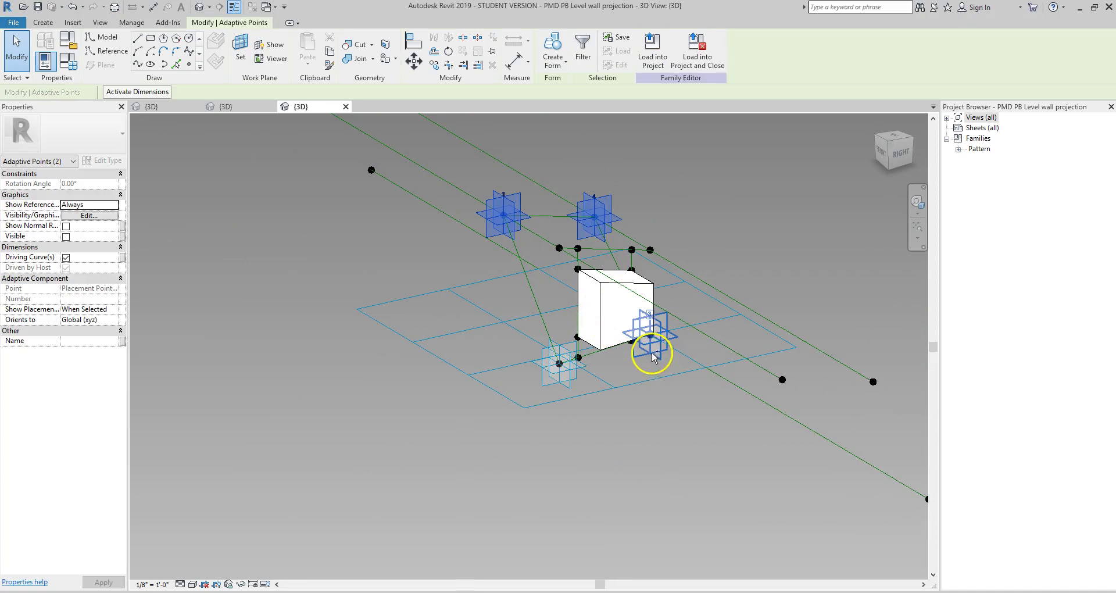
ctrl+click(557, 365)
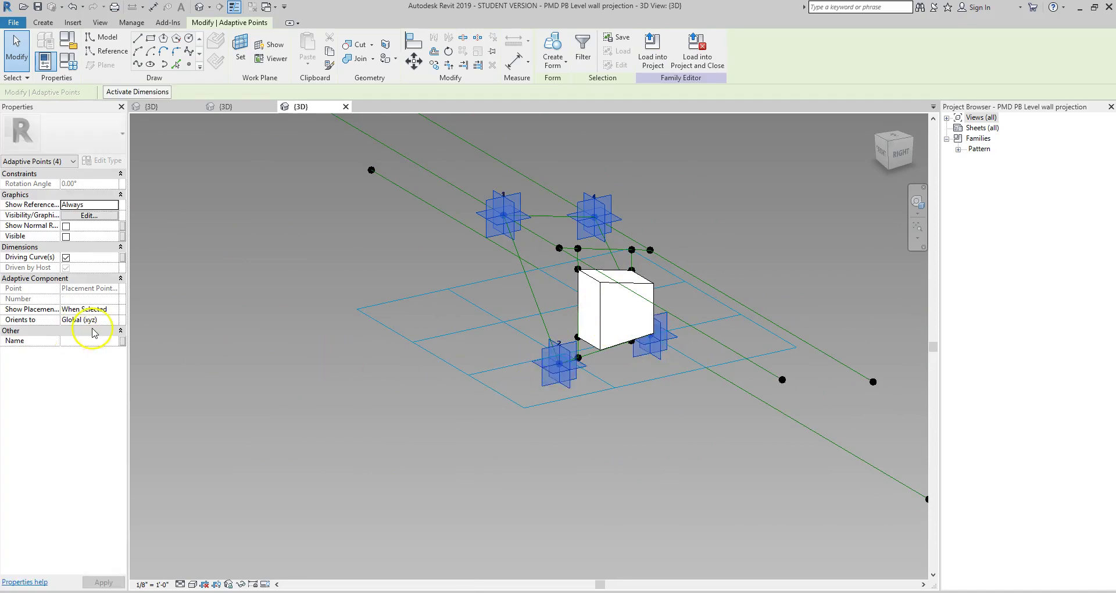
click(213, 340)
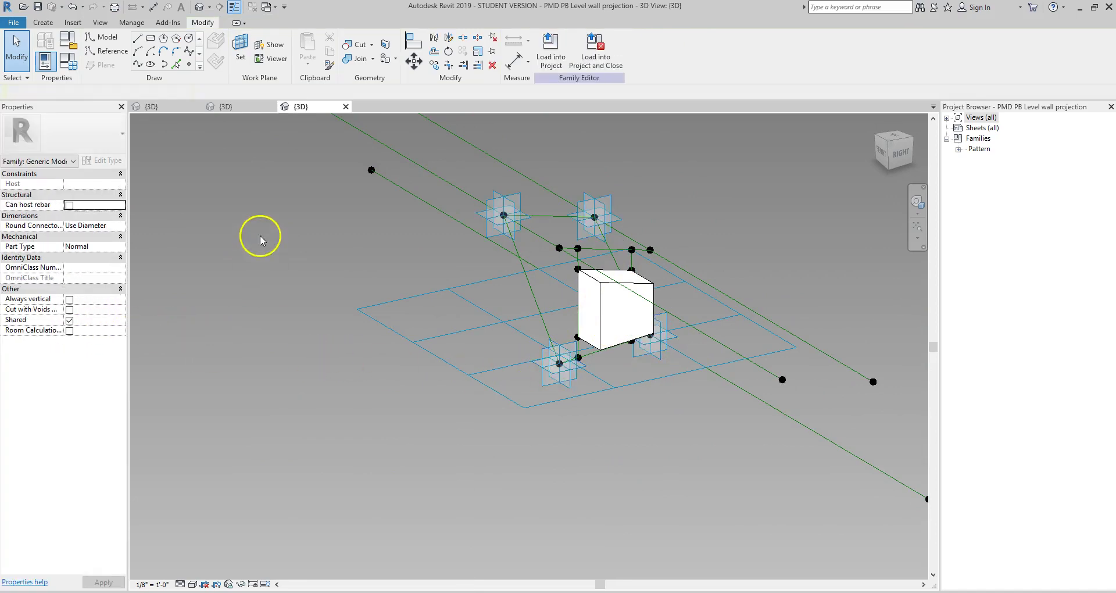
In the PMD PB LEVEL floating box family, select only the four adaptive points, excluding the connecting reference lines, to check their orientation
click(233, 107)
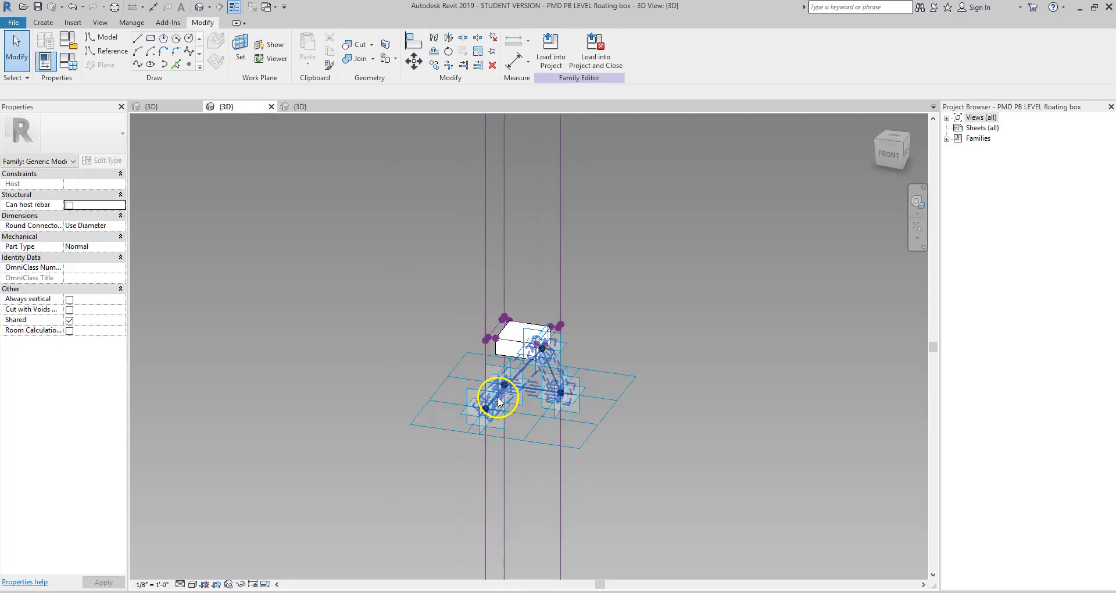
click(493, 411)
ctrl+click(560, 391)
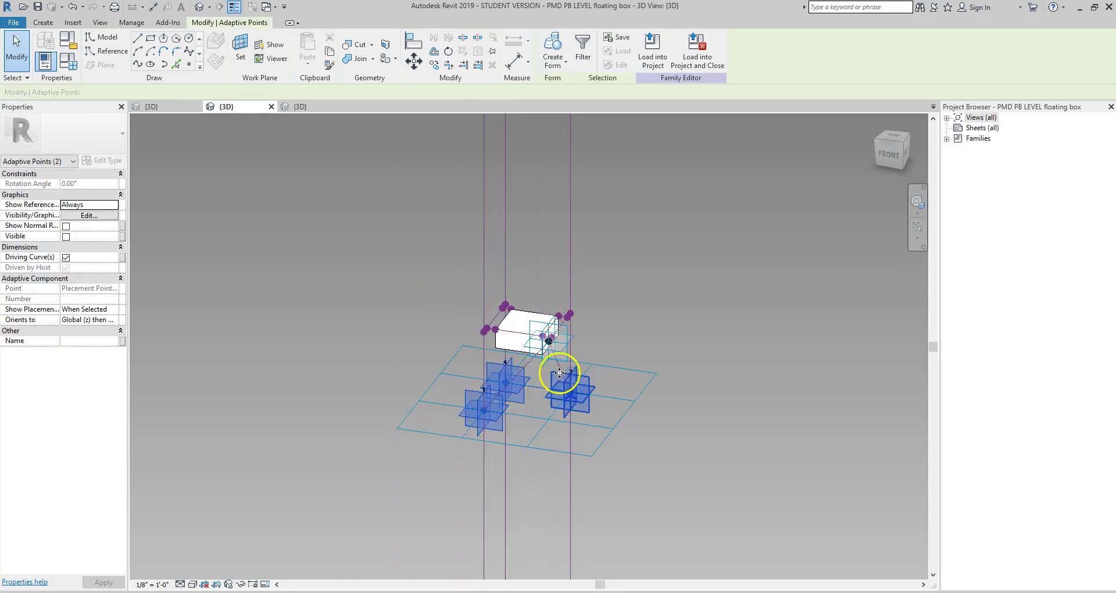
ctrl+click(562, 361)
ctrl+click(561, 341)
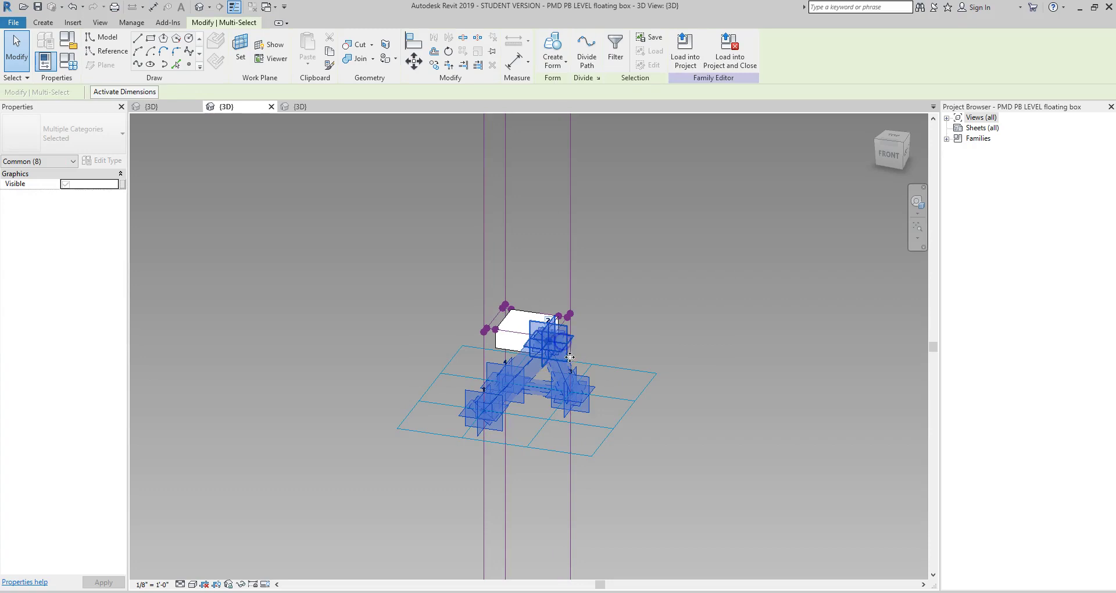
shift+click(562, 371)
shift+click(527, 360)
shift+click(535, 388)
shift+click(503, 399)
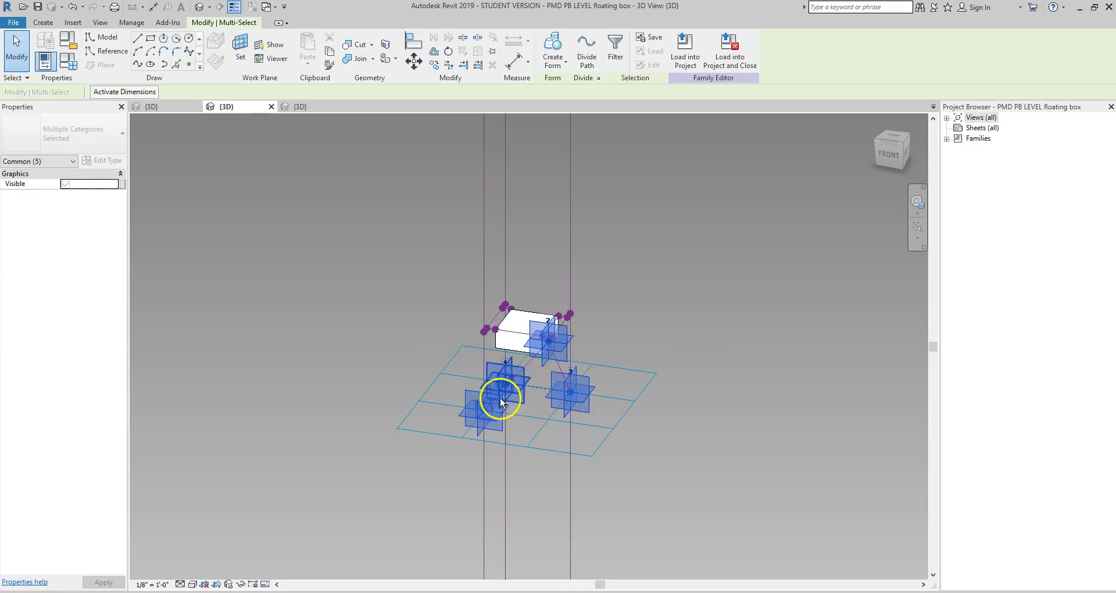
scroll(516, 408, up, 6)
shift+click(462, 379)
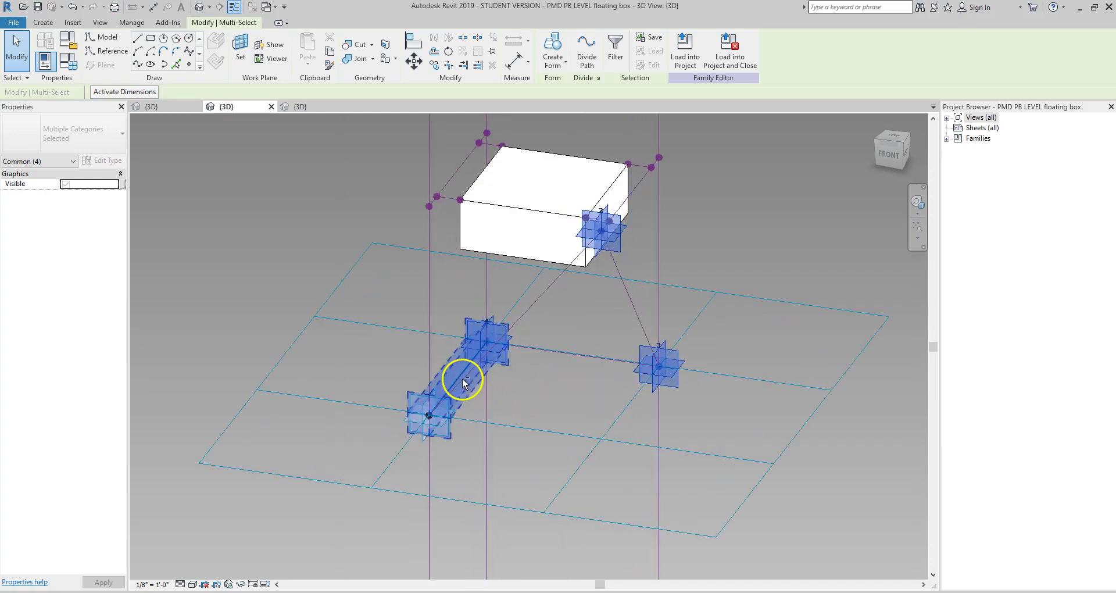